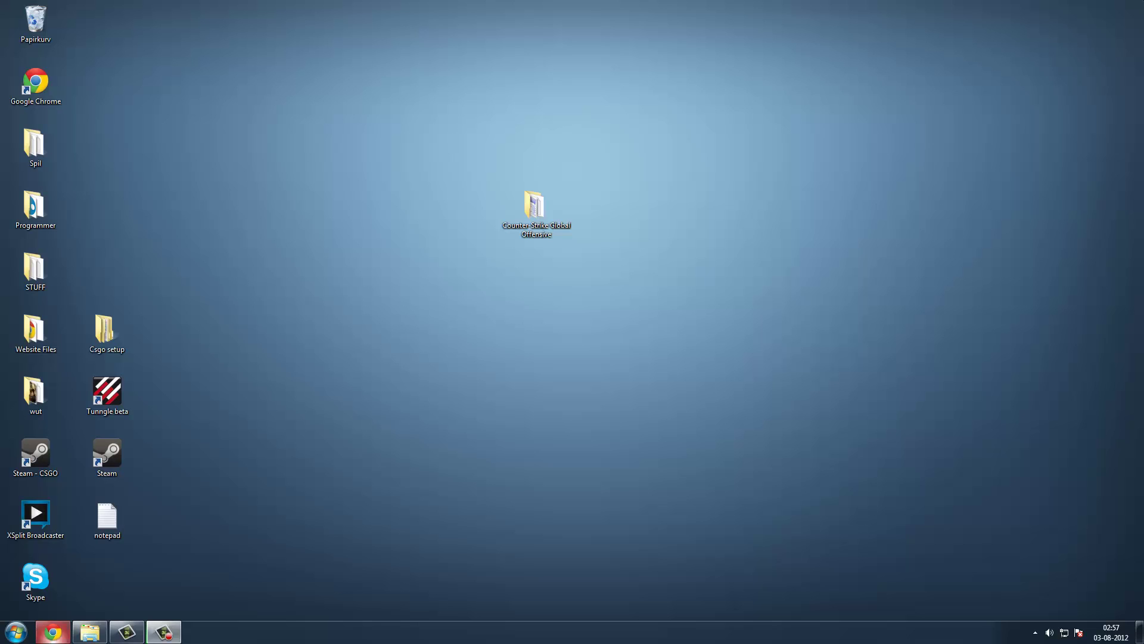
Step: Switch to Chrome and open the µTorrent website
left_click(53, 632)
left_click(309, 63)
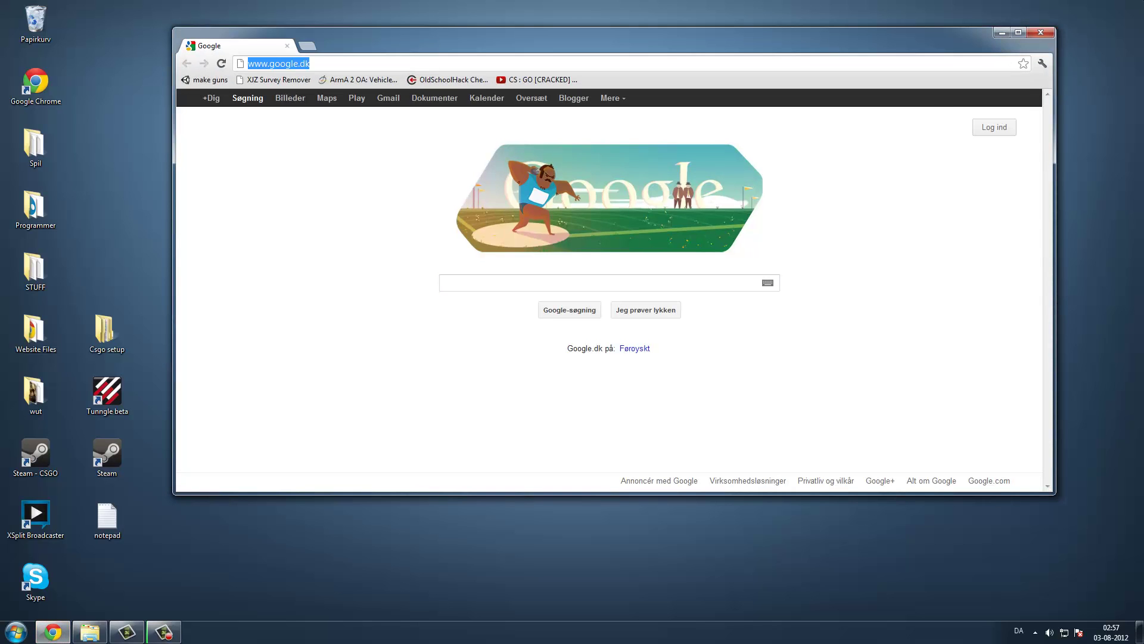
type("utorrent")
key("Return")
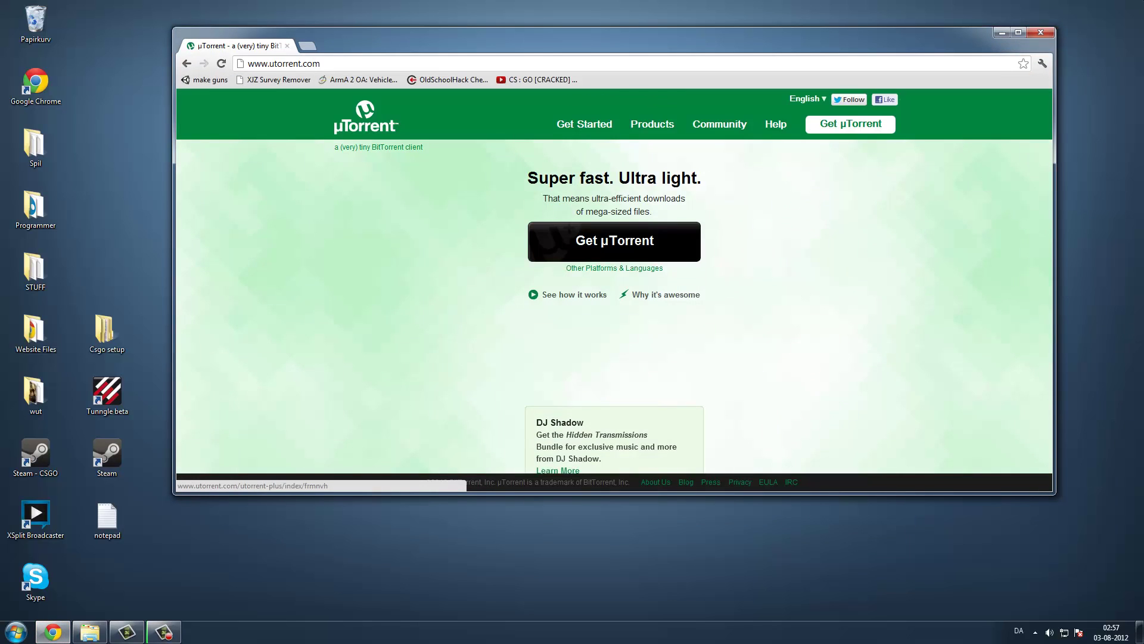
Step: Go to kat.ph and search the site for "global offensive"
left_click(315, 63)
type("kat.ph")
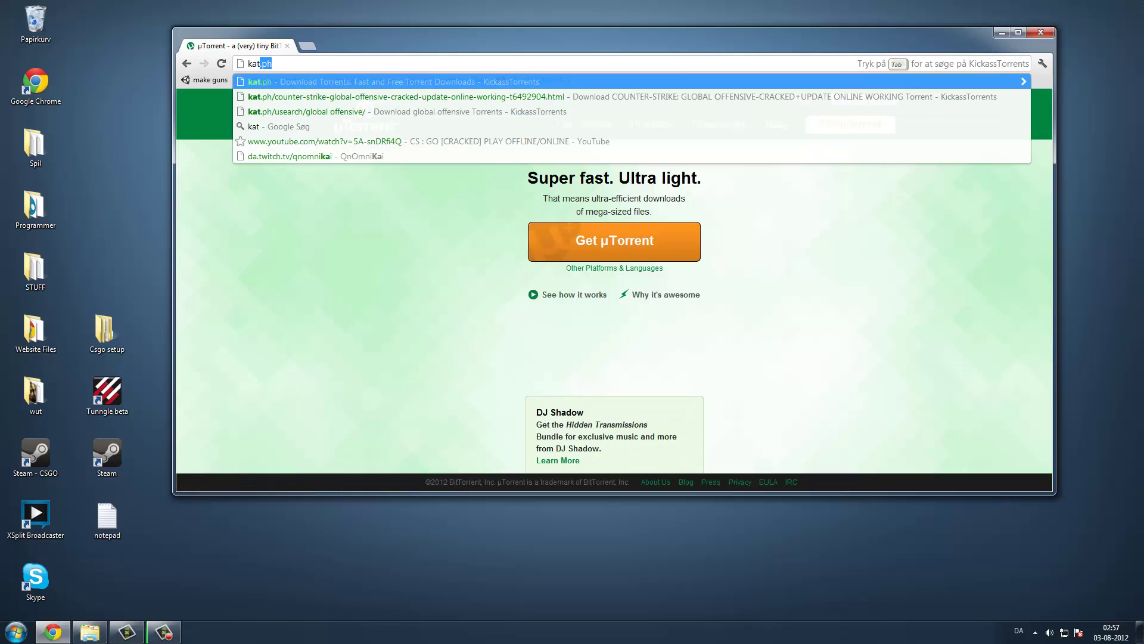
key("Return")
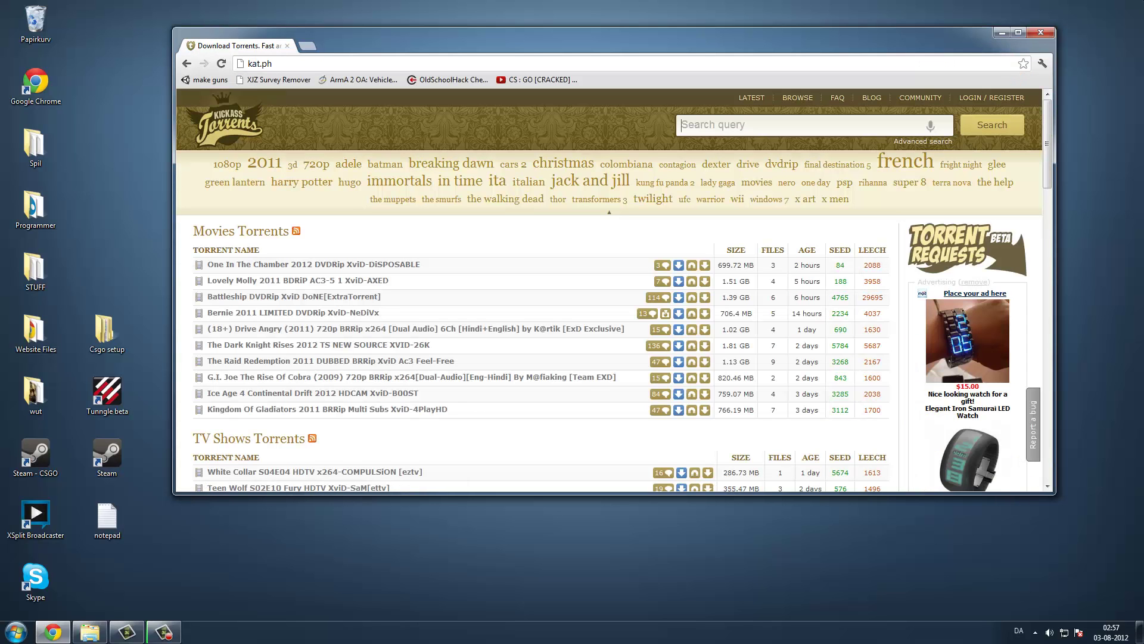
type("global ")
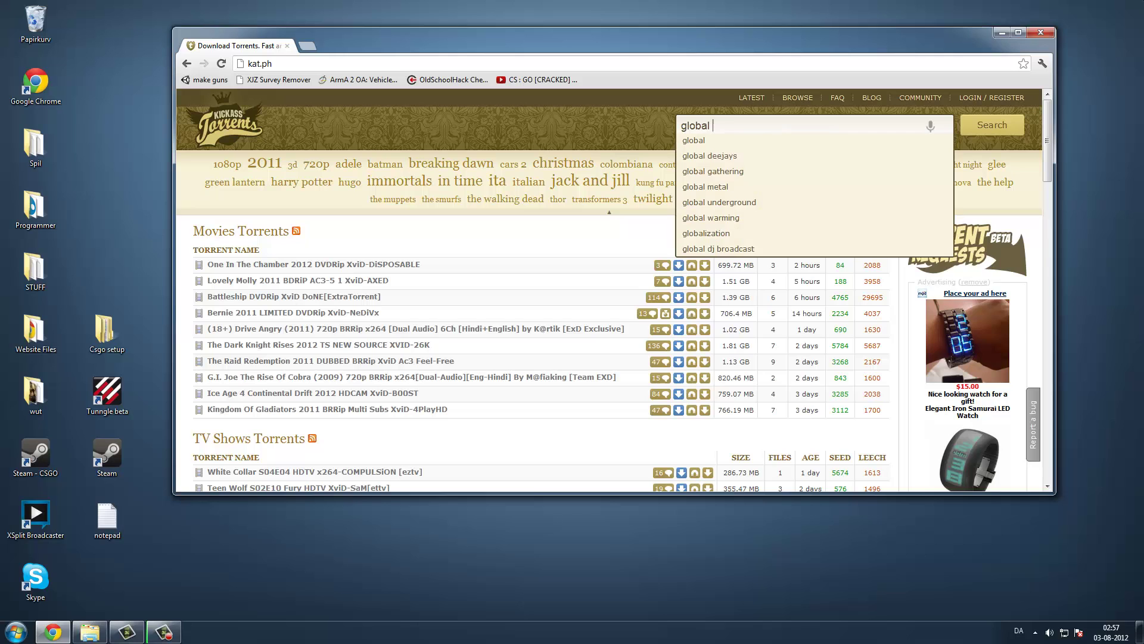
type("offensive")
key("Return")
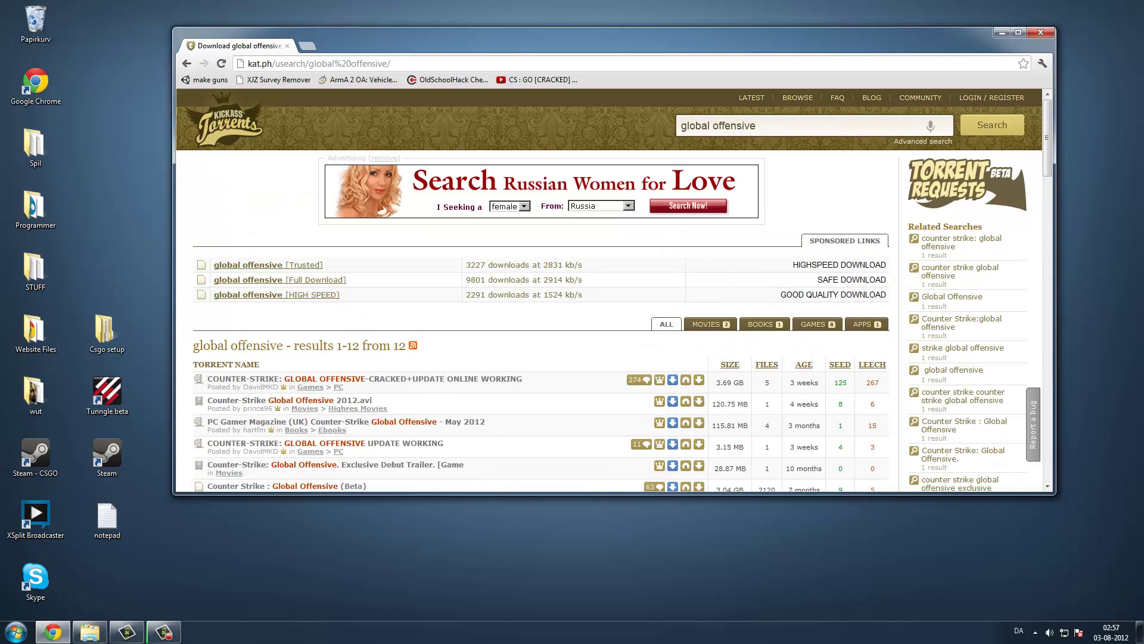
Step: View the file list of the "COUNTER-STRIKE: GLOBAL OFFENSIVE-CRACKED+UPDATE ONLINE WORKING" torrent, then close the browser
left_click(298, 379)
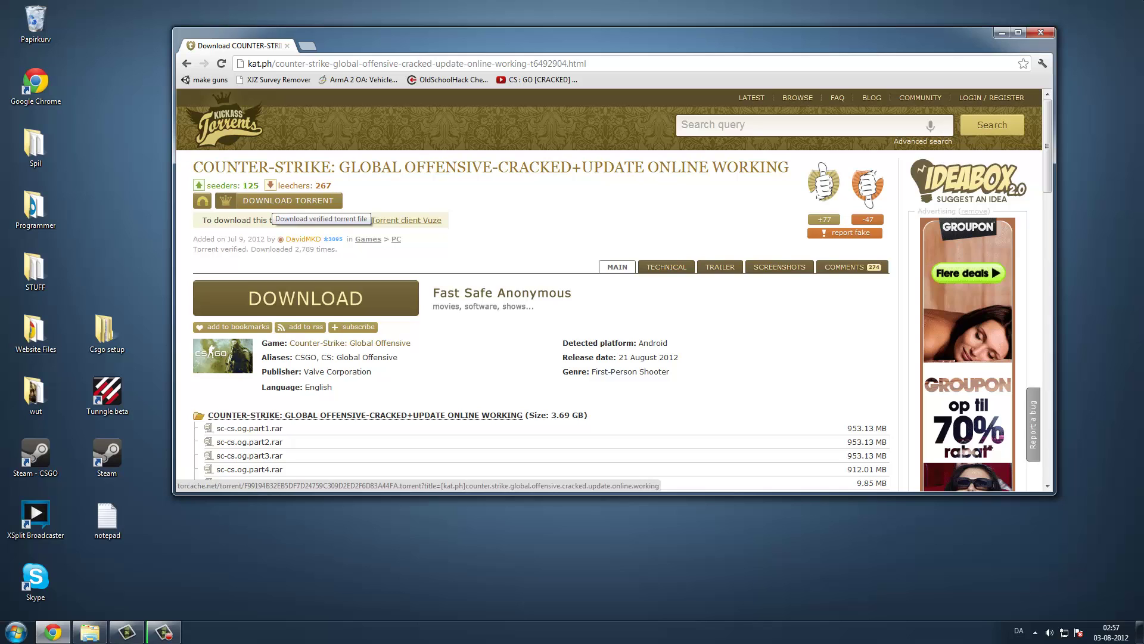
scroll(614, 290, "down", 1)
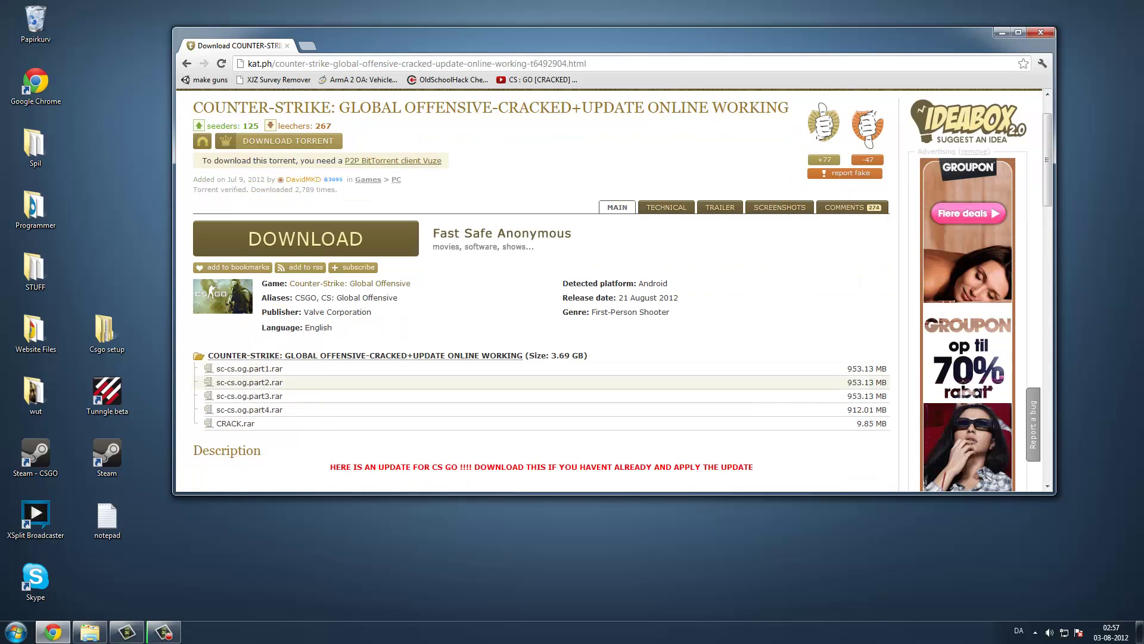
left_click_drag(255, 423, 216, 369)
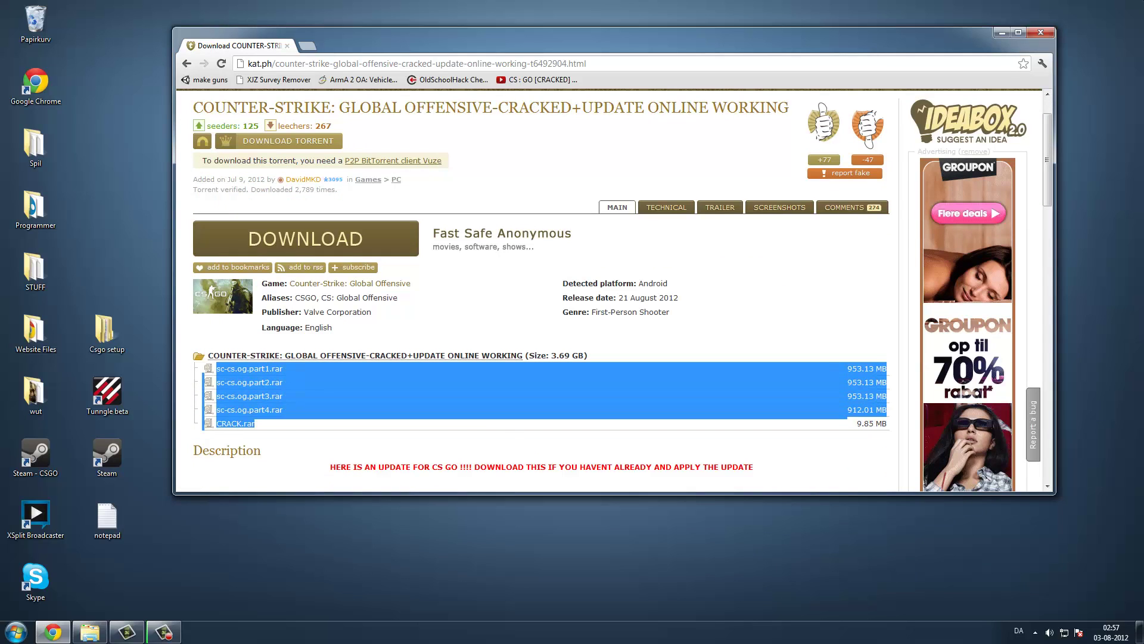
left_click(215, 365)
left_click(1040, 32)
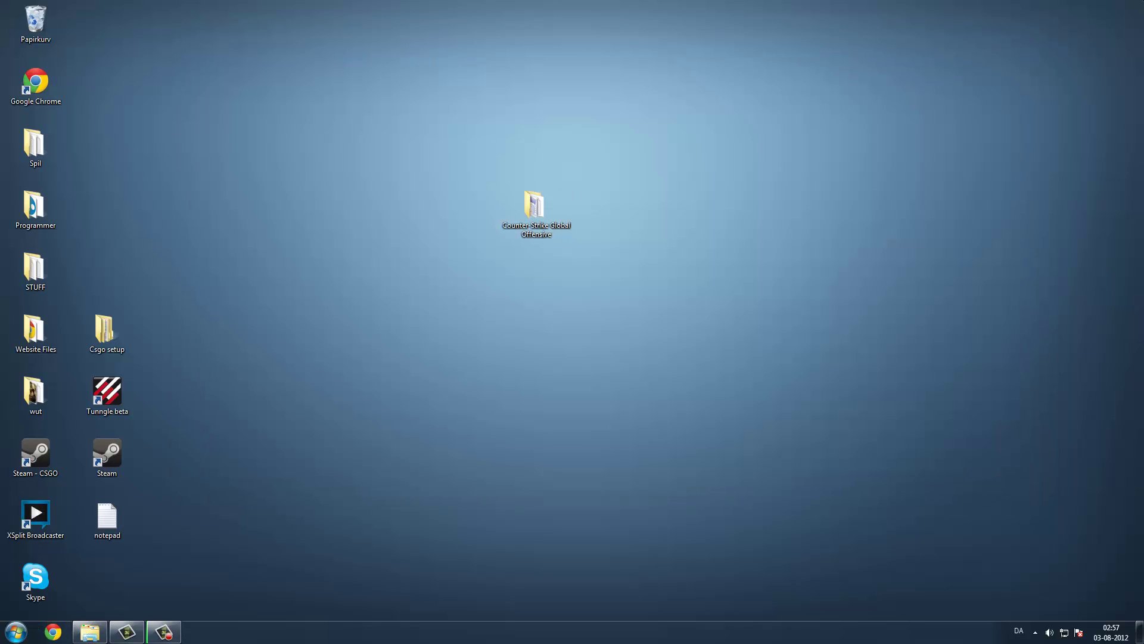
Step: Bring up the CS GO folder and view the extraction options for the four sc-cs.og part archives, without extracting
left_click(89, 631)
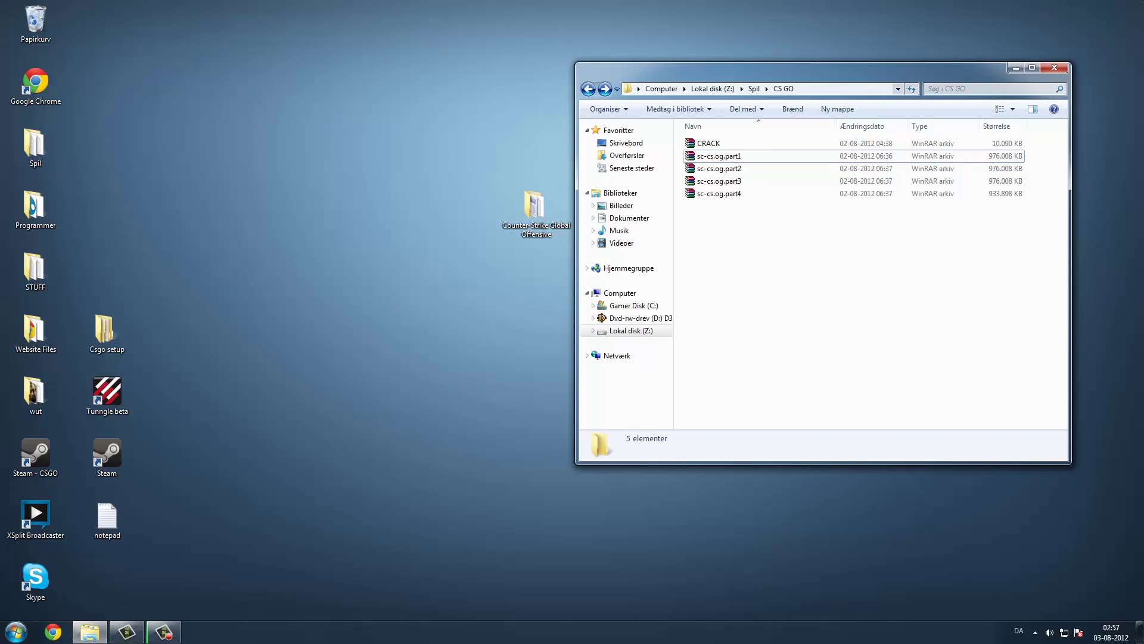
left_click_drag(775, 67, 674, 103)
left_click_drag(637, 244, 615, 190)
right_click(615, 190)
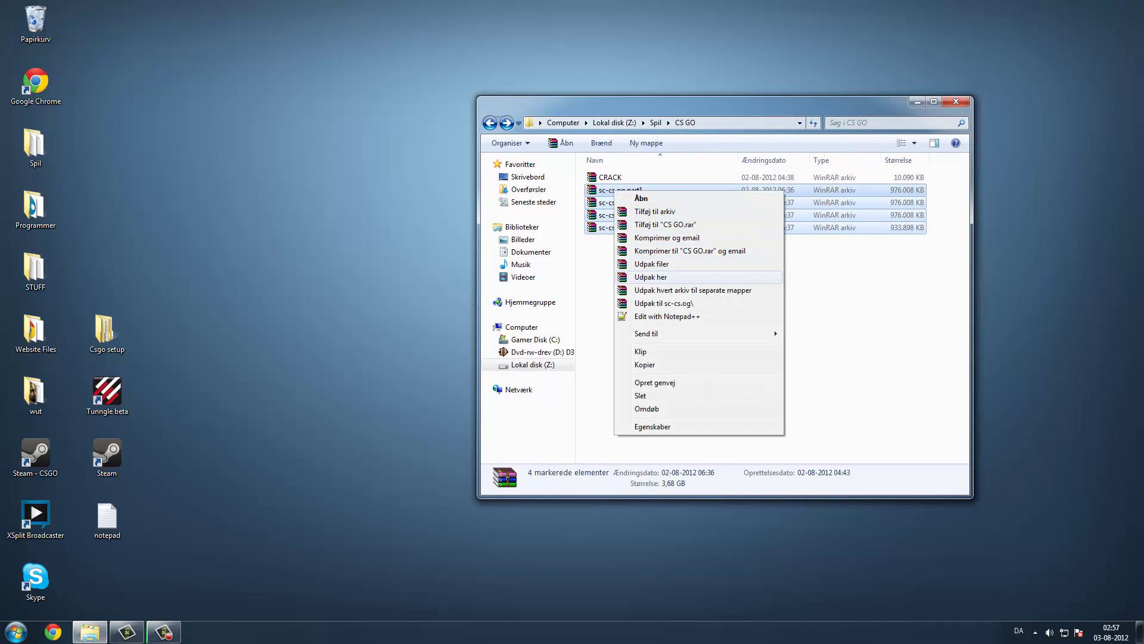
left_click(822, 277)
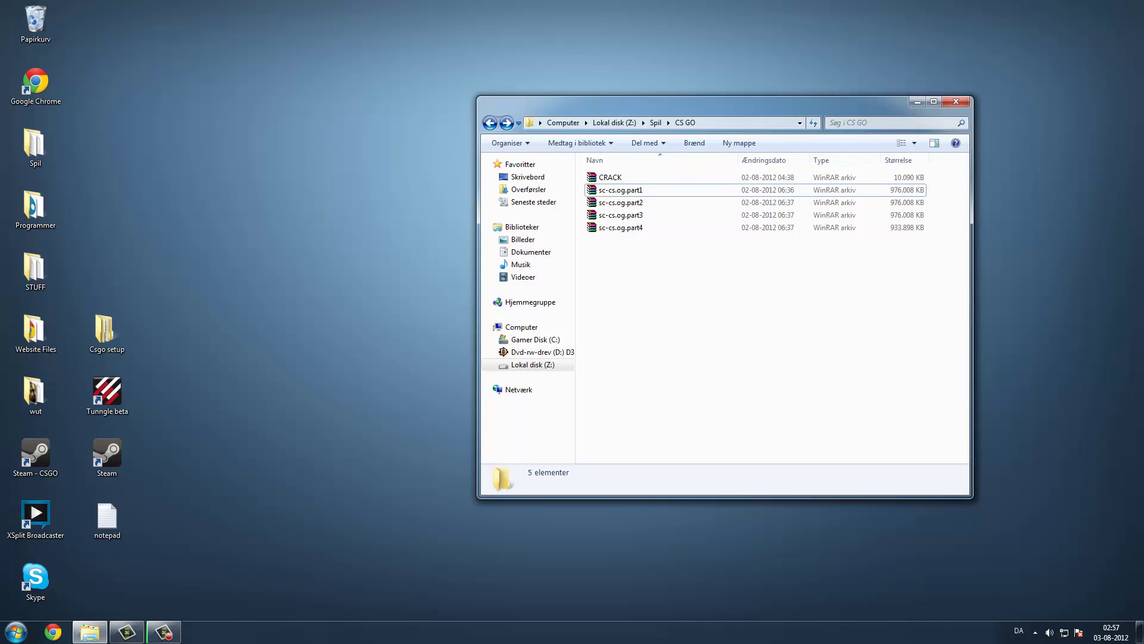
Step: Move the Counter-Strike Global Offensive folder from the desktop to the root of the C: drive
left_click_drag(679, 105, 786, 103)
left_click_drag(535, 209, 465, 272)
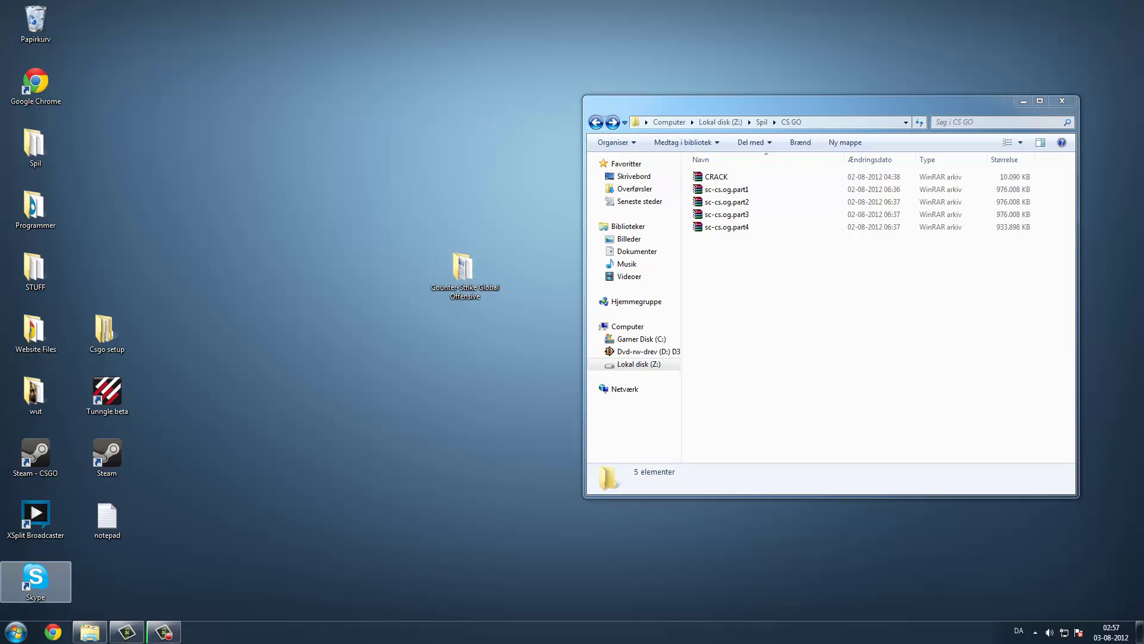
left_click(16, 632)
left_click(197, 476)
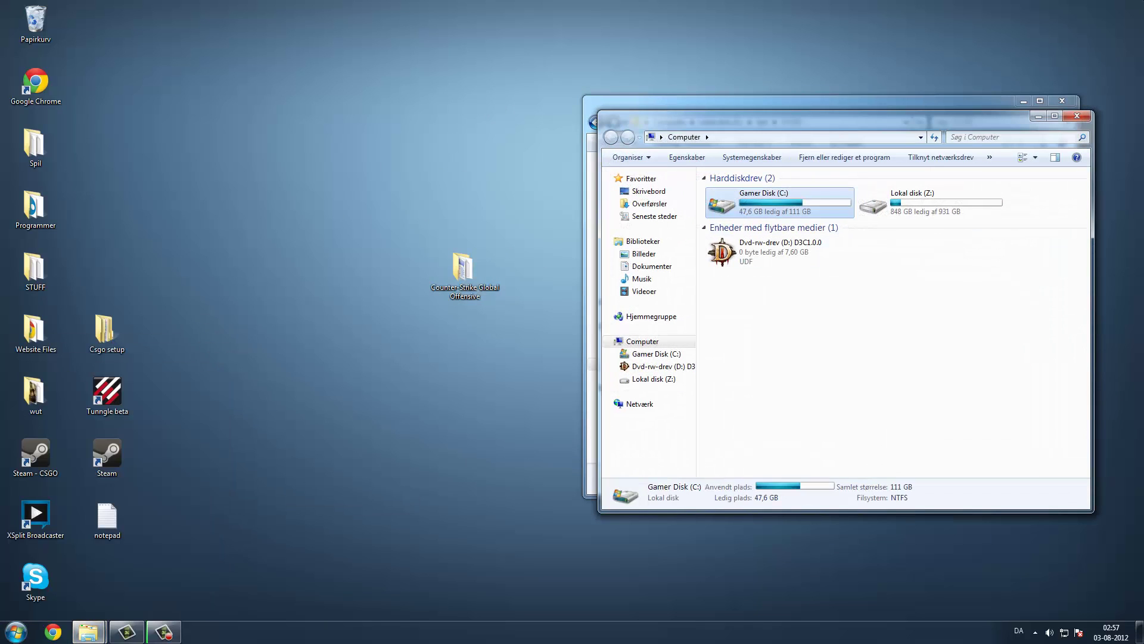
double_click(774, 197)
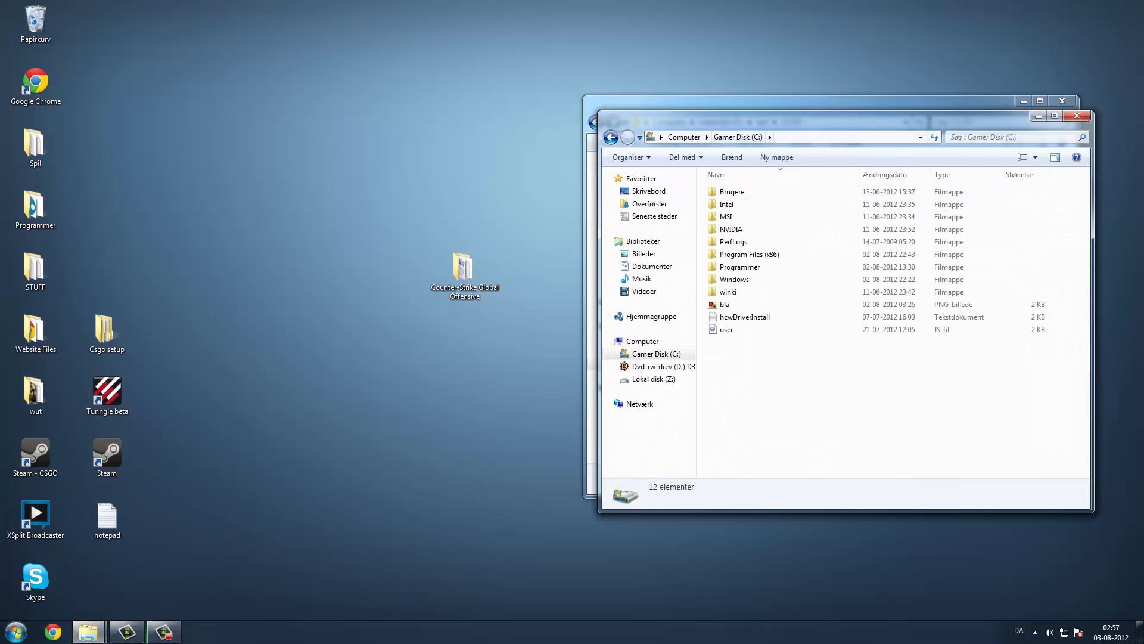
left_click_drag(462, 268, 722, 381)
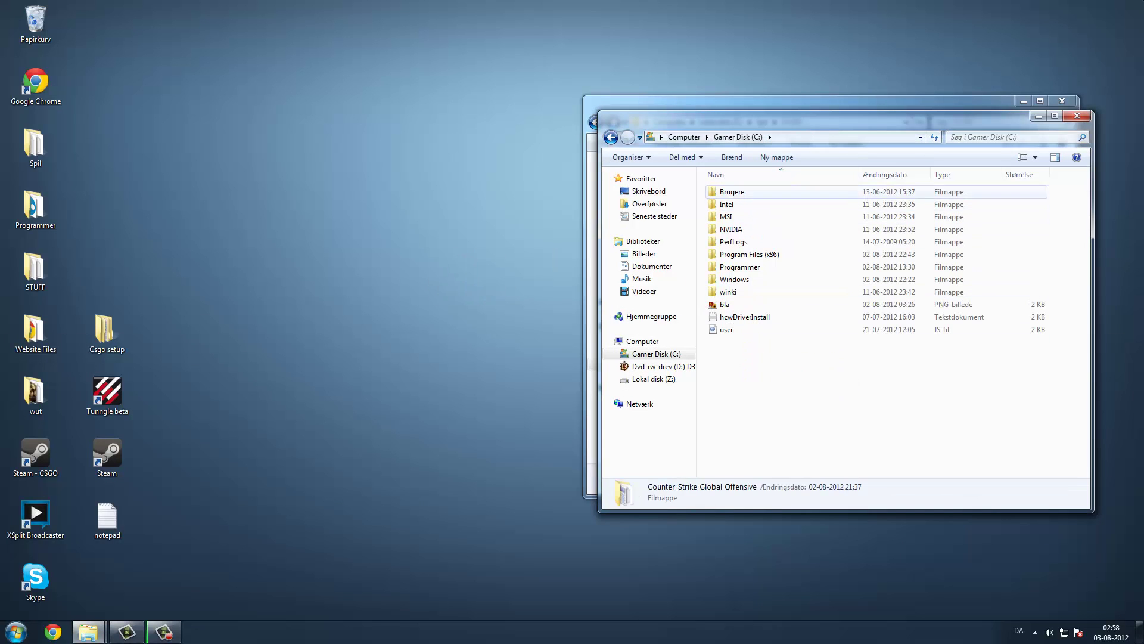
left_click_drag(834, 117, 328, 91)
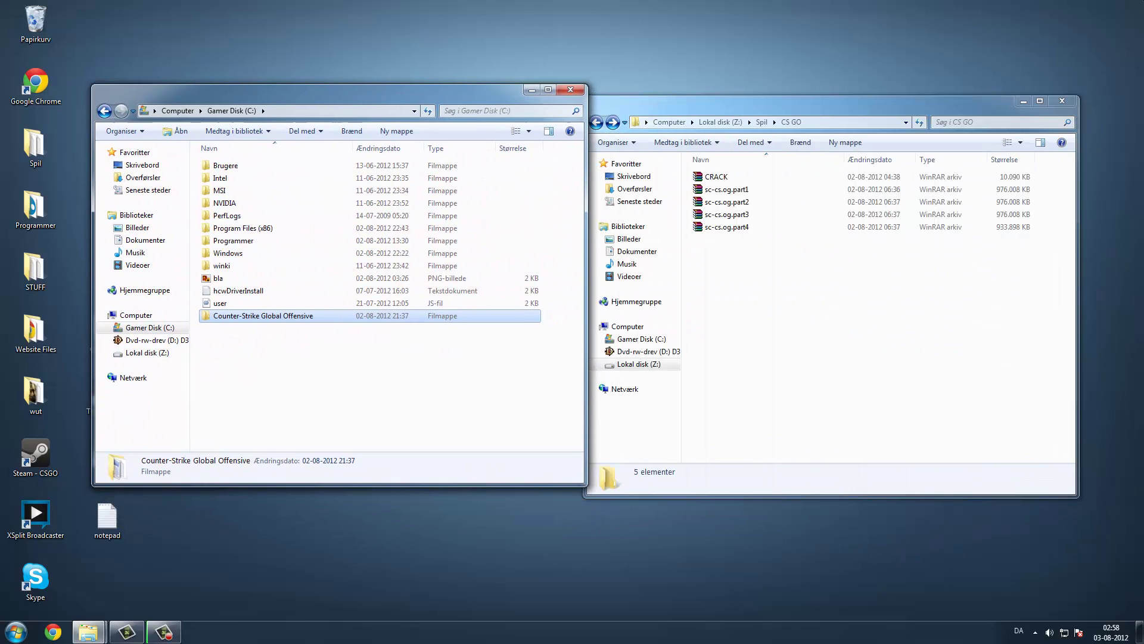
Step: Delete the CRACK archive from the CS GO folder and close that folder's window
left_click(775, 251)
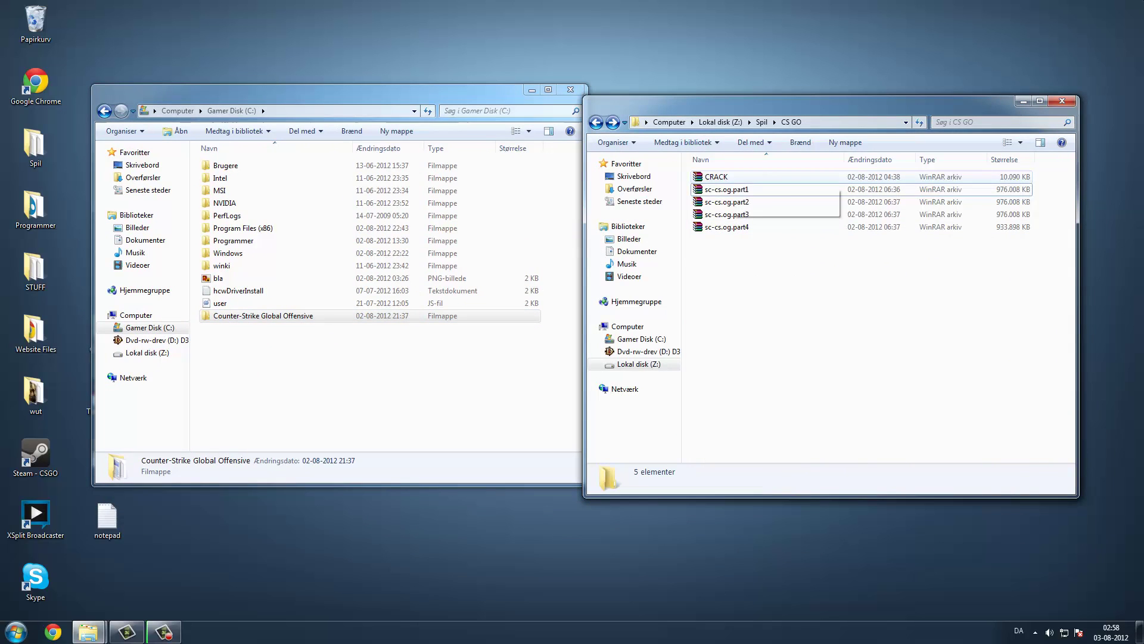
left_click(788, 177)
key("Delete")
key("Return")
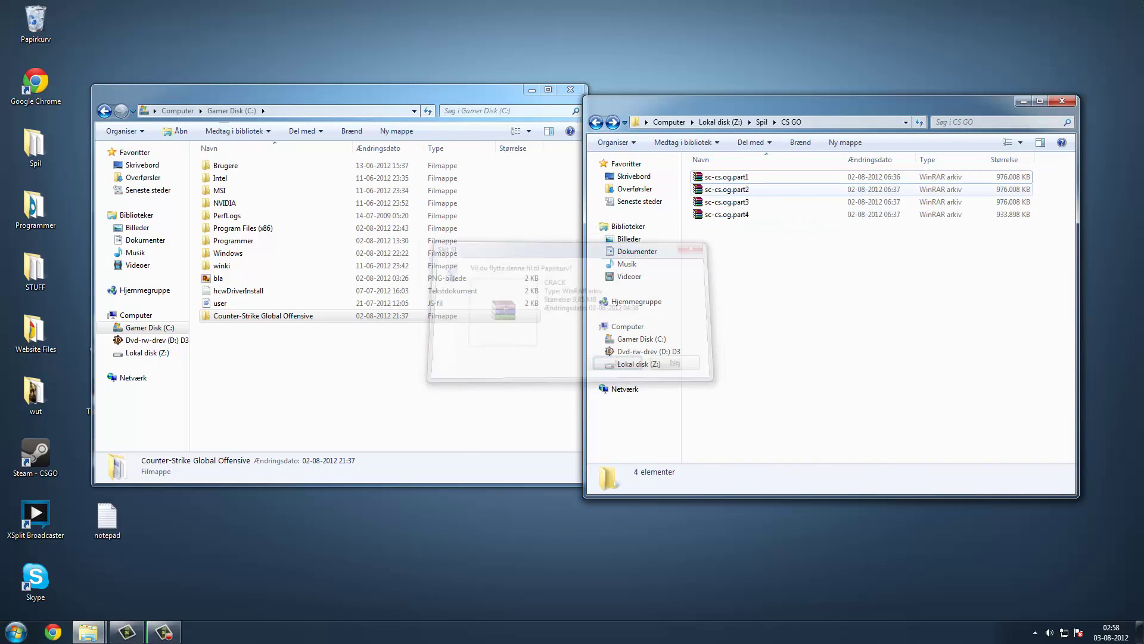
left_click(1061, 101)
Step: Open the CS GO Update folder inside Csgo setup and arrange it beside the C: drive window
left_click_drag(340, 90, 584, 67)
double_click(105, 329)
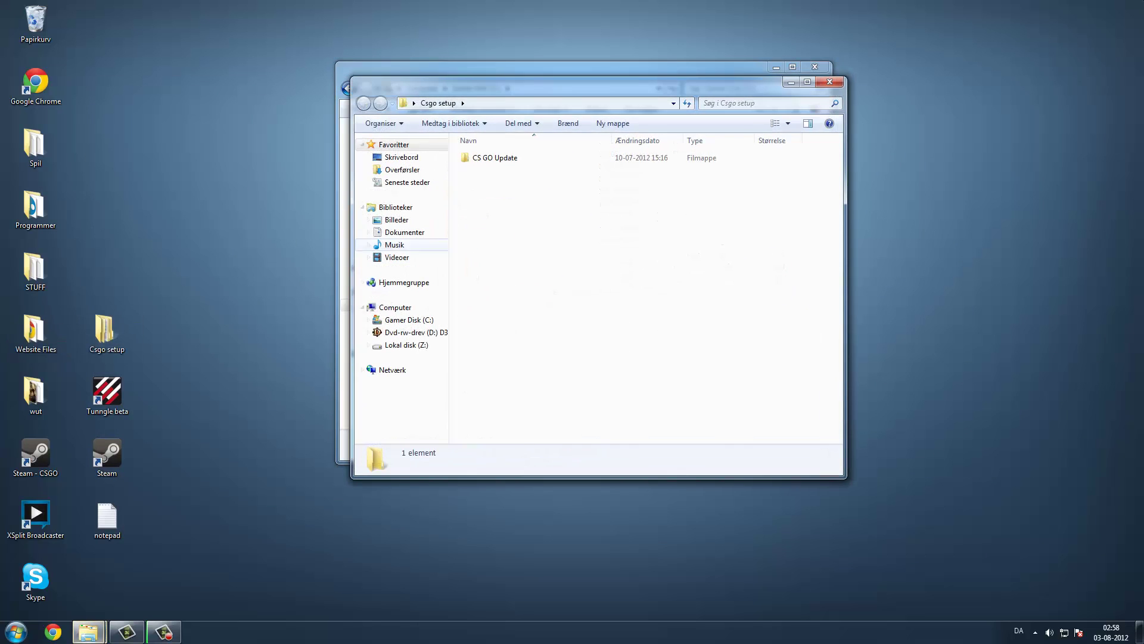
left_click_drag(447, 86, 717, 130)
left_click_drag(662, 75, 422, 53)
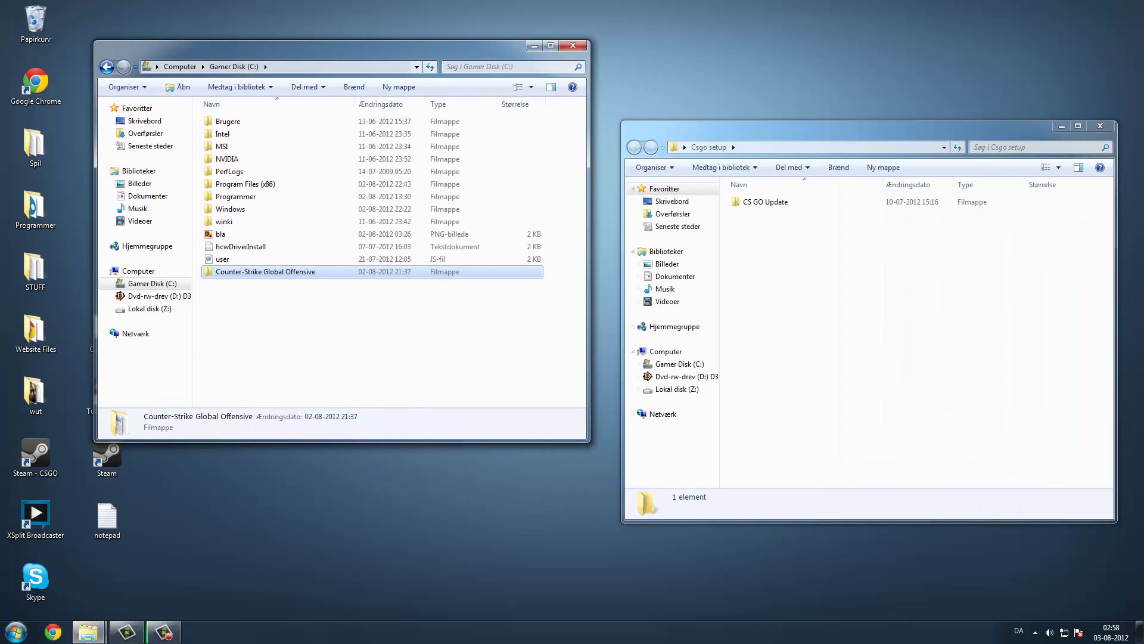
left_click(718, 130)
left_click_drag(718, 130, 712, 66)
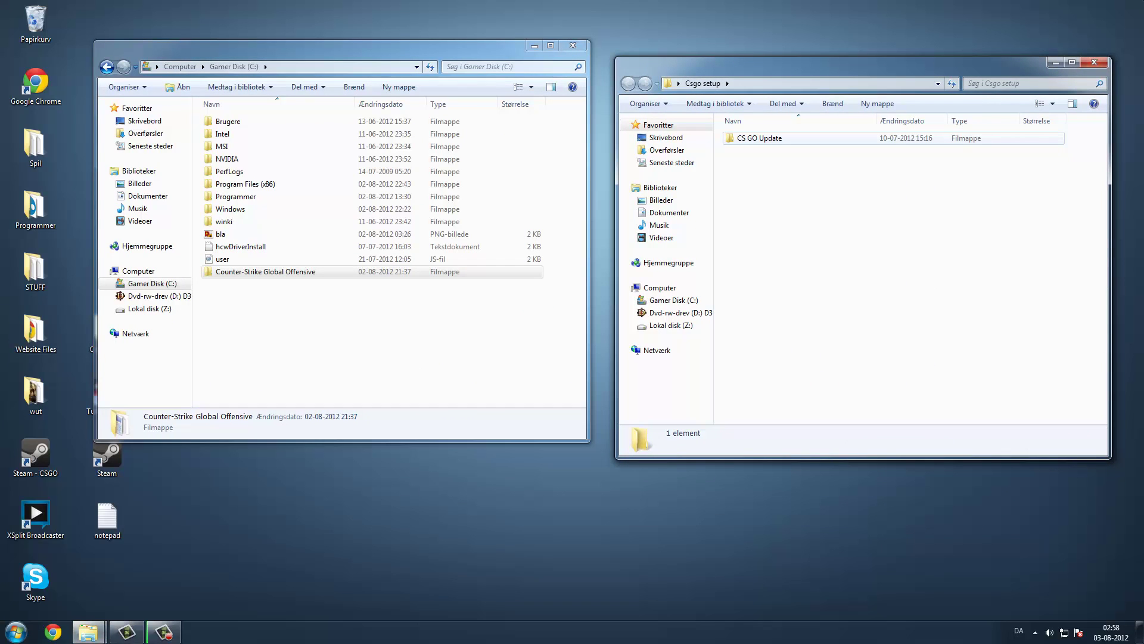
double_click(760, 137)
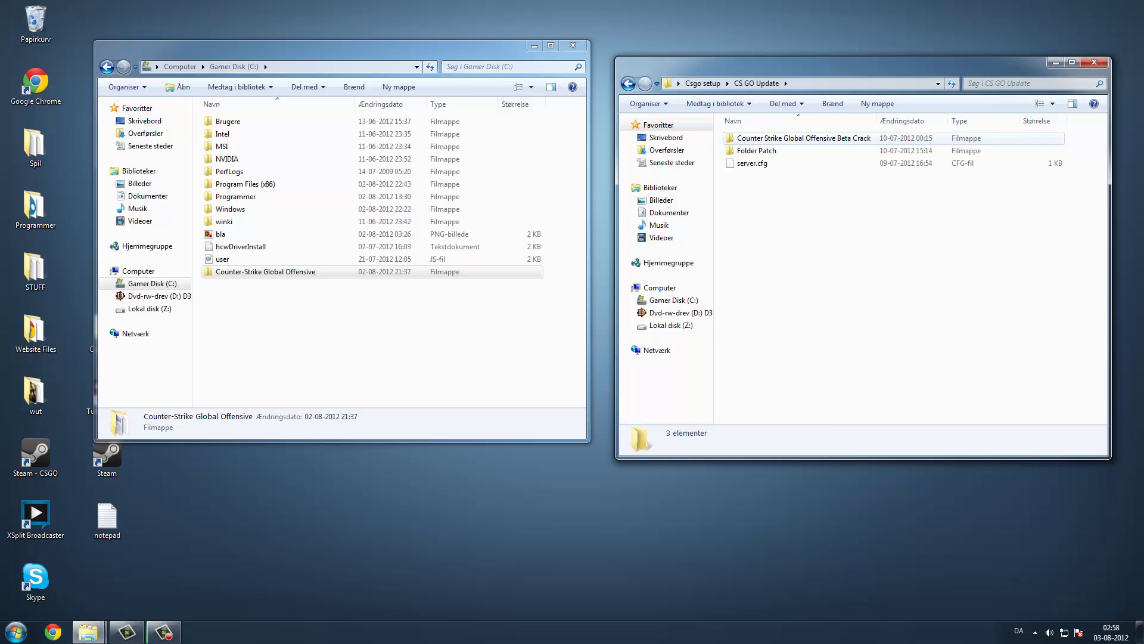
Step: View the game's csgo\cfg folder on the C: drive alongside server.cfg in the CS GO Update folder
double_click(265, 271)
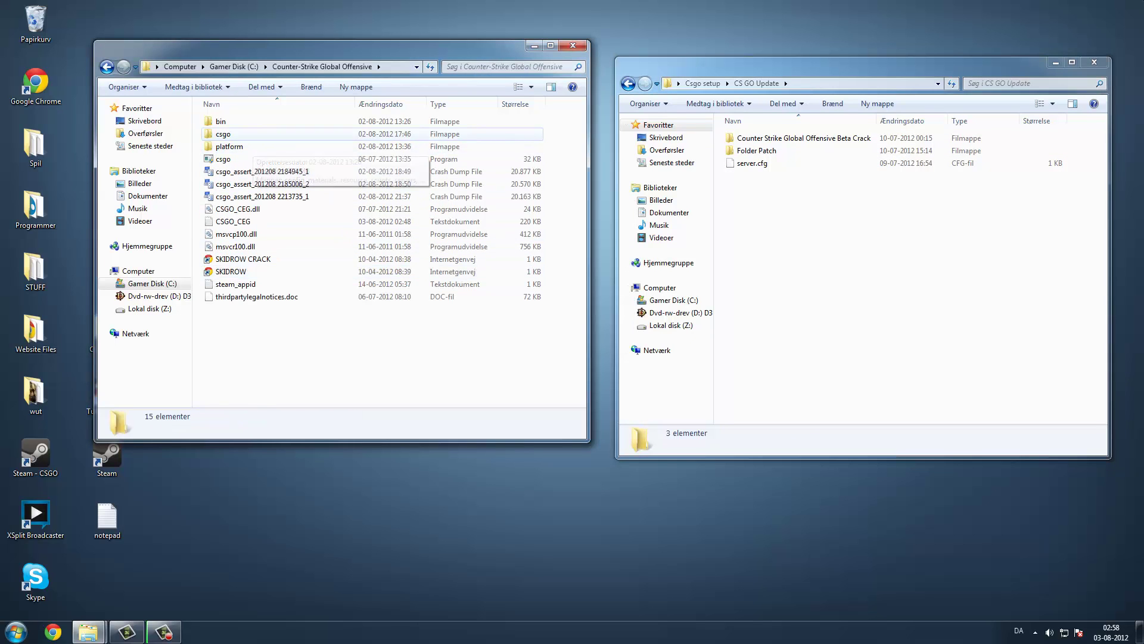
double_click(224, 134)
double_click(221, 134)
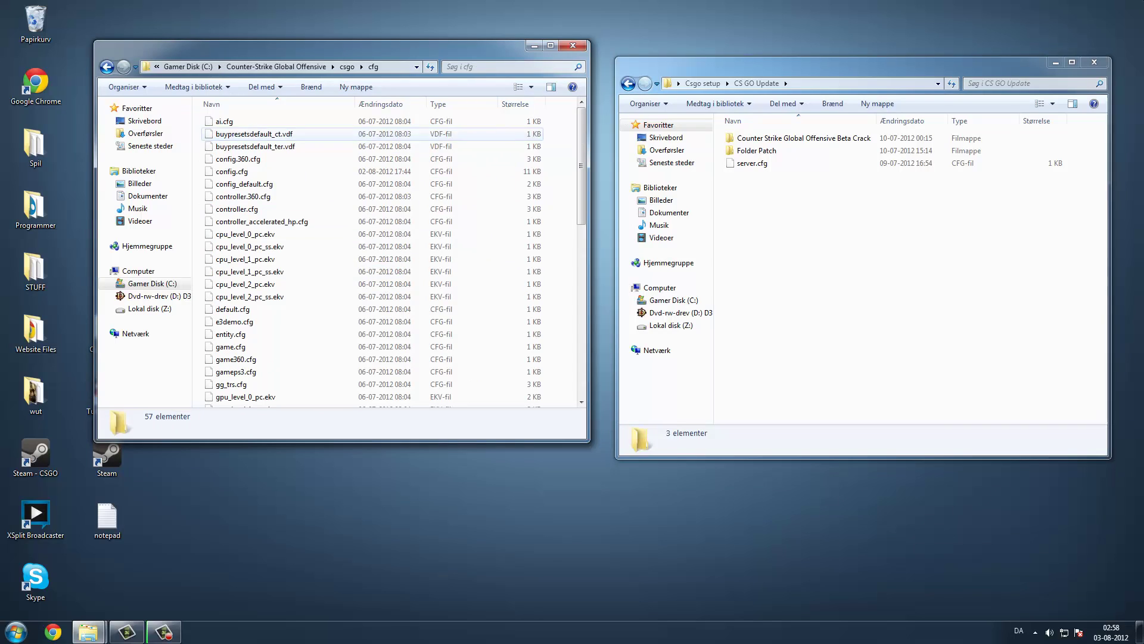
left_click_drag(715, 157, 770, 176)
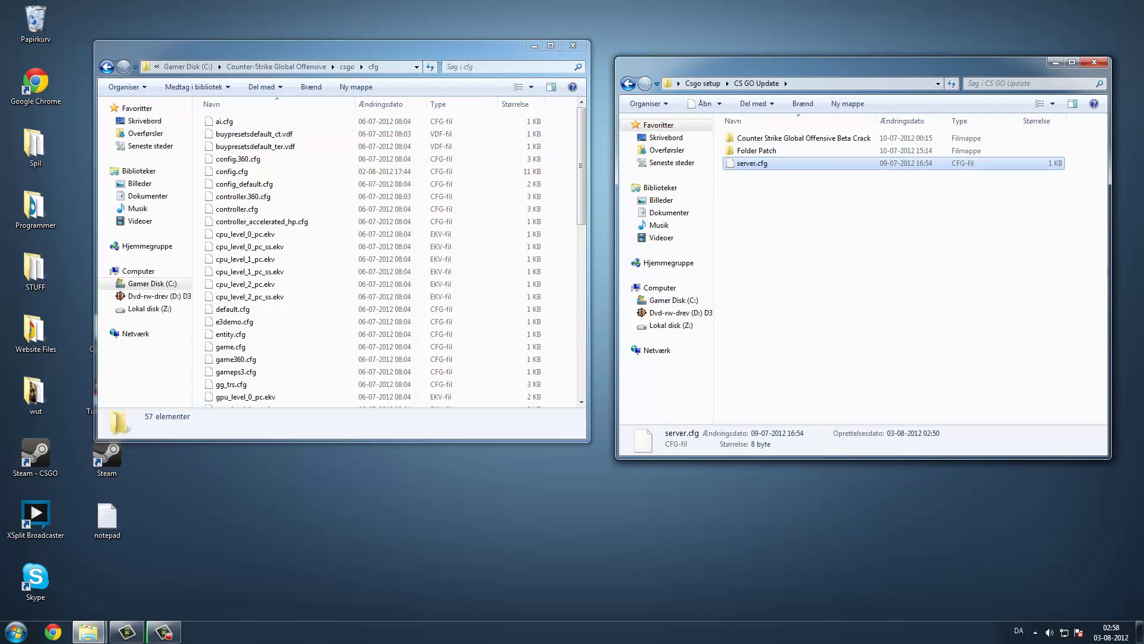
left_click(770, 179)
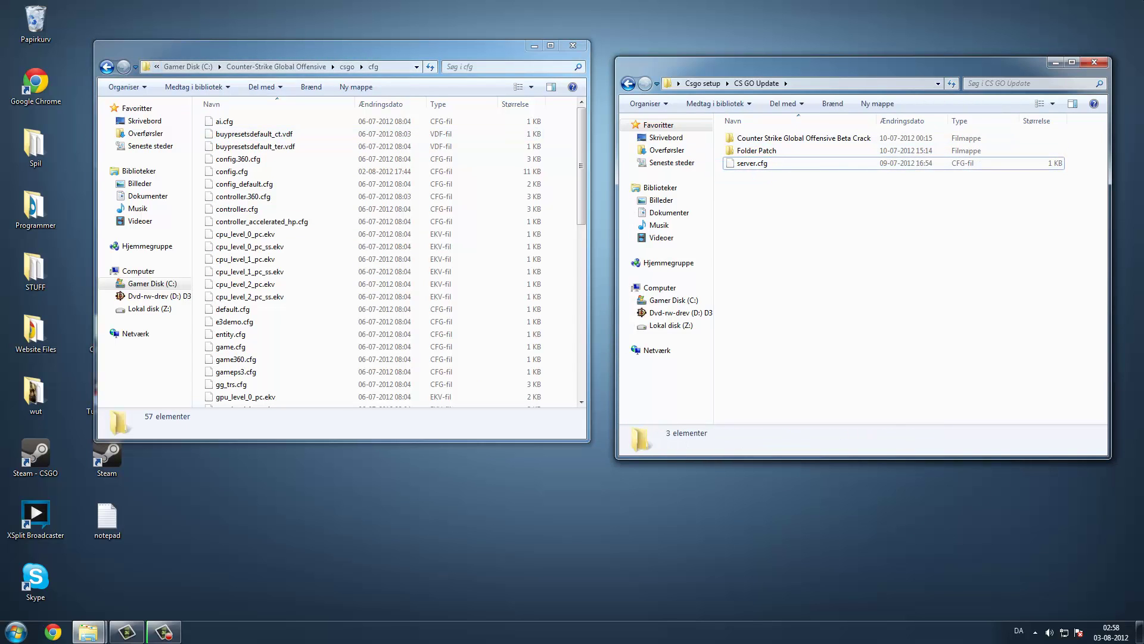
Step: Return to the C: drive root and examine the Program Files, Program Files (x86) and Windows folders inside Folder Patch
left_click(107, 67)
left_click(107, 67)
left_click(107, 67)
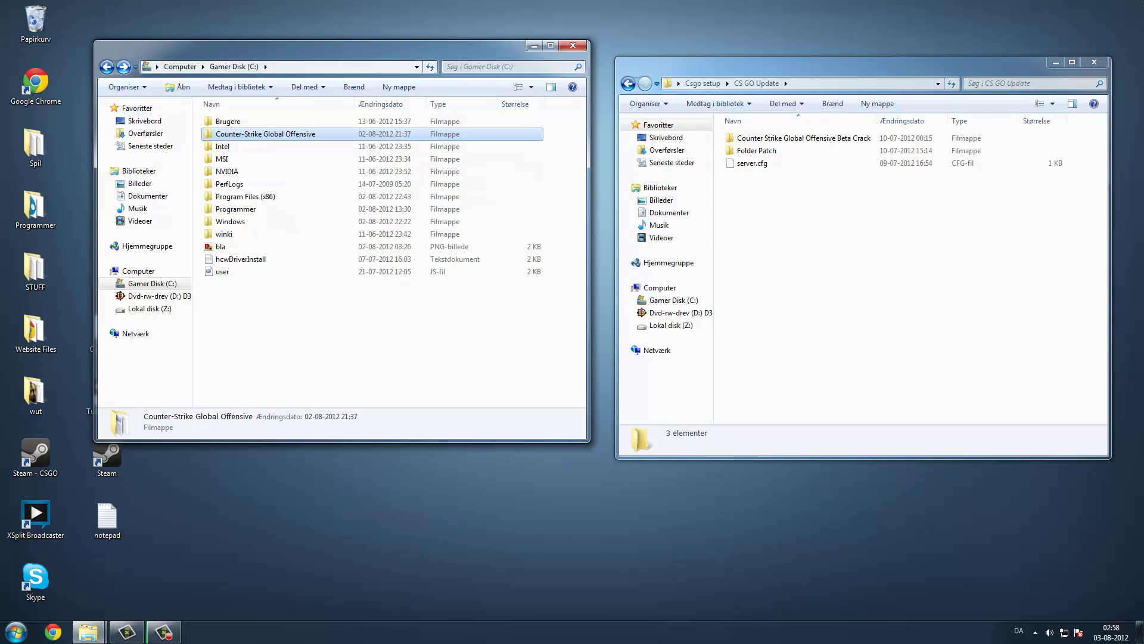
left_click(769, 179)
double_click(757, 150)
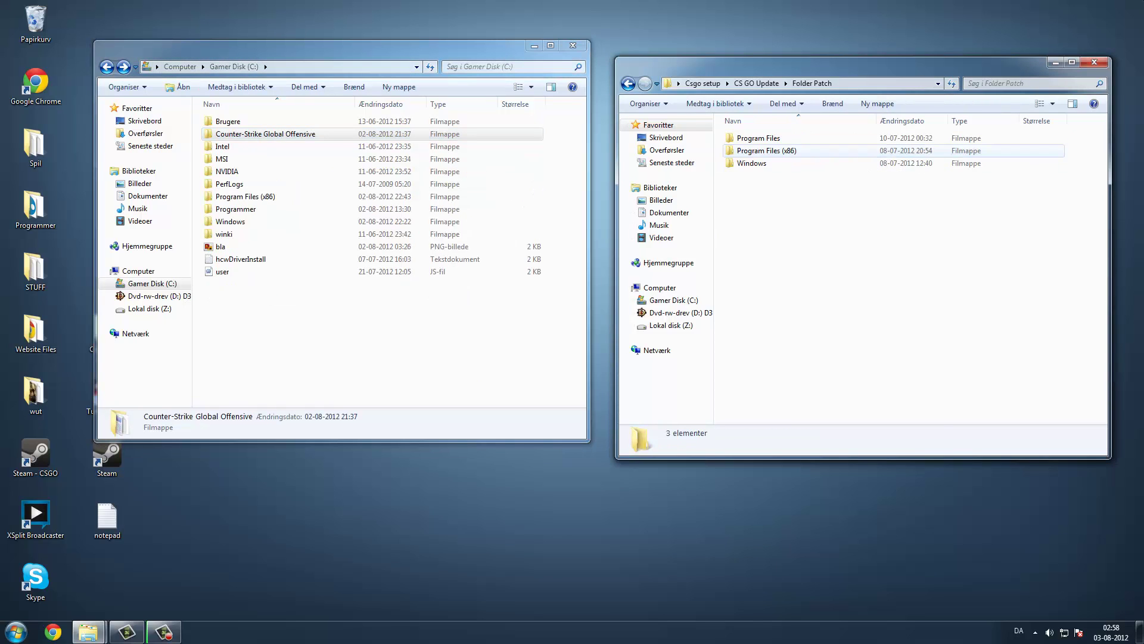
left_click_drag(771, 188, 775, 119)
left_click(774, 197)
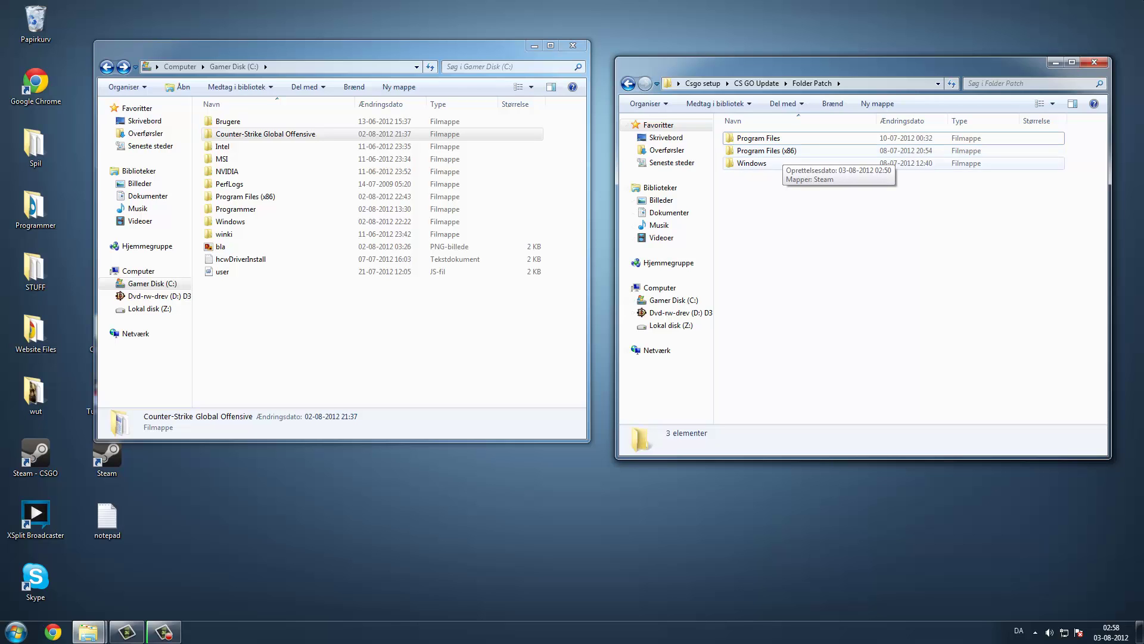
left_click_drag(775, 186, 739, 214)
left_click(388, 334)
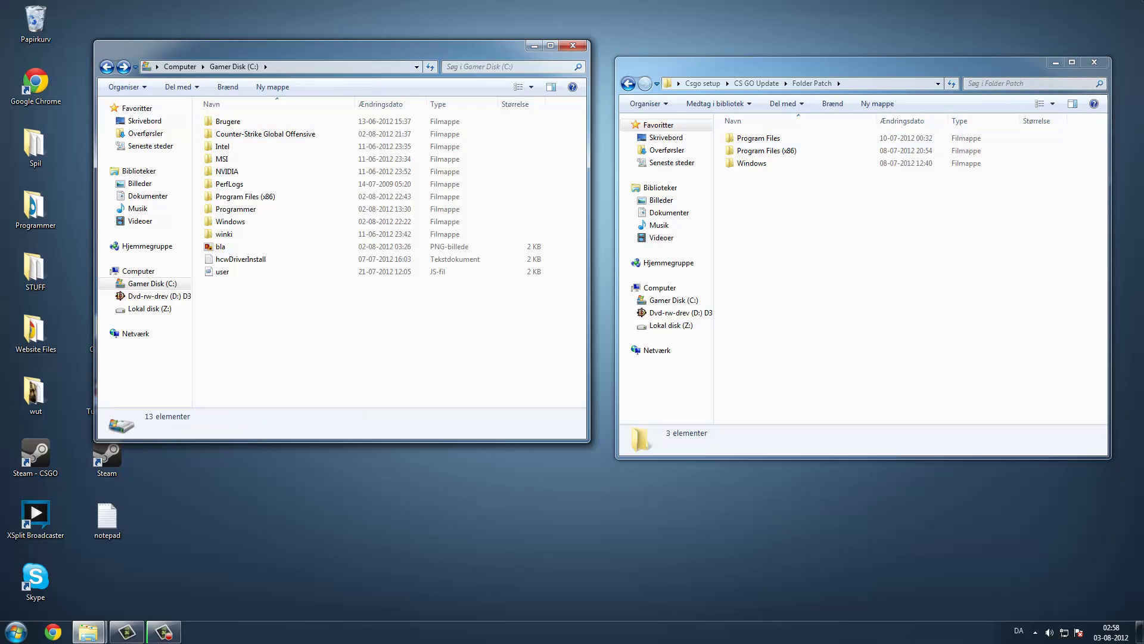
Step: Open Counter-Strike Global Offensive on the C: drive beside the Counter Strike Global Offensive Beta Crack folder in CS GO Update
left_click(628, 84)
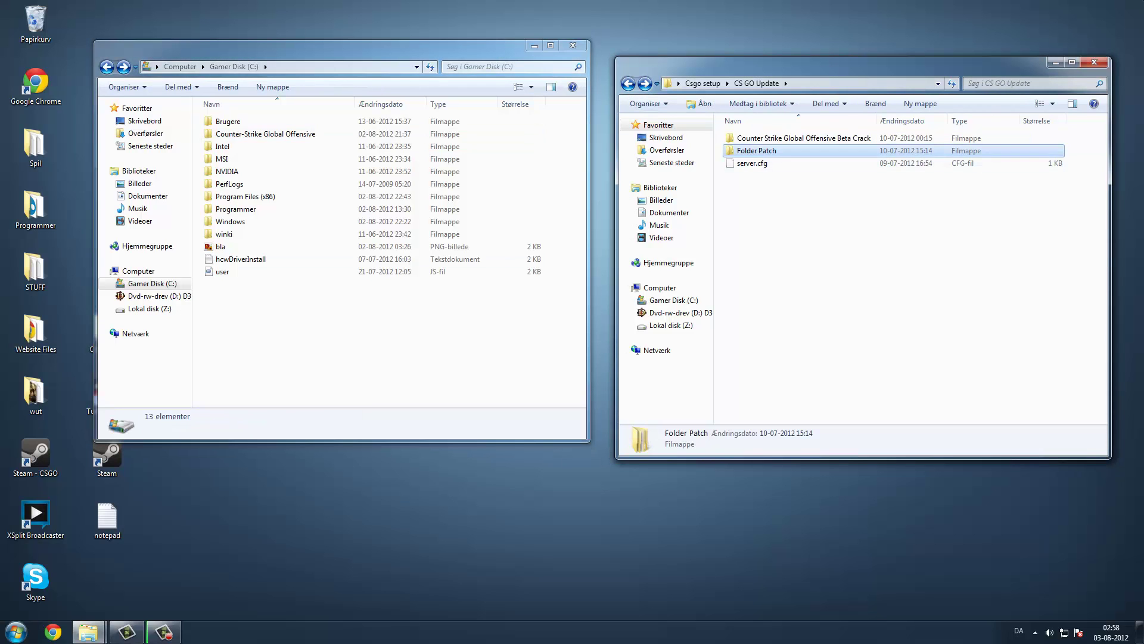
left_click(792, 215)
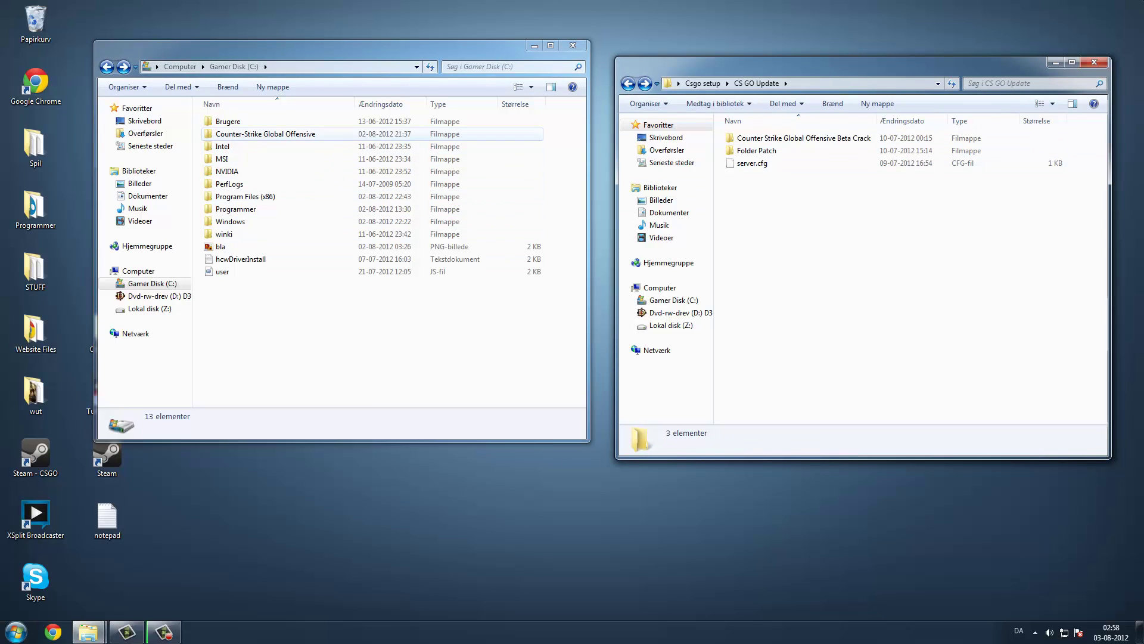
double_click(265, 133)
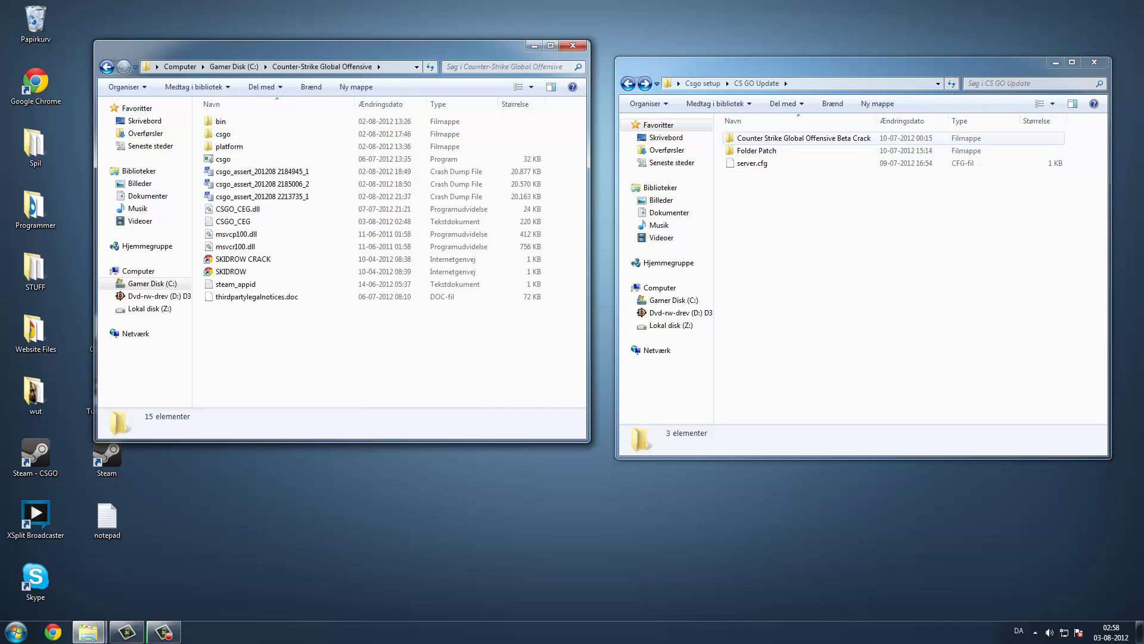
double_click(804, 138)
Step: Try to transfer all items from the Beta Crack folder into the game folder on the C: drive, and close the Beta Crack window
left_click_drag(733, 130, 760, 263)
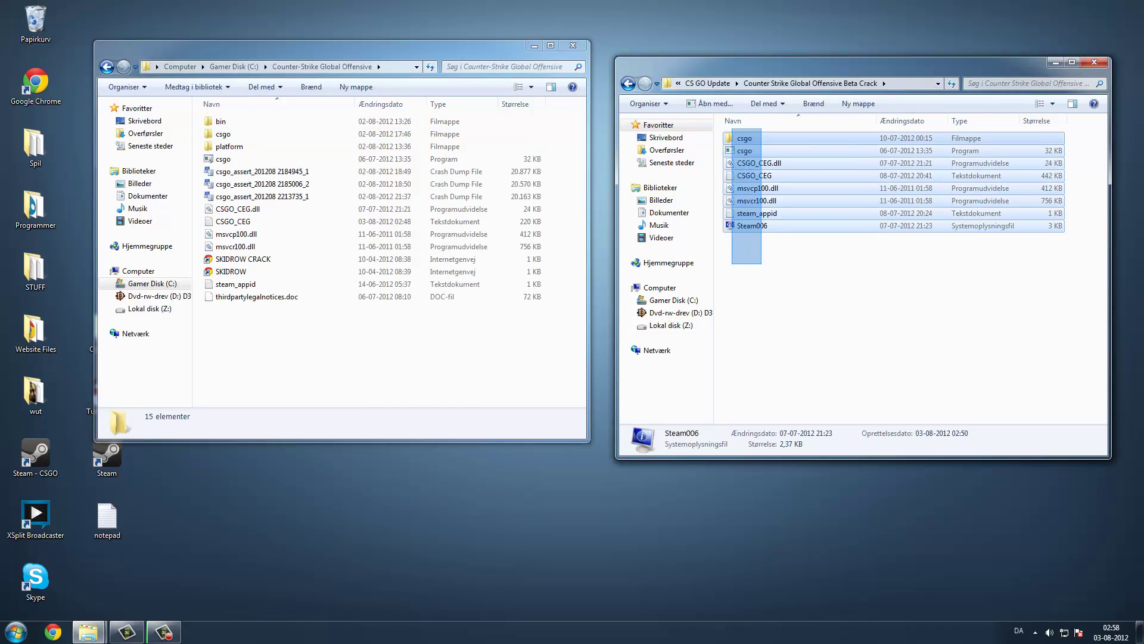
left_click_drag(752, 176, 544, 131)
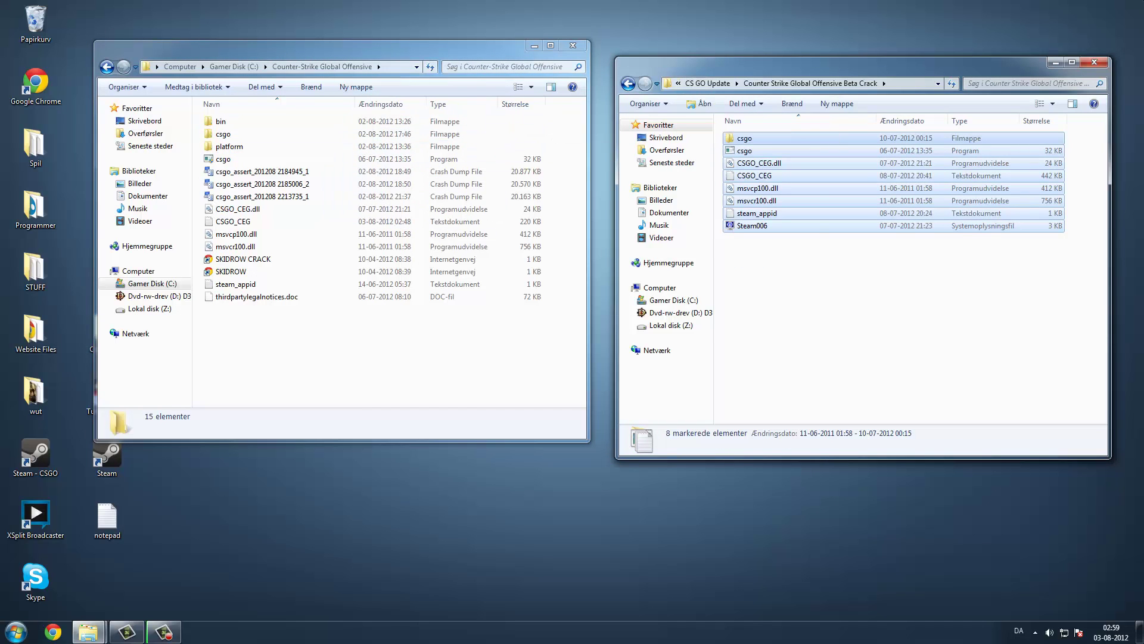
left_click(1094, 62)
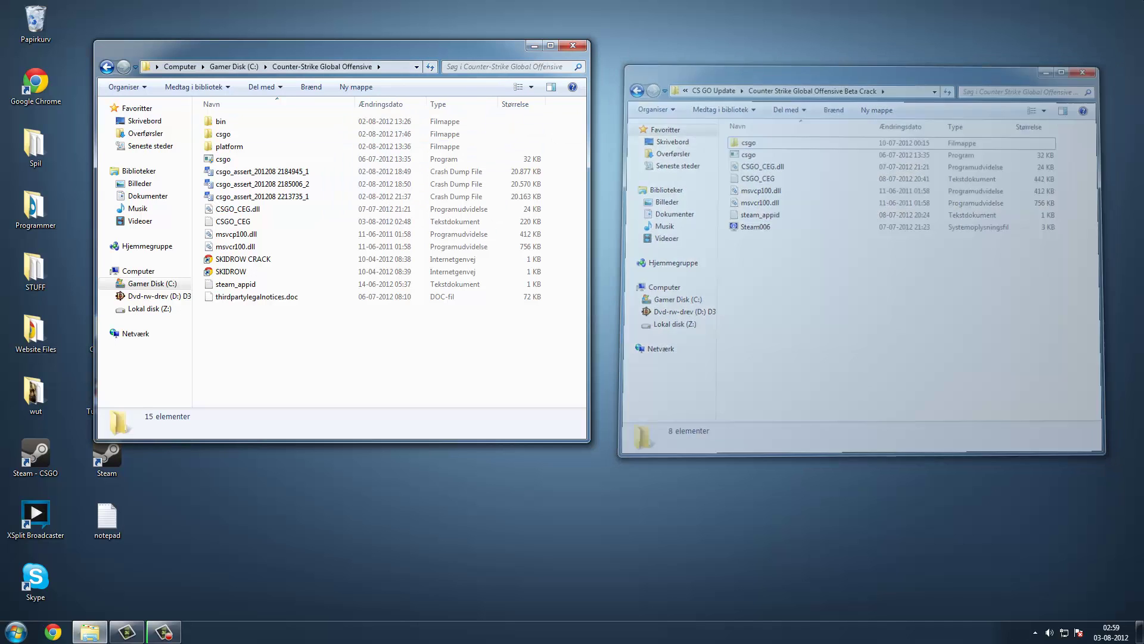
Step: Check the run-as-administrator compatibility setting in the csgo program's properties and close the dialog
right_click(224, 161)
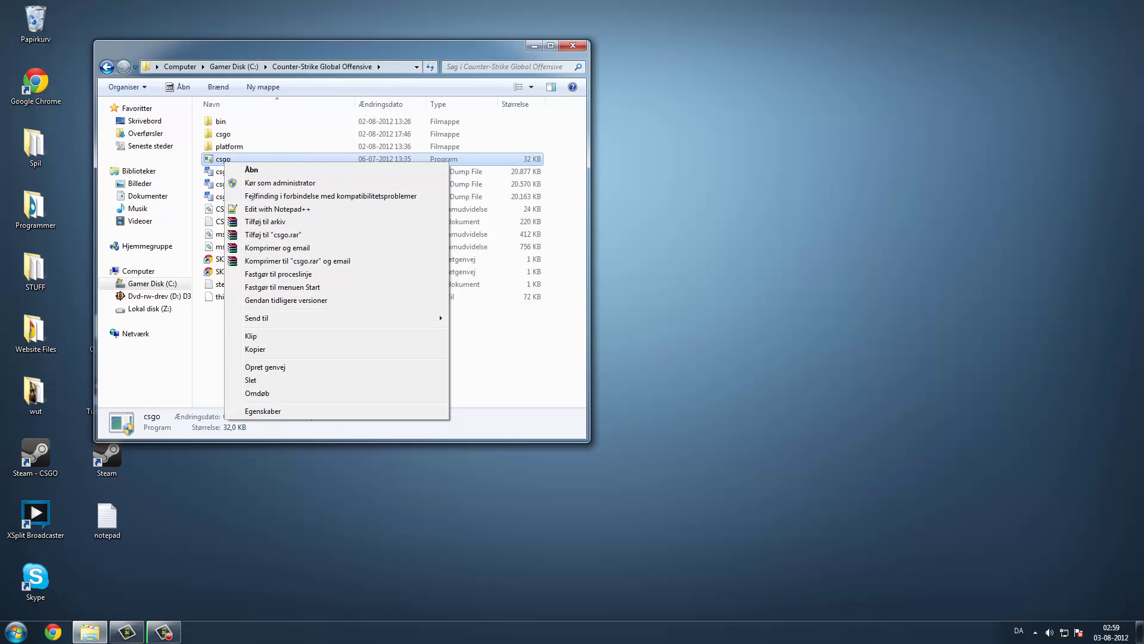
left_click(263, 411)
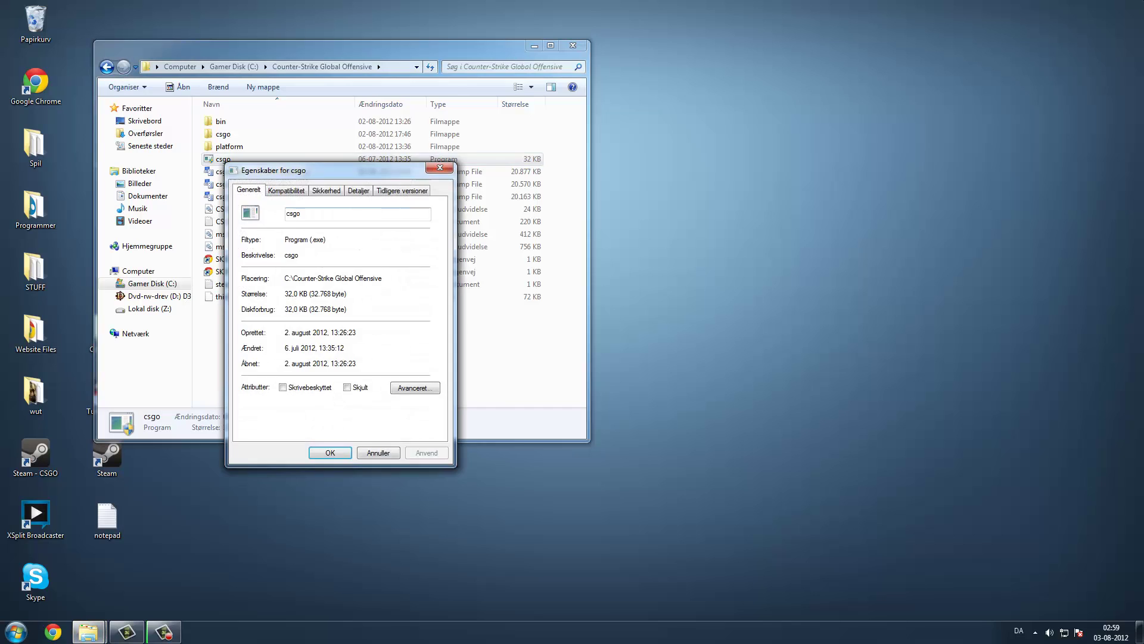
left_click_drag(334, 170, 547, 61)
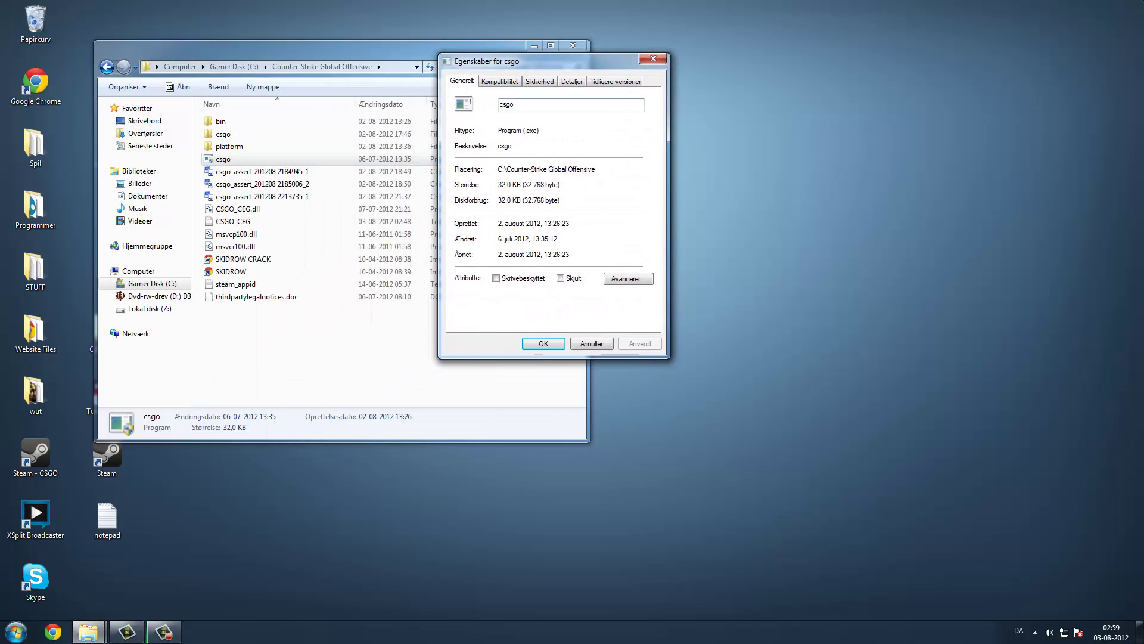
left_click(499, 80)
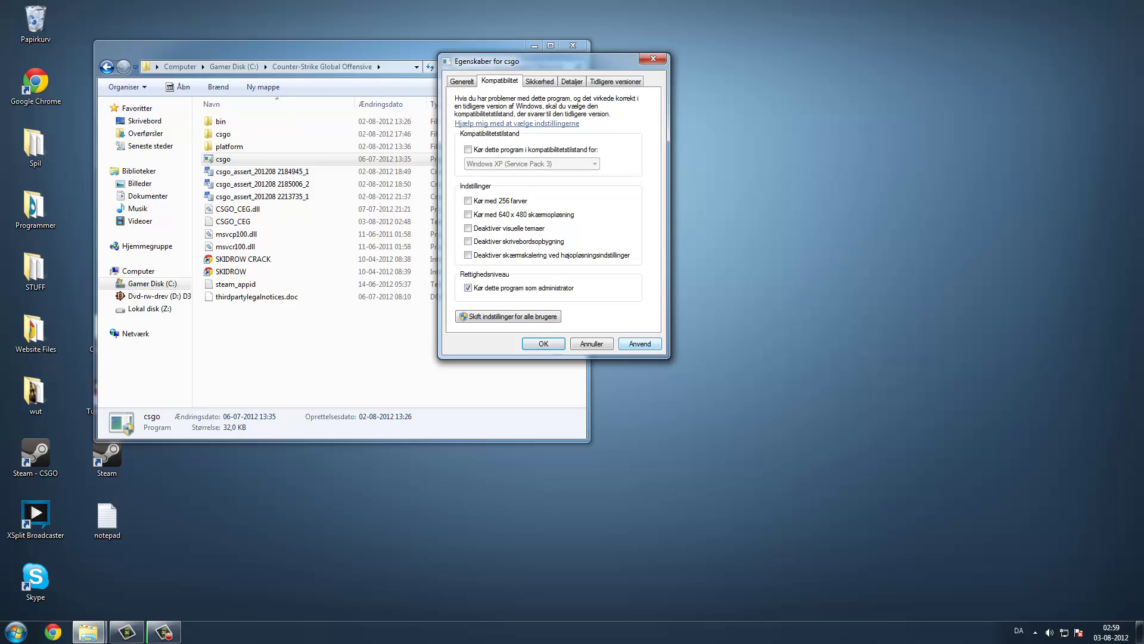
key("Escape")
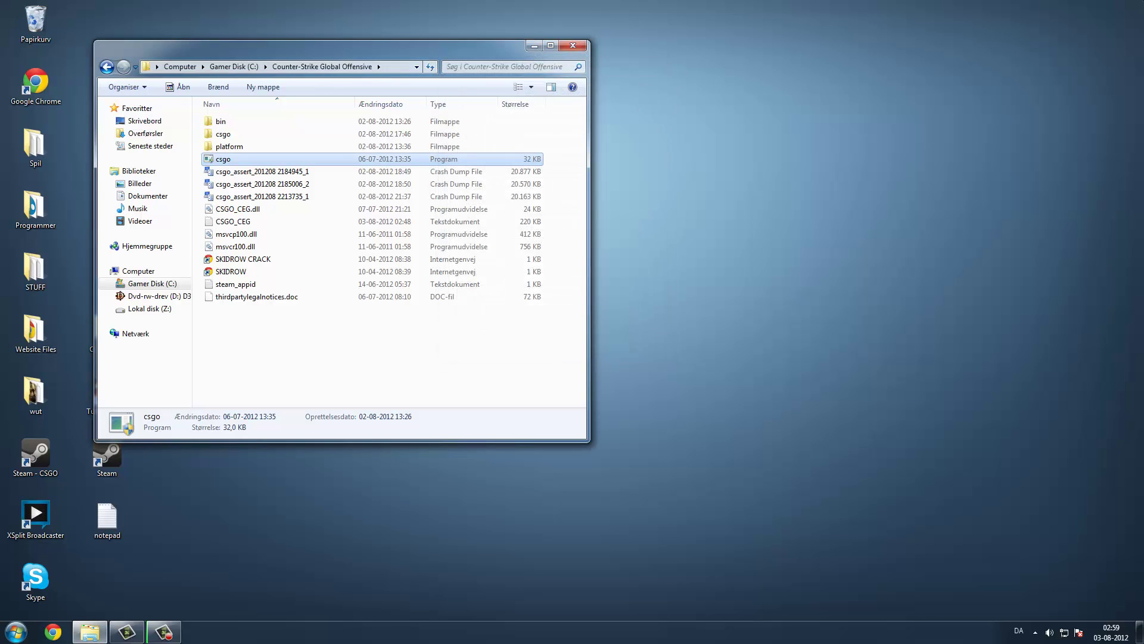
Step: Shift the game folder window aside and create a desktop shortcut to the csgo program
left_click_drag(268, 47, 505, 51)
right_click(460, 163)
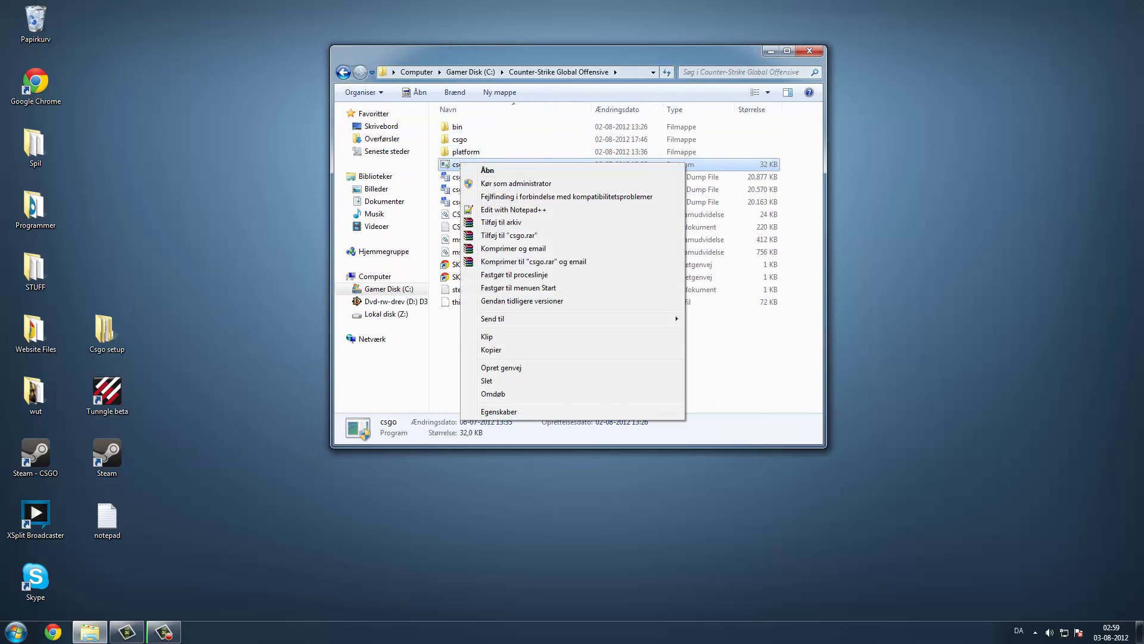
mouse_move(501, 319)
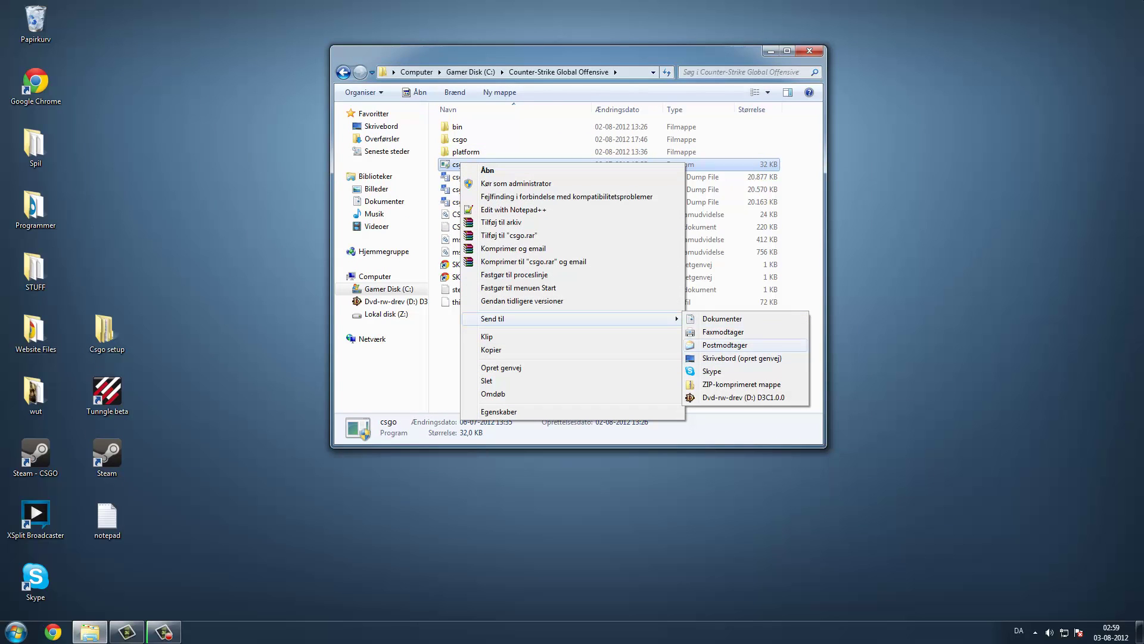
left_click(447, 324)
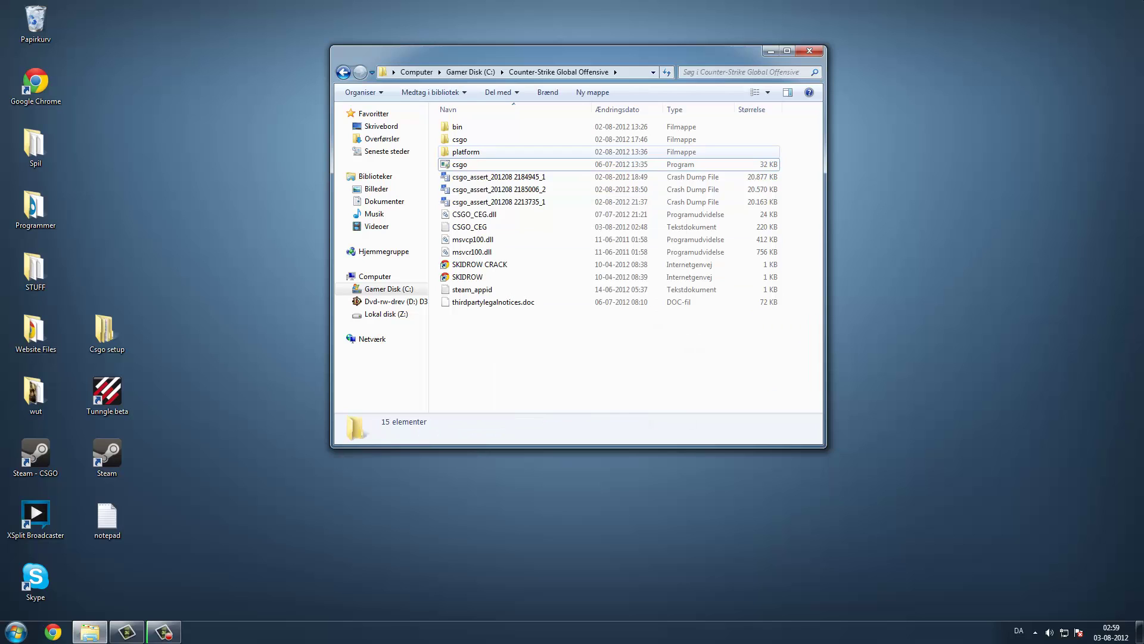
right_click(460, 167)
mouse_move(501, 323)
left_click(715, 363)
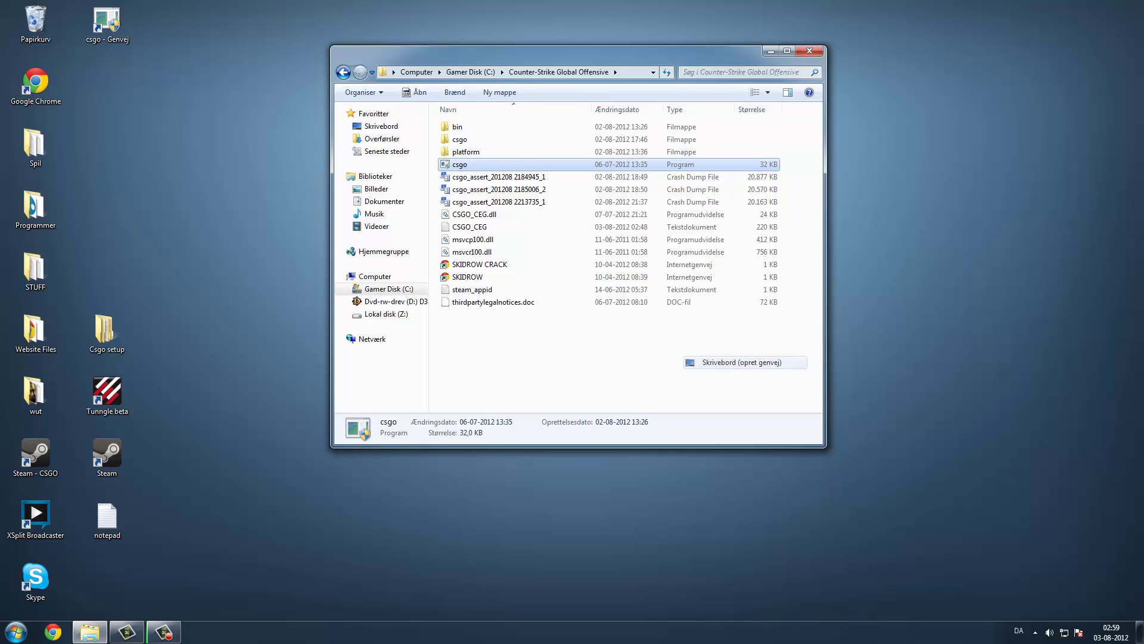
Step: Move the csgo shortcut to an empty area of the desktop and close the game folder window
left_click_drag(107, 23, 251, 208)
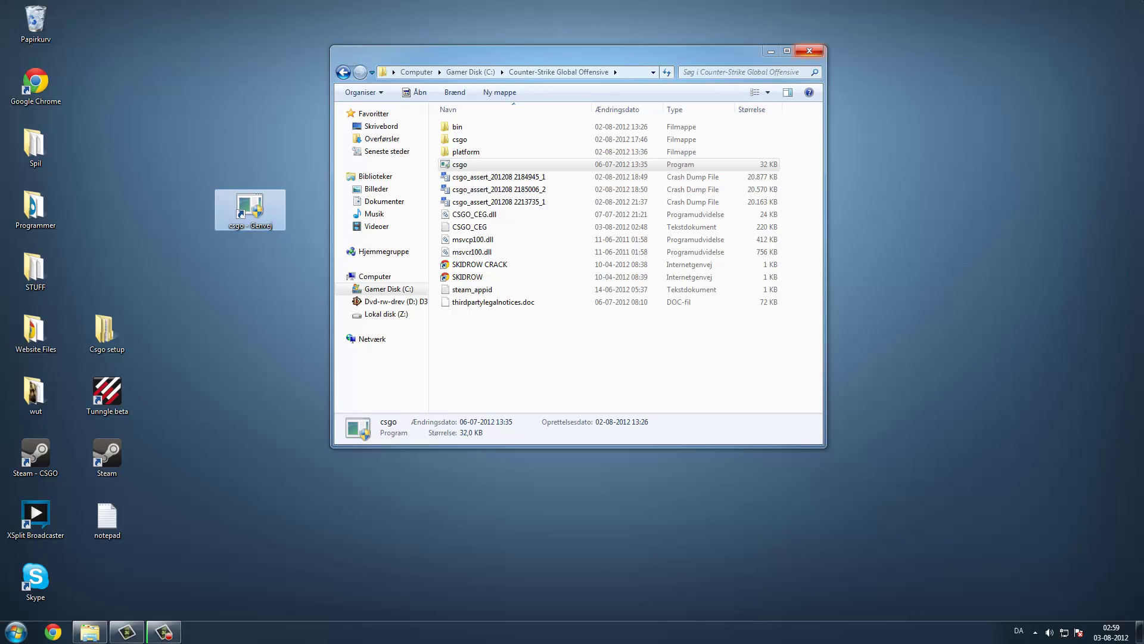
left_click(808, 51)
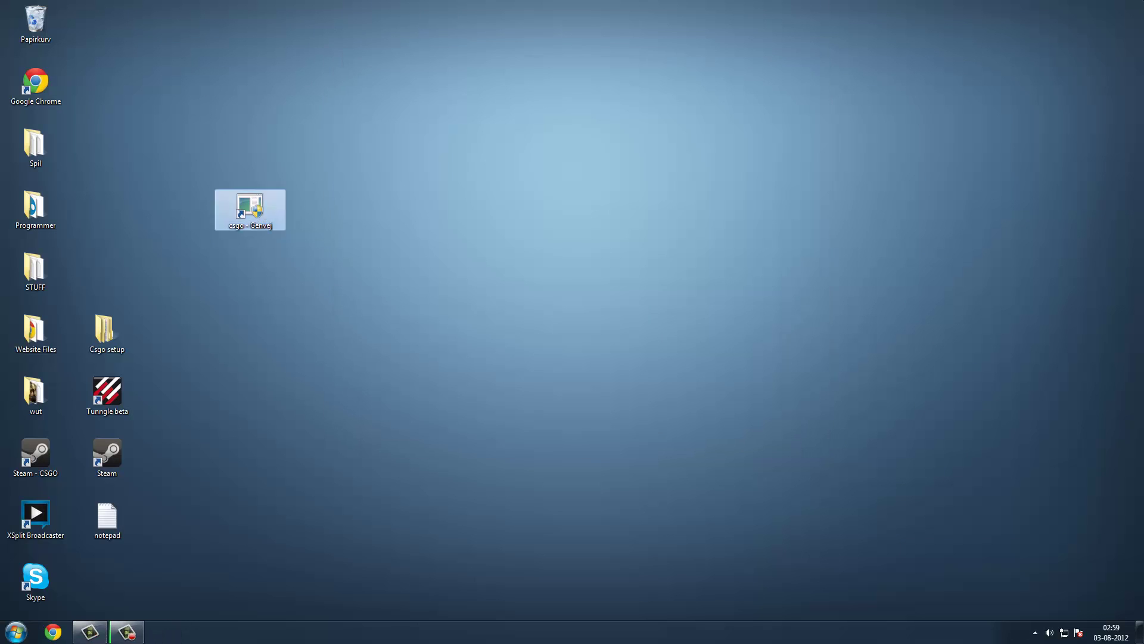
left_click(78, 548)
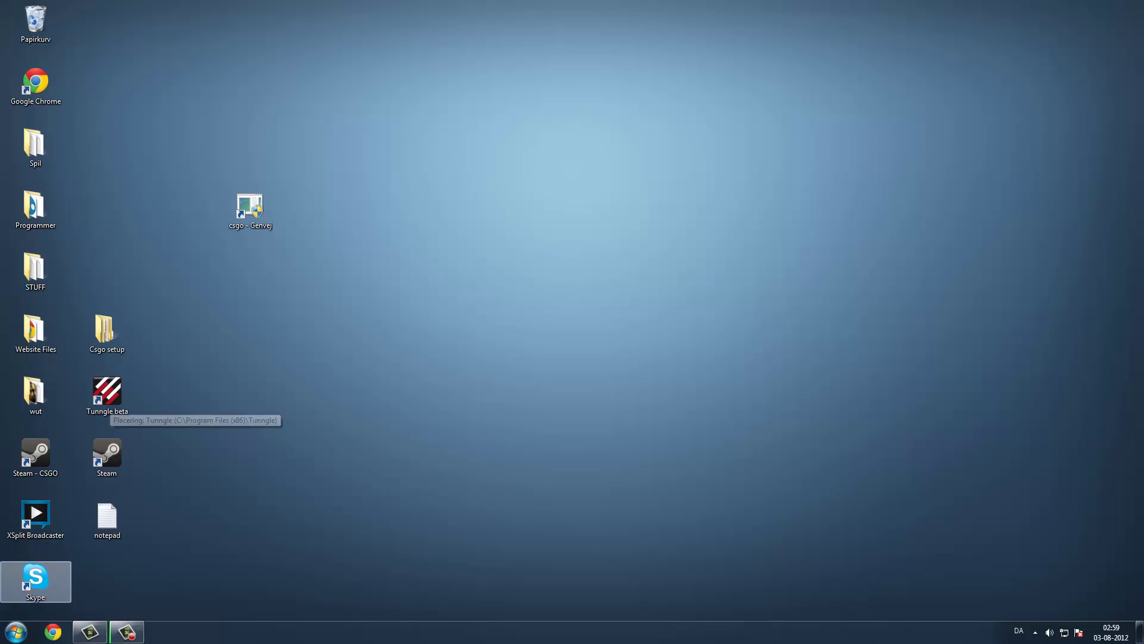
Step: Switch to Google Chrome and open the Downloads page of the Tunngle website
left_click(53, 632)
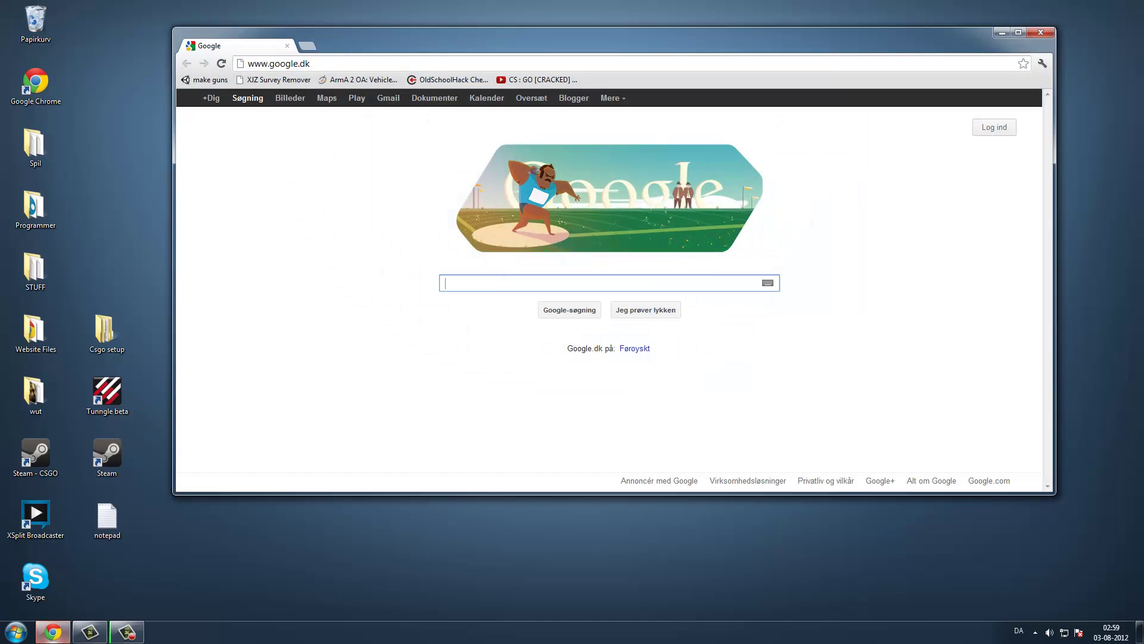
type("tu")
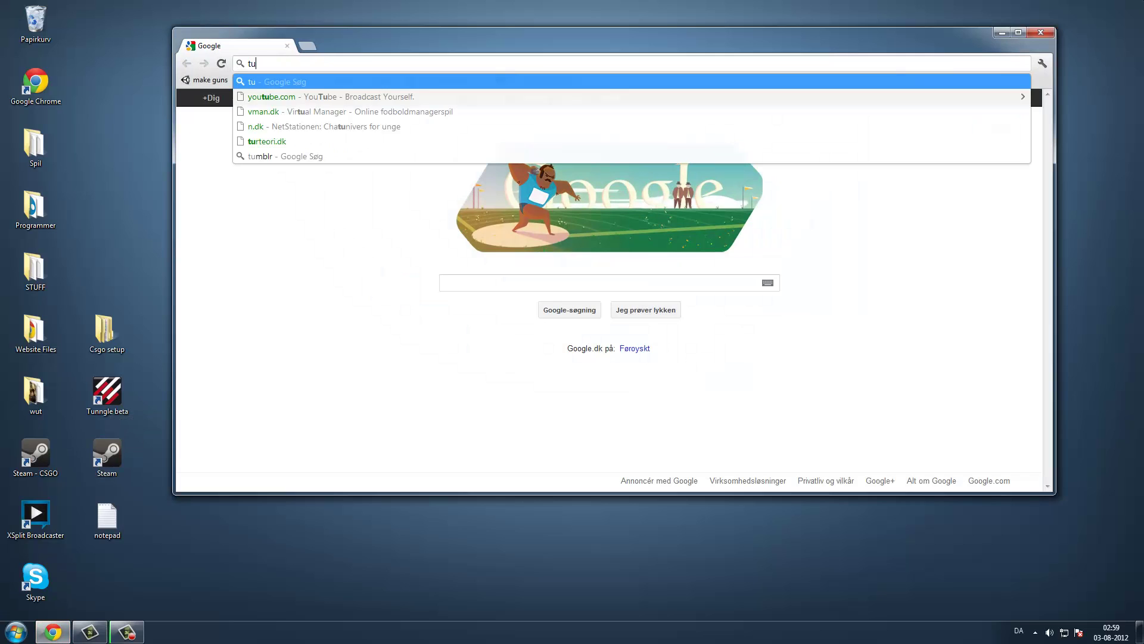
type("nngle.co")
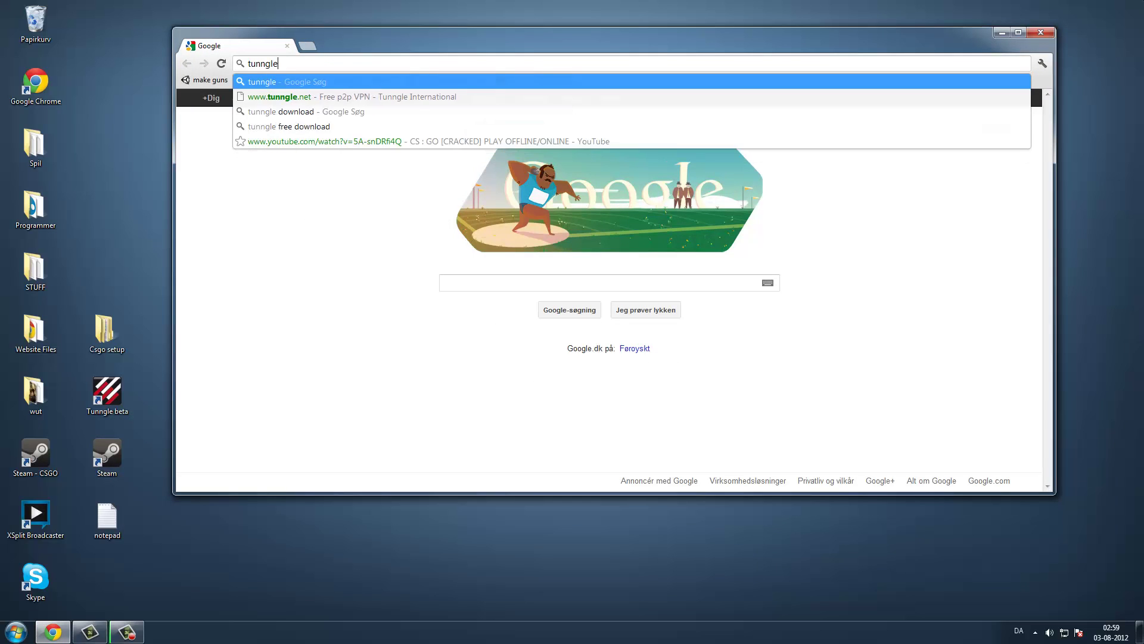
key("Return")
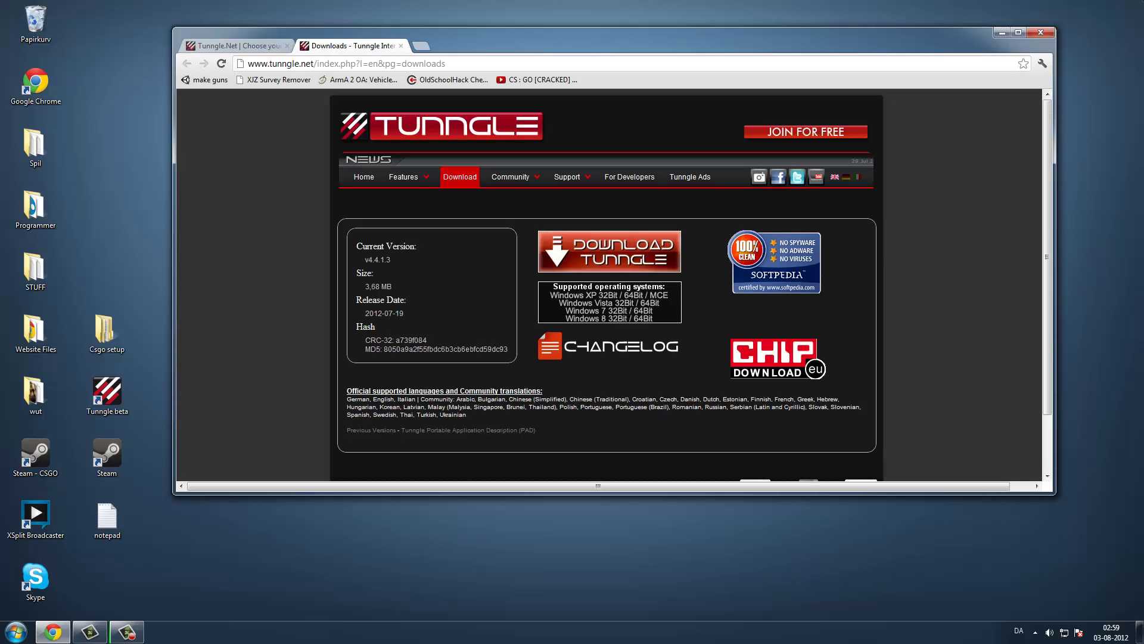
Step: Follow the Tunngle download link to its CNET page, and close the page and the browser
left_click(607, 255)
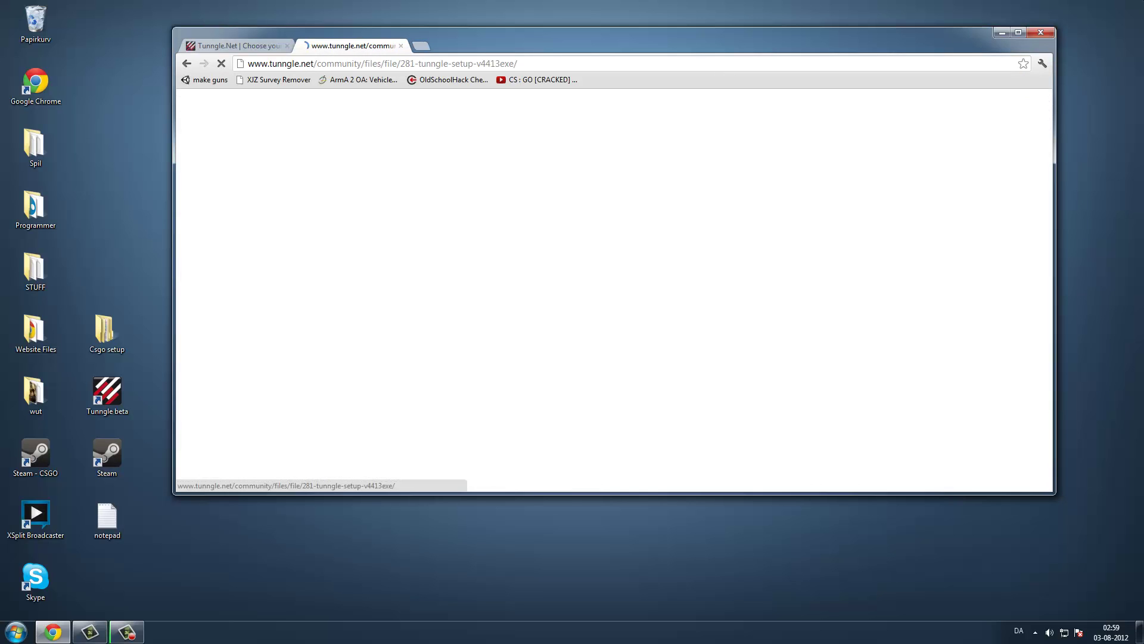
scroll(608, 298, "down", 3)
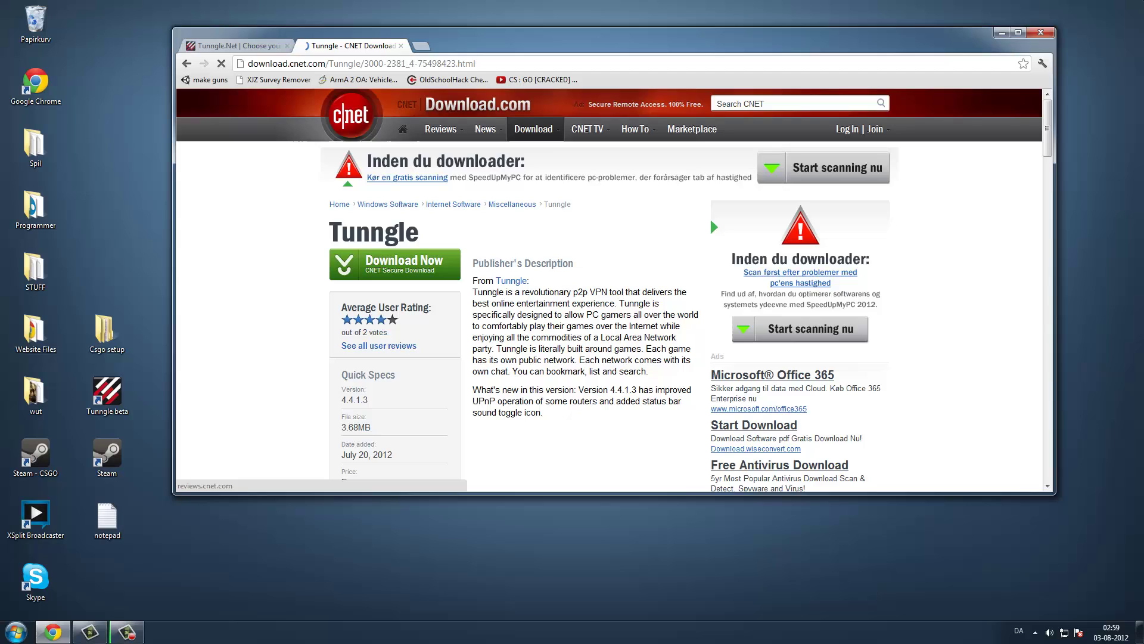
key("ctrl+w")
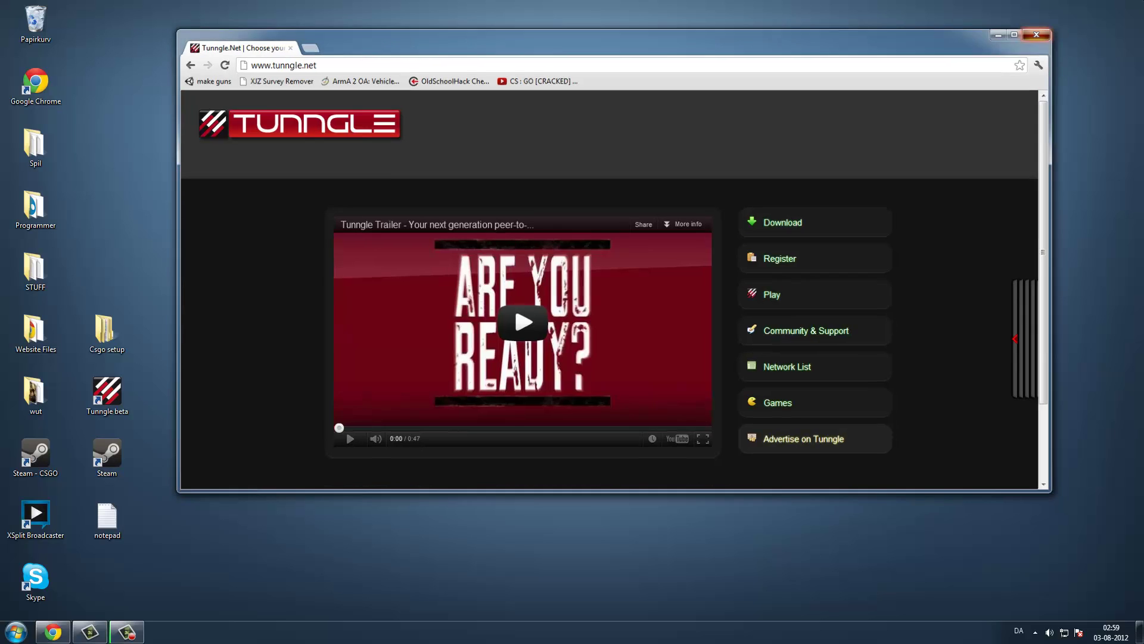
left_click(1040, 32)
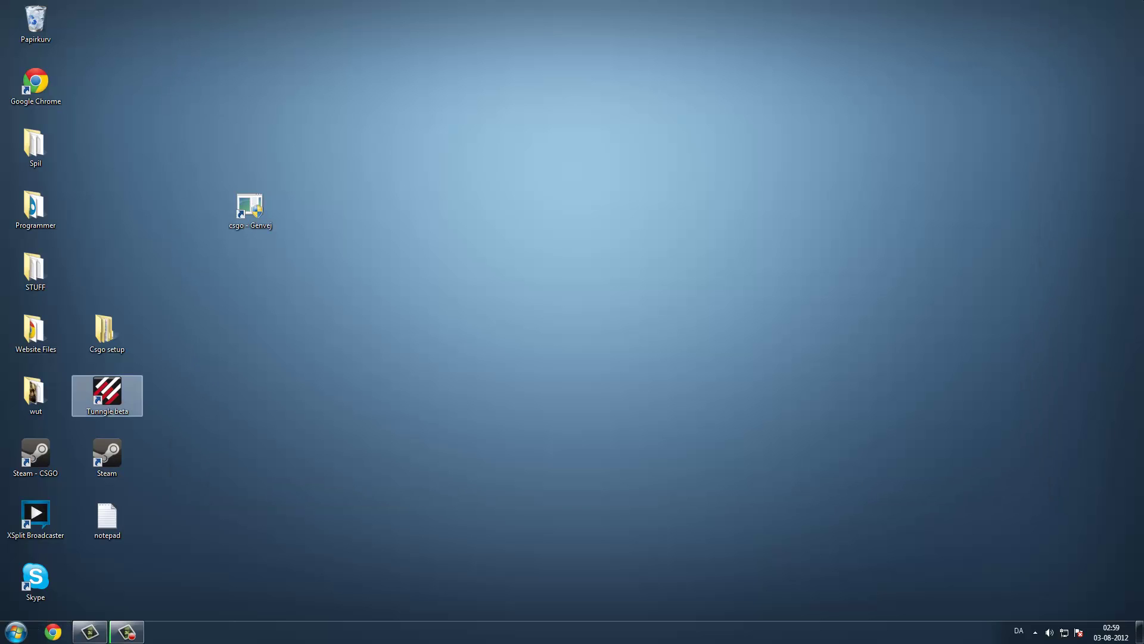
Step: Launch Tunngle beta, join the Counter-Strike: Global Offensive network from the Shooter networks, and minimise the window
double_click(107, 395)
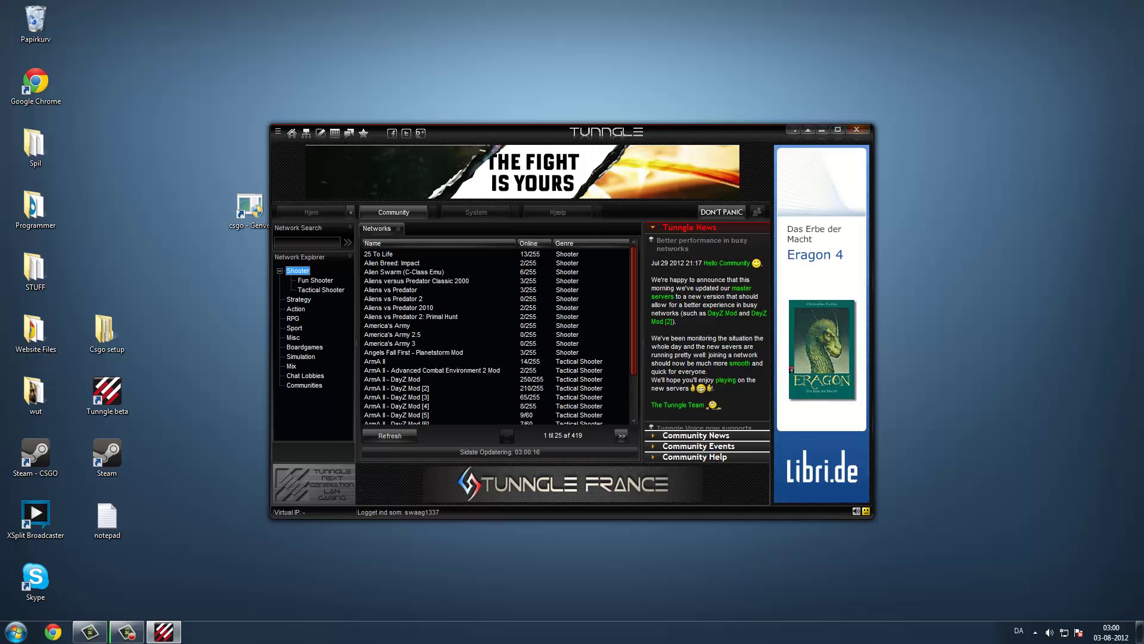
left_click(620, 435)
left_click(621, 435)
left_click(620, 435)
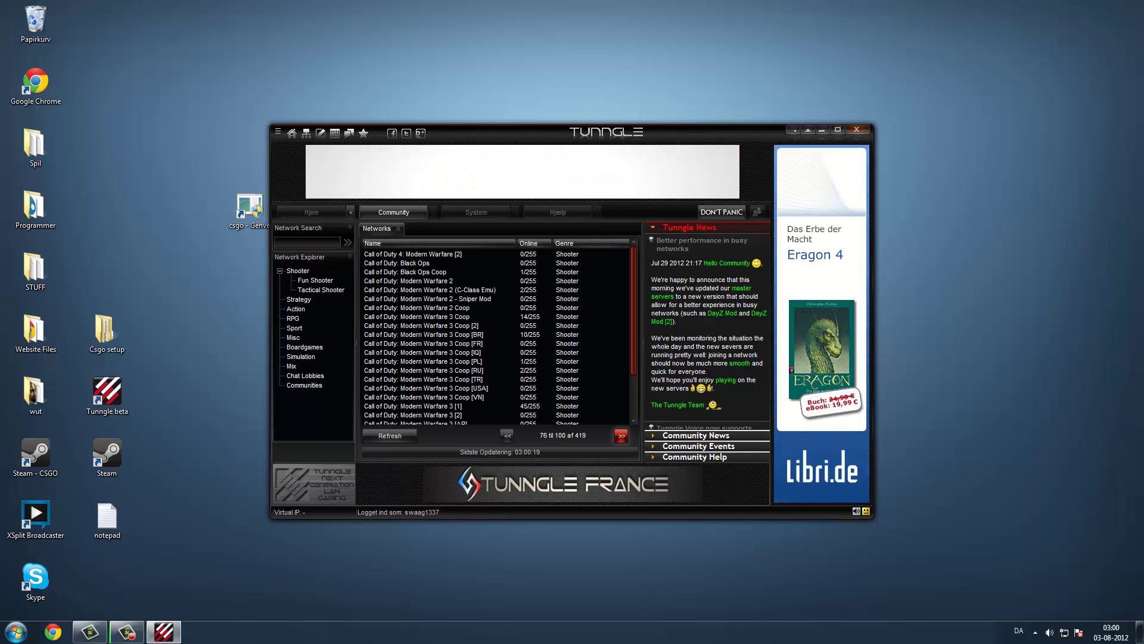
left_click(621, 435)
left_click(620, 435)
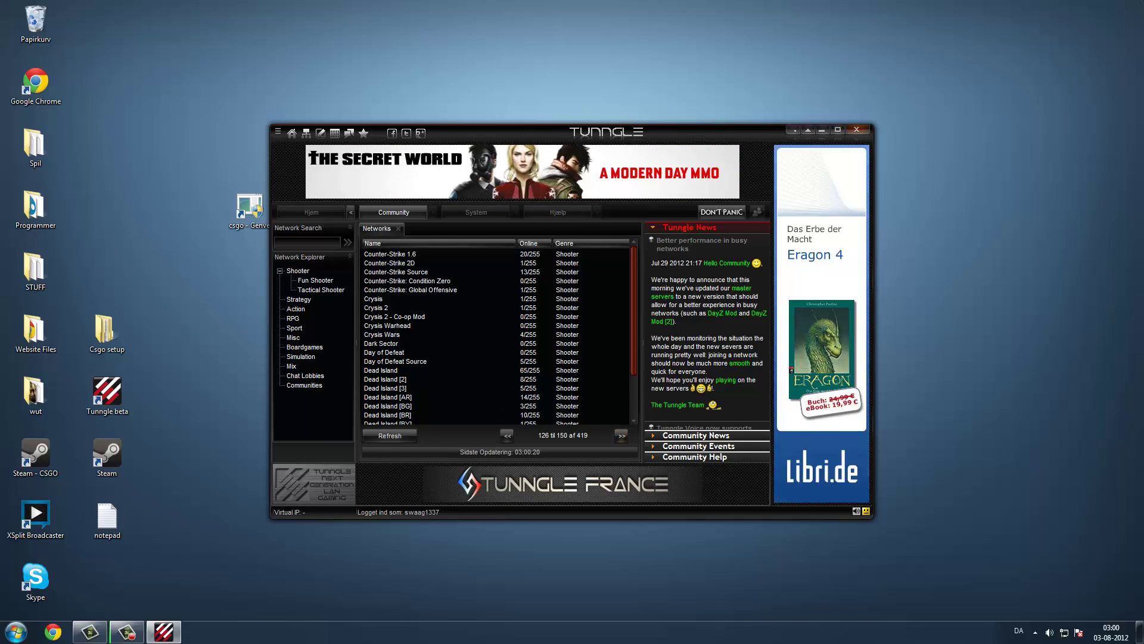
double_click(410, 290)
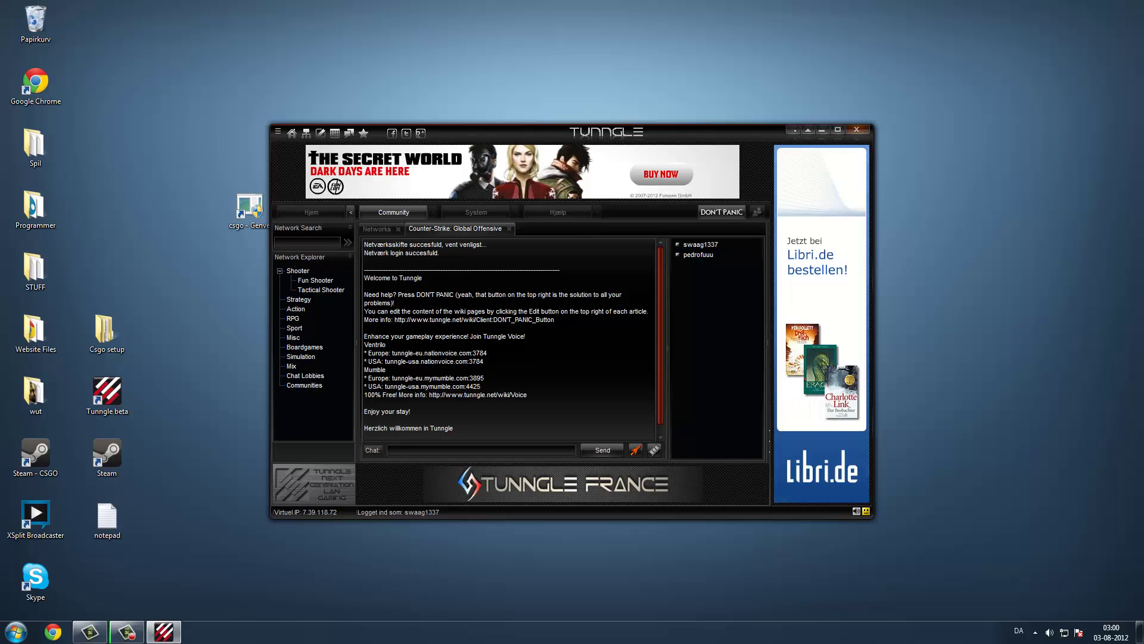
left_click_drag(522, 132, 569, 105)
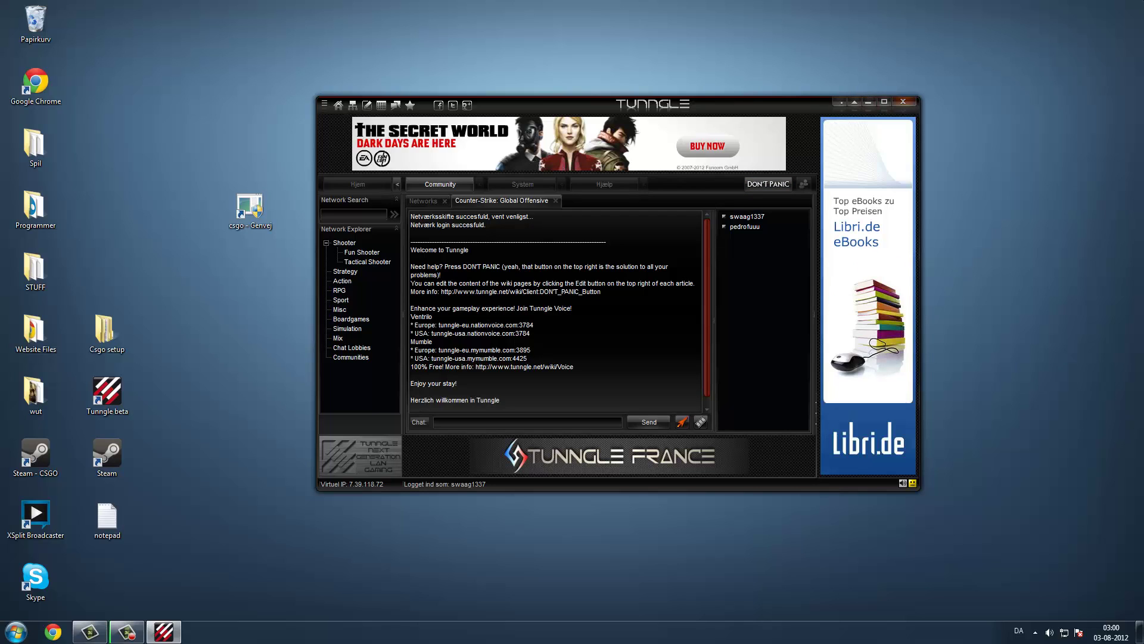
left_click(869, 102)
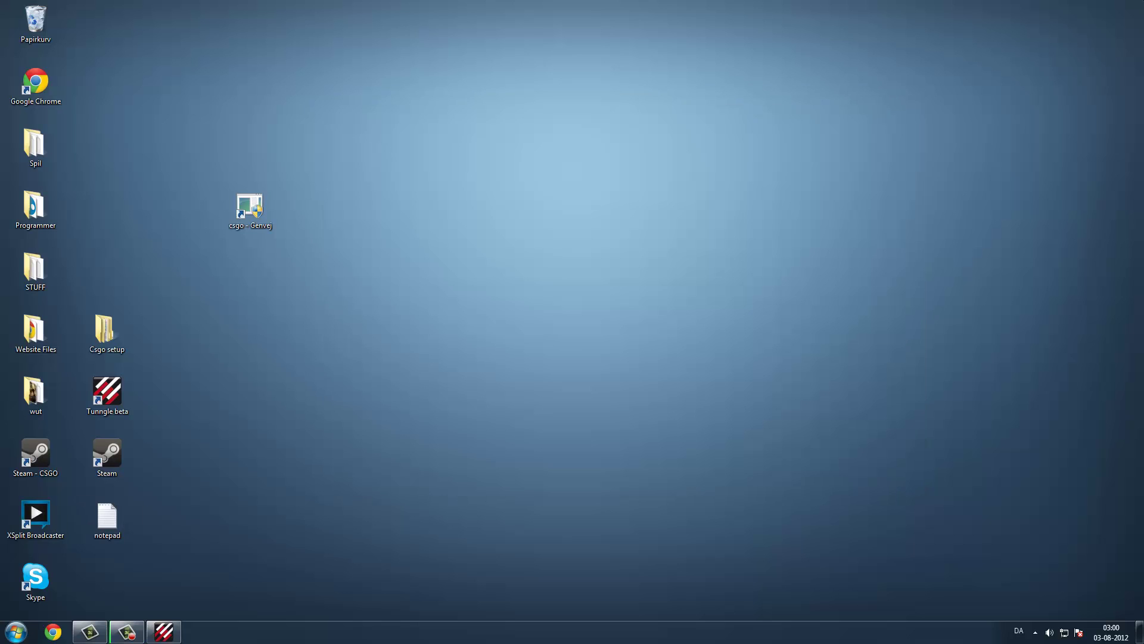
Step: Switch to Google Chrome and search Google for greenluma
left_click(53, 631)
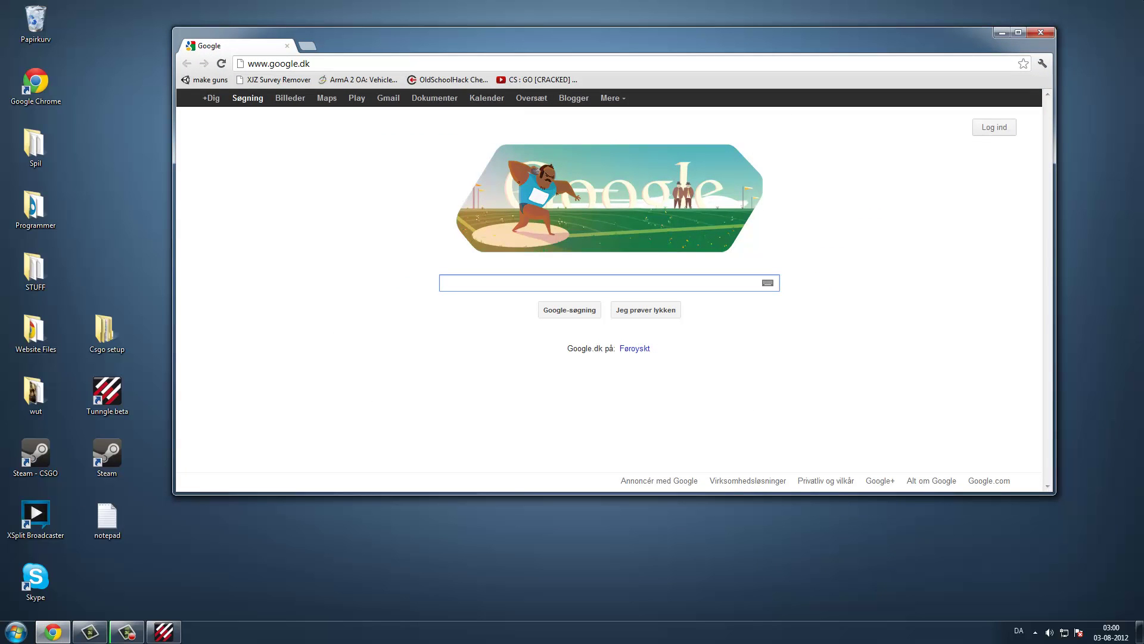
type("green")
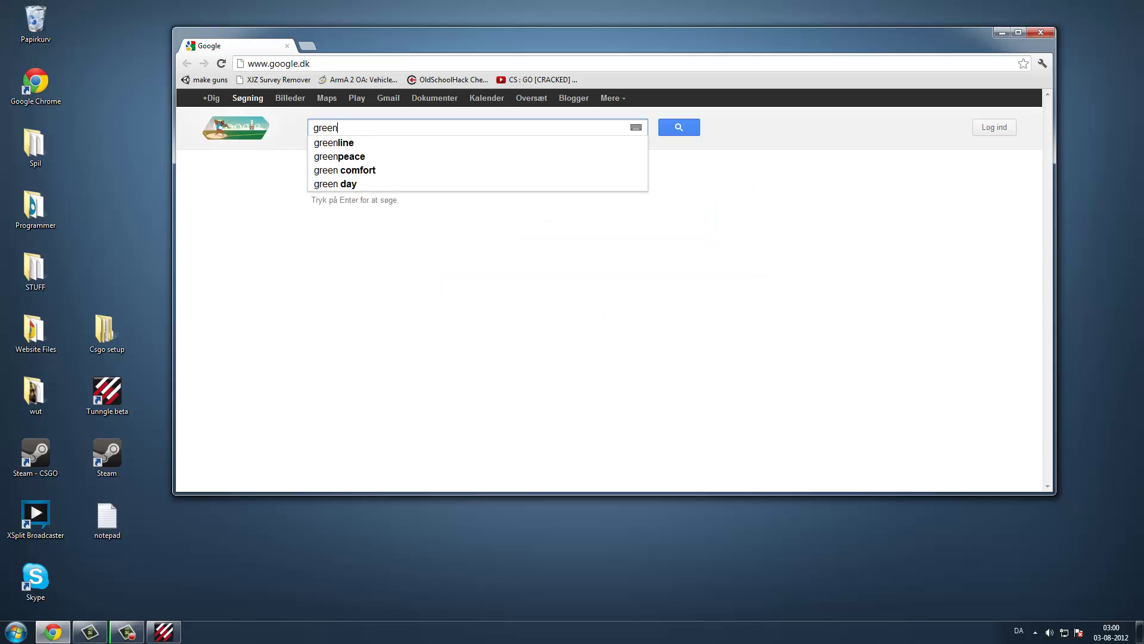
type("luma")
key("Return")
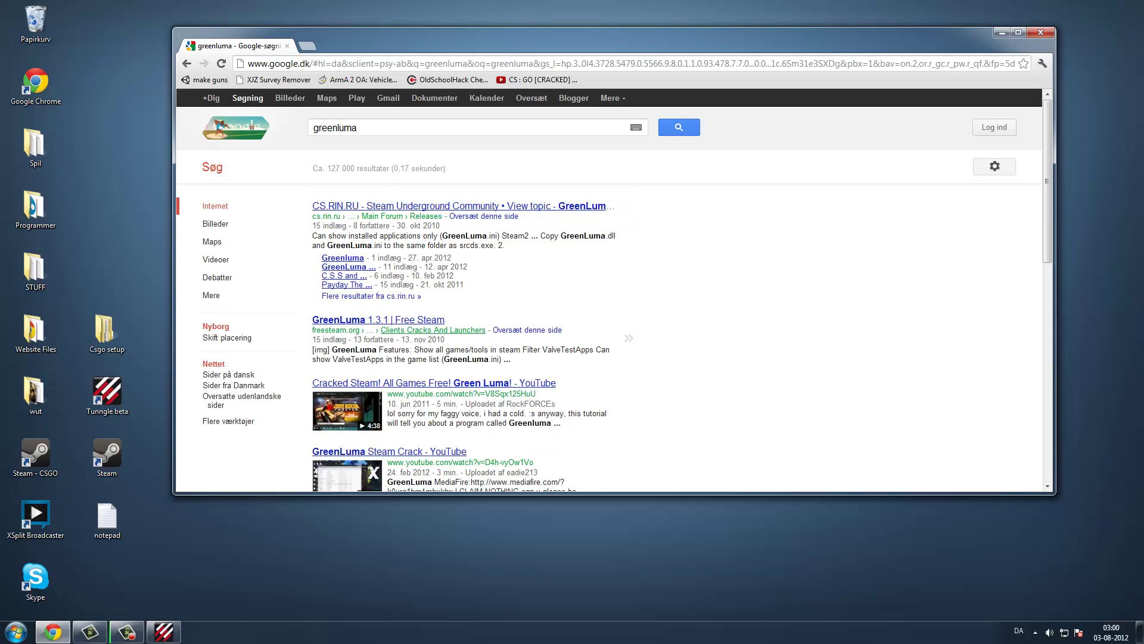
Step: Open the GreenLuma 1.3.1 thread on freesteam.org and find the download section of its first post
left_click(375, 320)
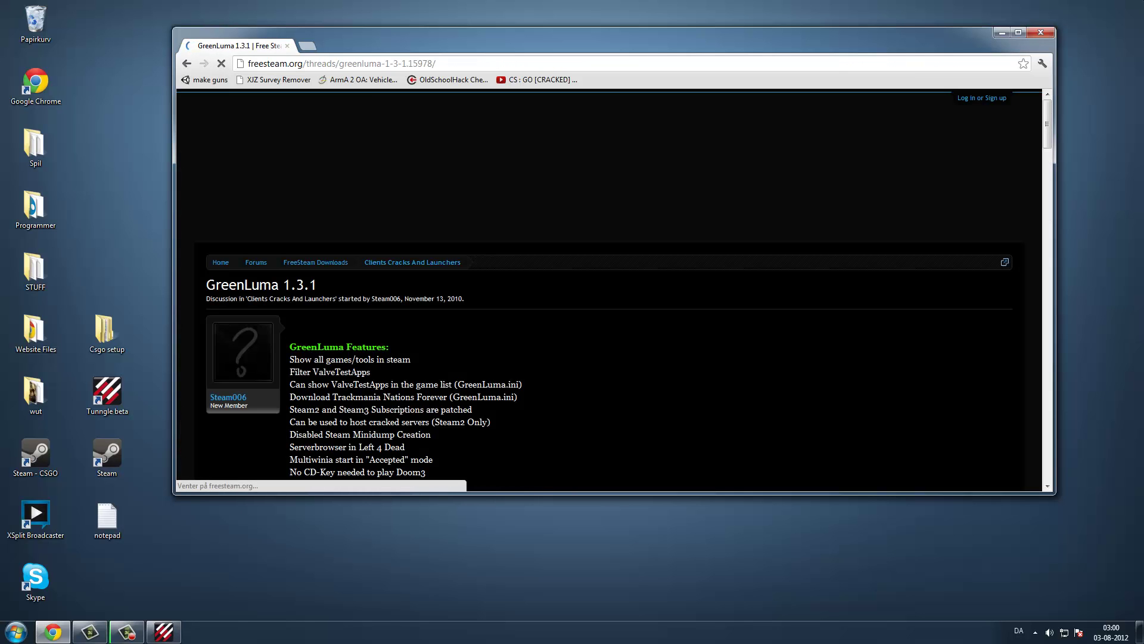
scroll(381, 179, "down", 4)
scroll(381, 179, "down", 15)
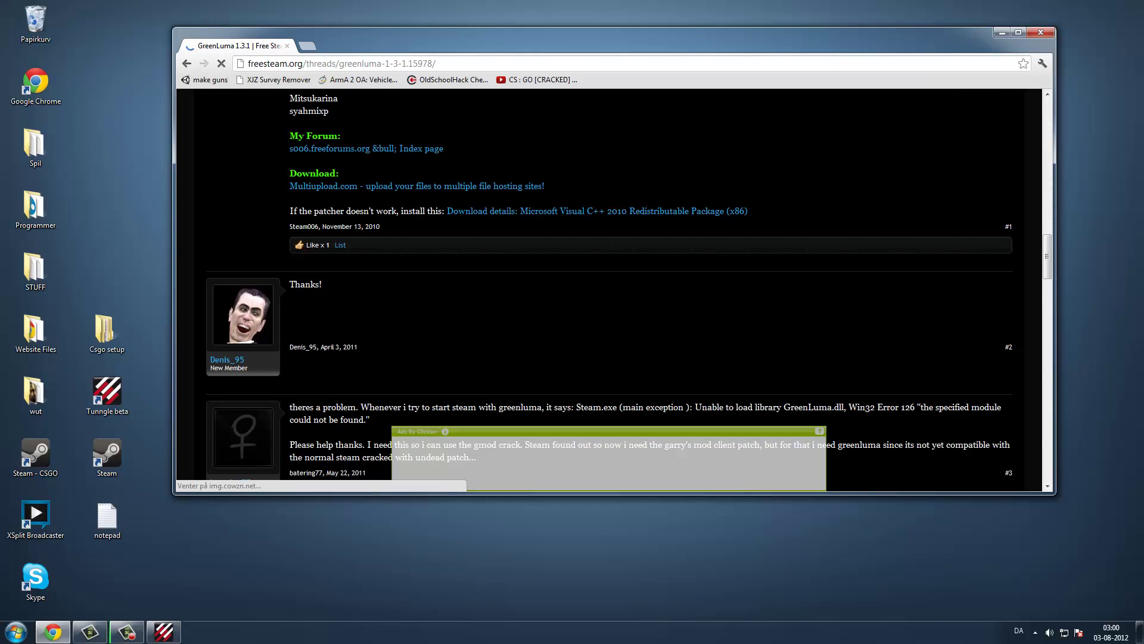
scroll(381, 179, "up", 9)
scroll(322, 386, "down", 1)
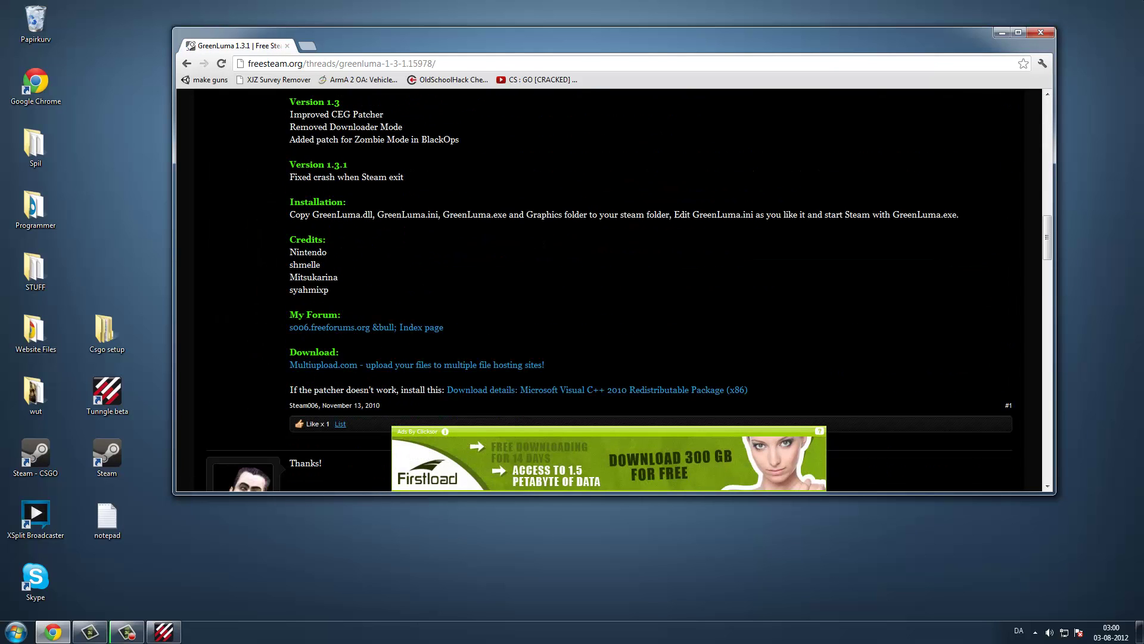
scroll(328, 364, "up", 1)
scroll(328, 364, "down", 1)
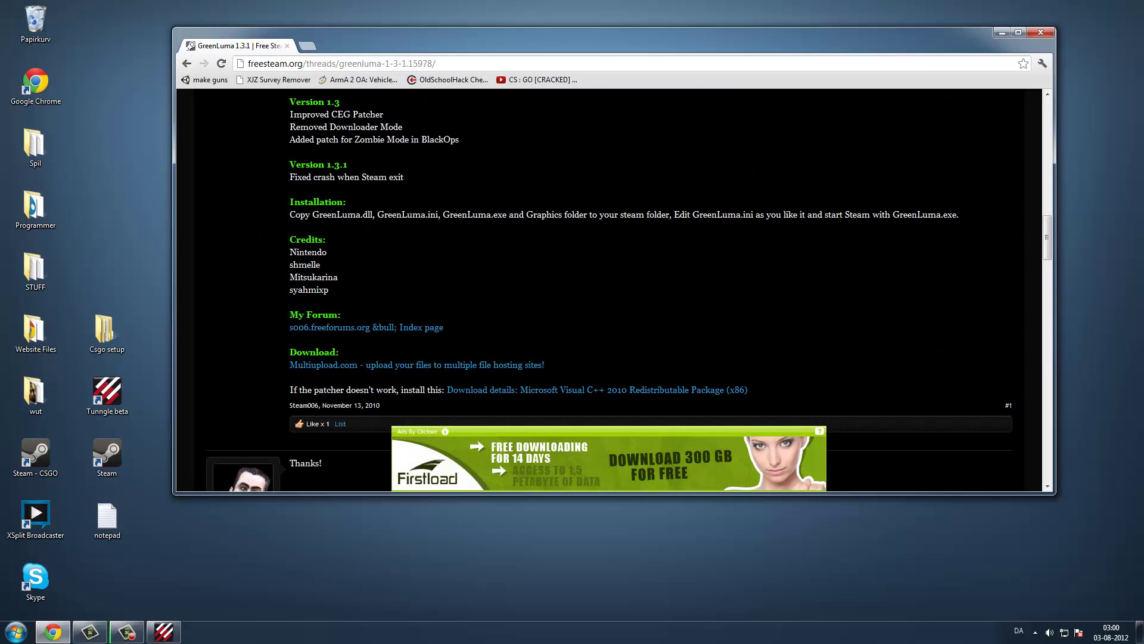
Step: Follow the Multiupload link and try to download GreenLuma-1.3.1-Steam006.rar through DepositFiles
left_click(328, 364)
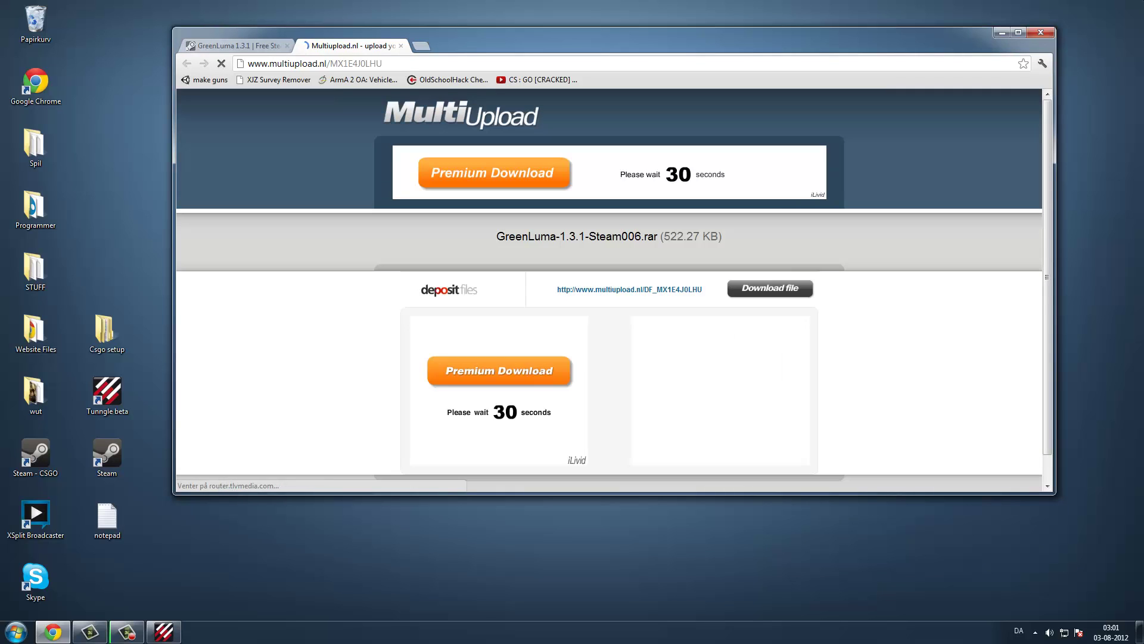
scroll(609, 290, "down", 1)
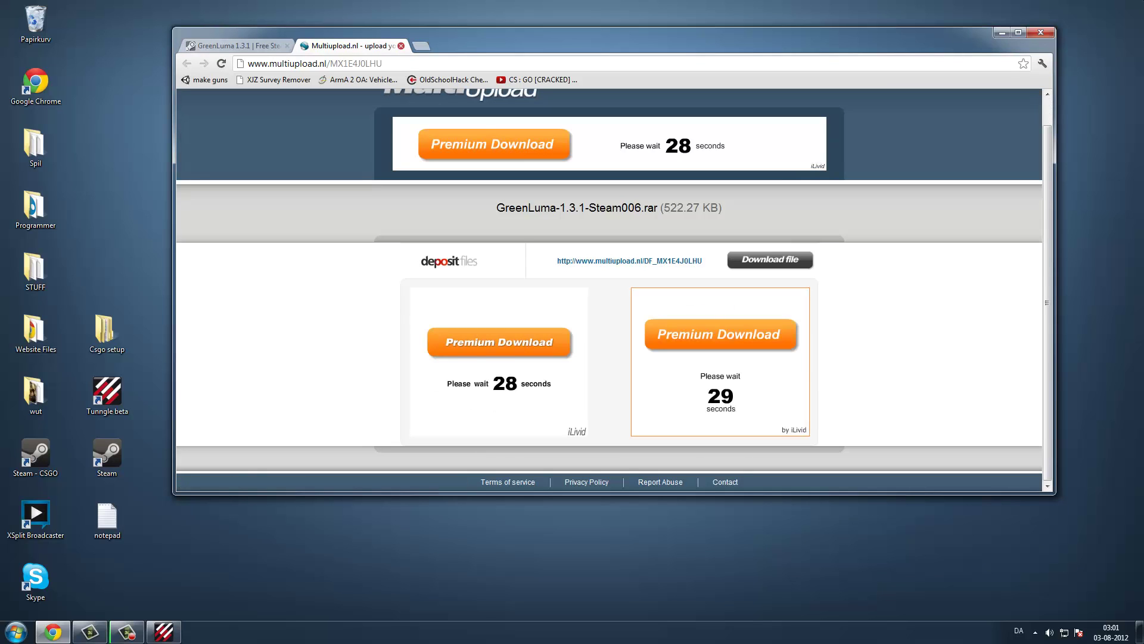
left_click(769, 260)
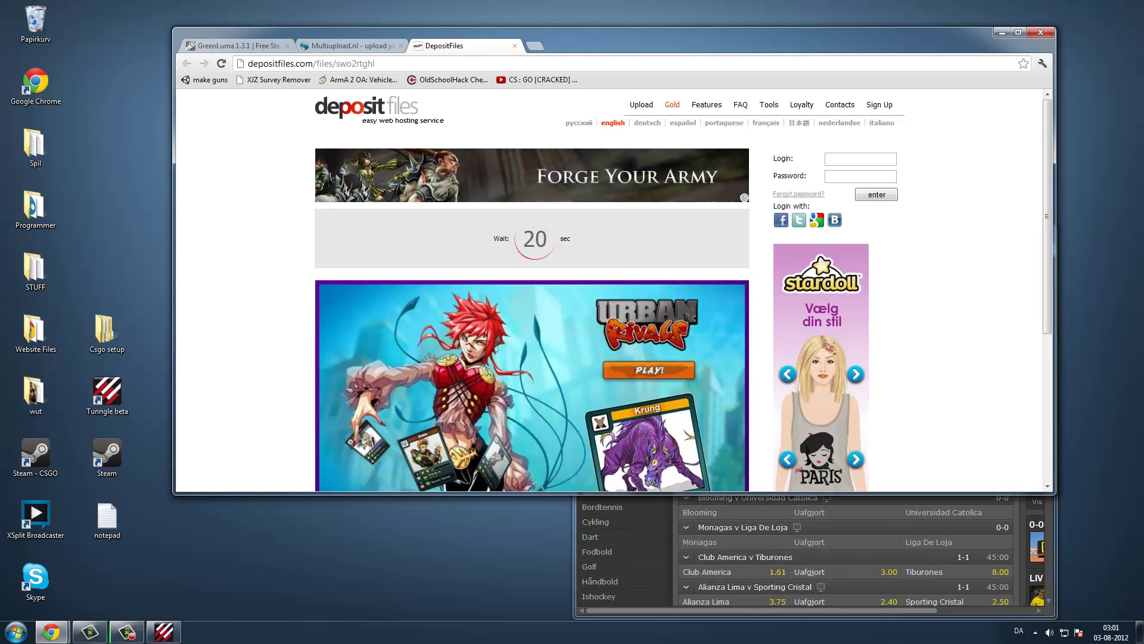
scroll(677, 409, "down", 3)
scroll(677, 408, "up", 2)
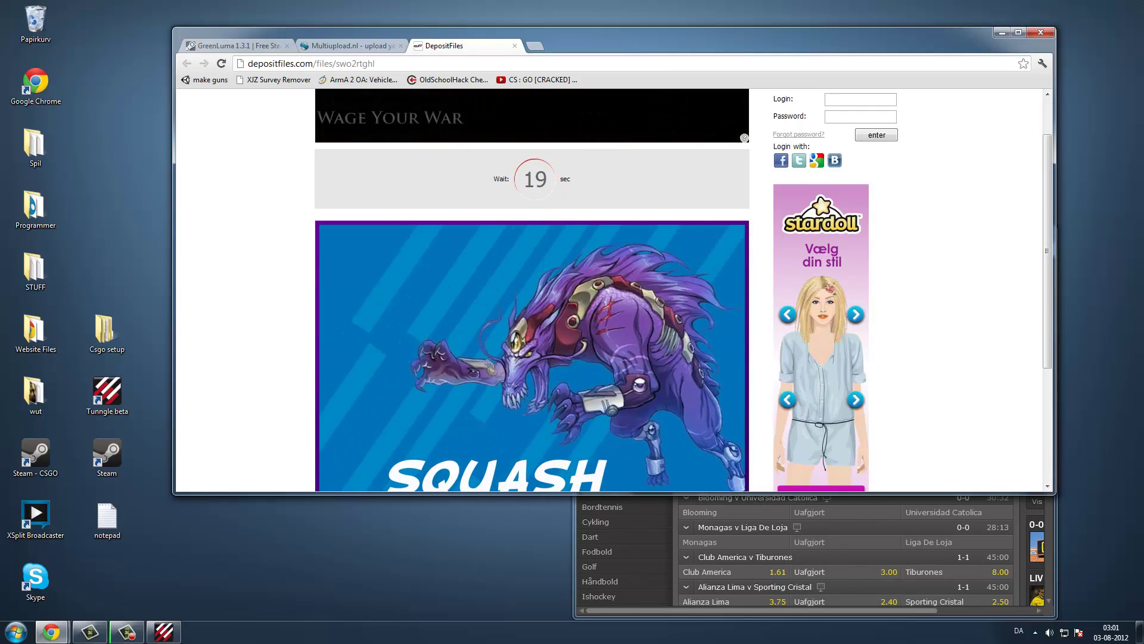
Step: Close the Multiupload page, the bet365 pop-up window and the DepositFiles page, and return to the Google results for greenluma
key("ctrl+shift+Tab")
key("ctrl+w")
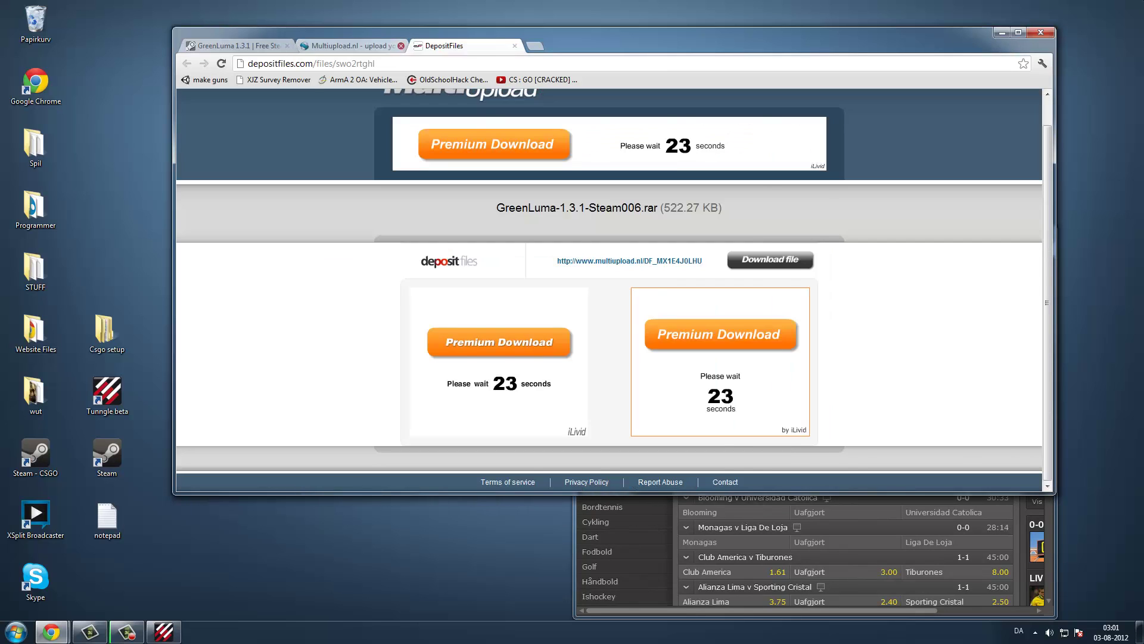
scroll(614, 292, "down", 1)
scroll(614, 292, "up", 1)
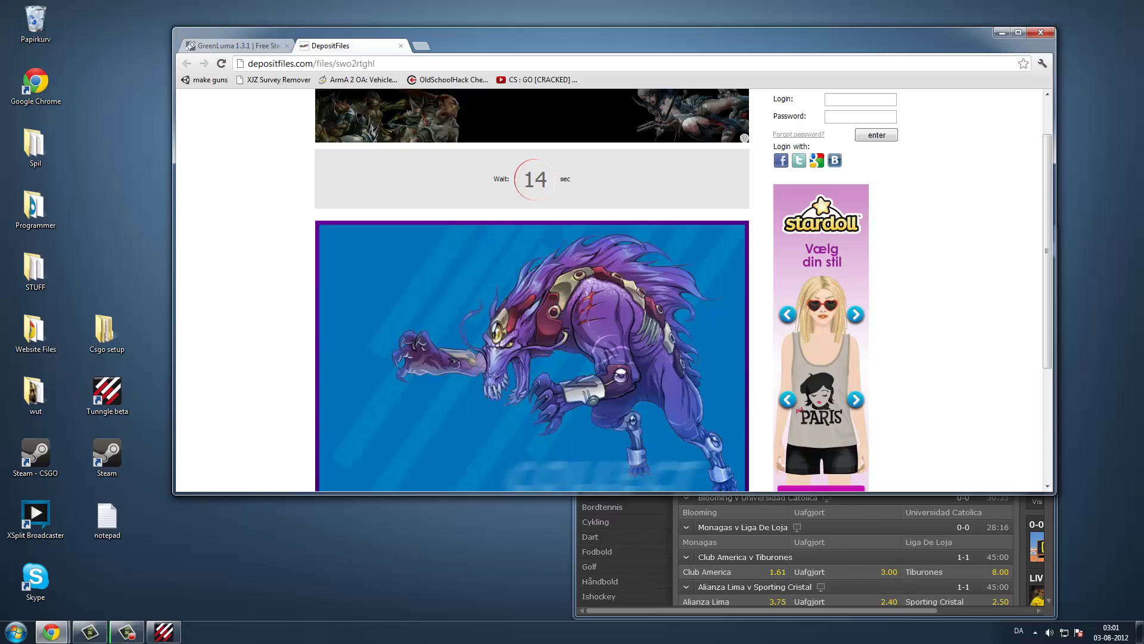
key("alt+Tab")
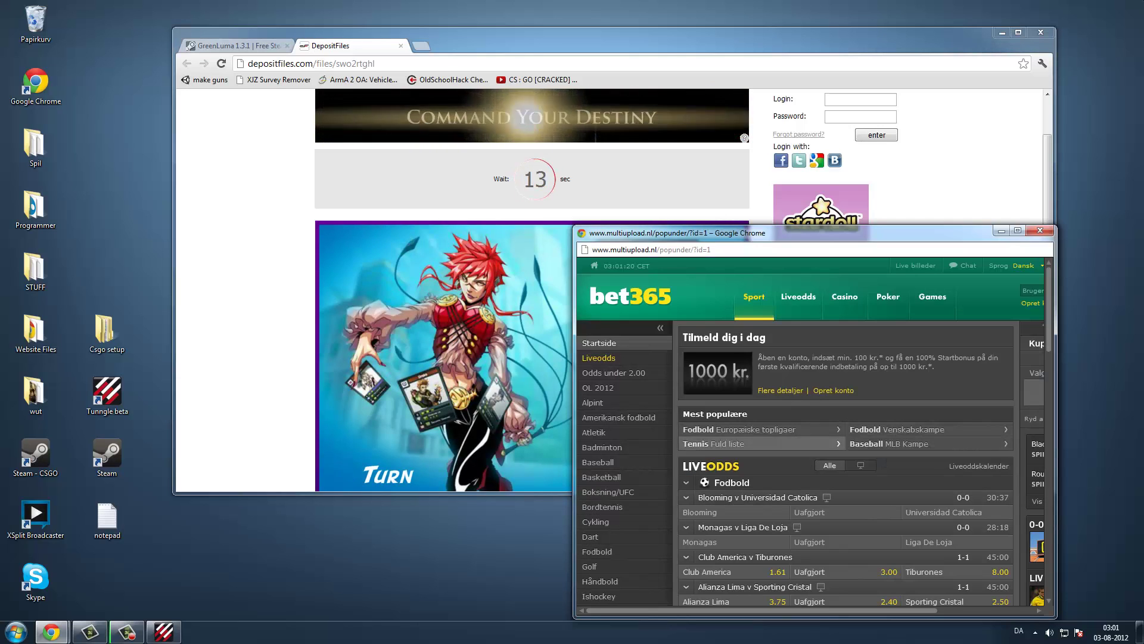
key("ctrl+w")
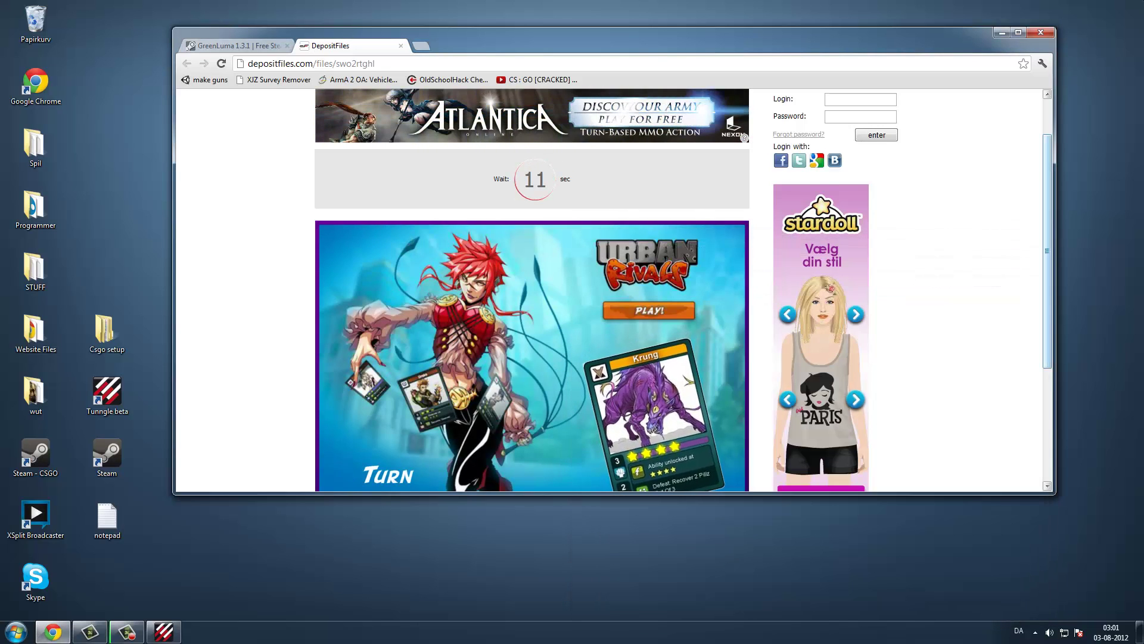
scroll(684, 290, "up", 1)
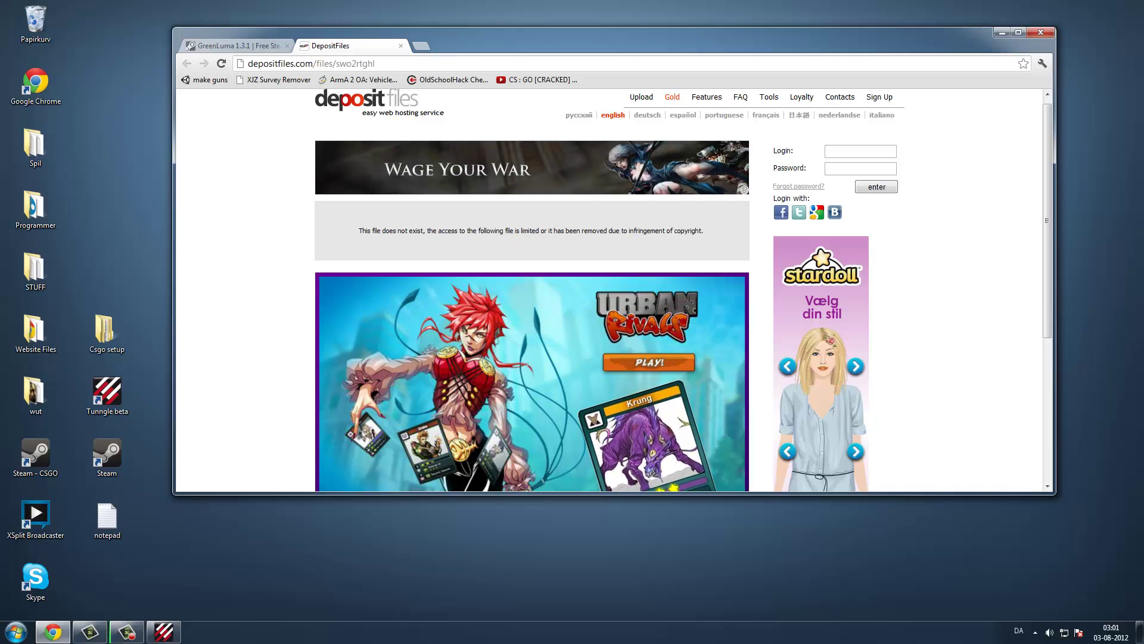
key("ctrl+w")
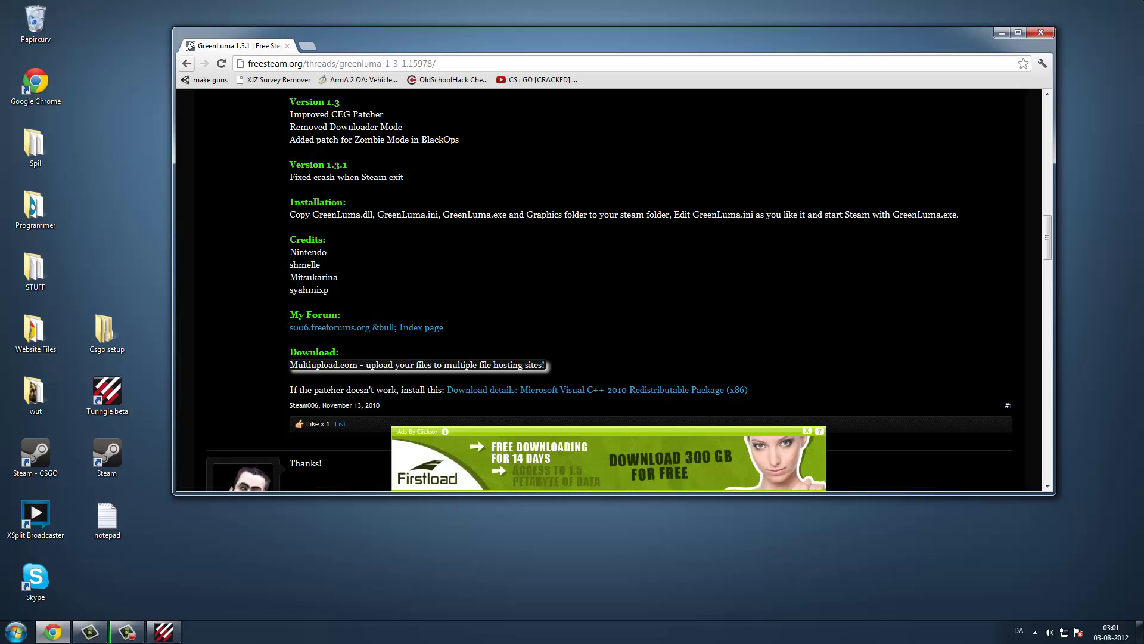
key("alt+Left")
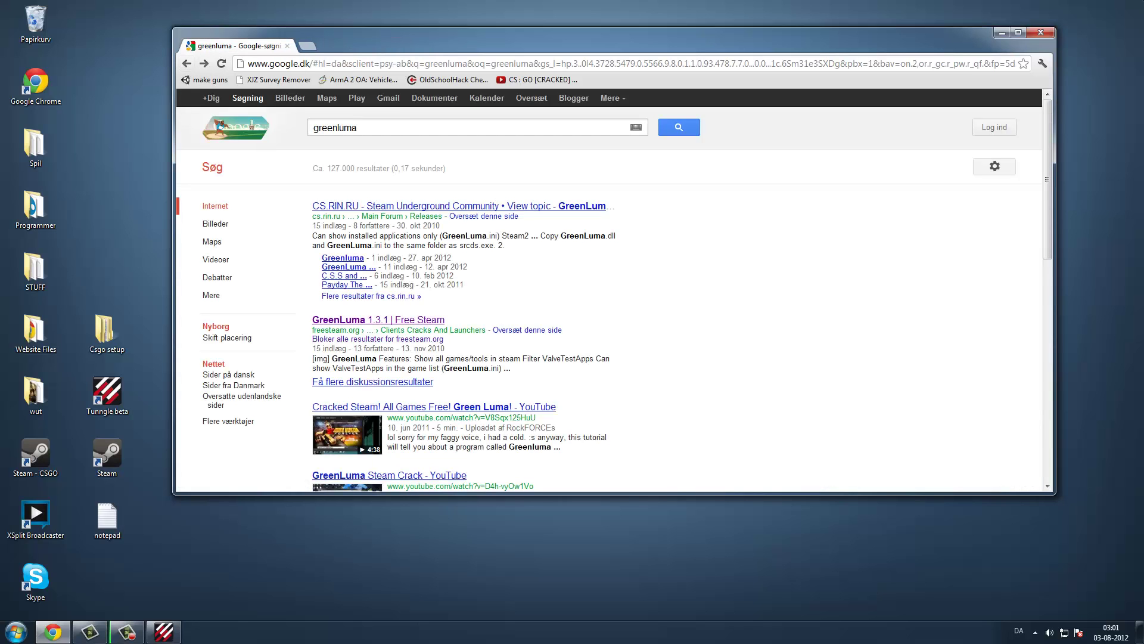
Step: Download GreenLuma-2.4.3-Steam006.rar from the CS.RIN.RU topic and open it in WinRAR, dismissing the licence purchase notice
left_click(462, 205)
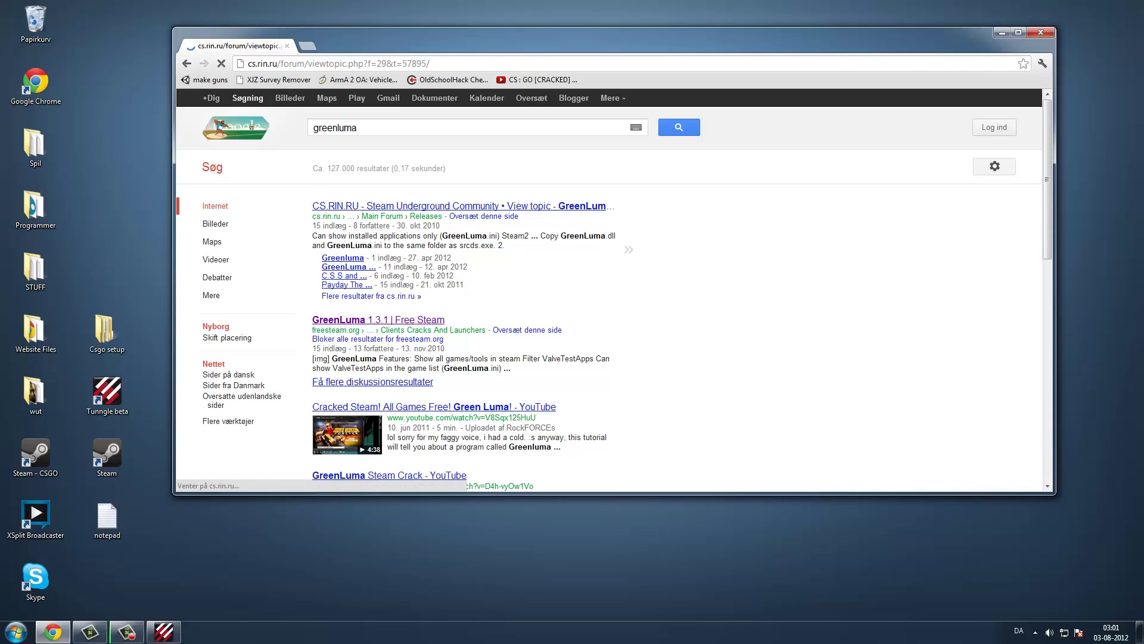
scroll(608, 286, "down", 20)
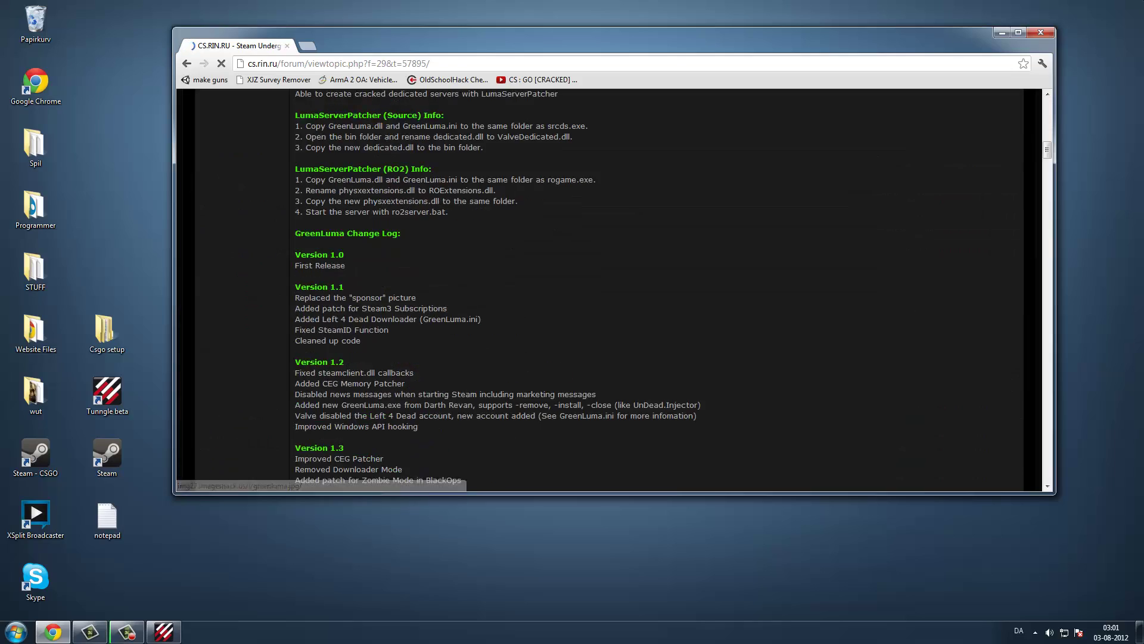
scroll(608, 286, "down", 20)
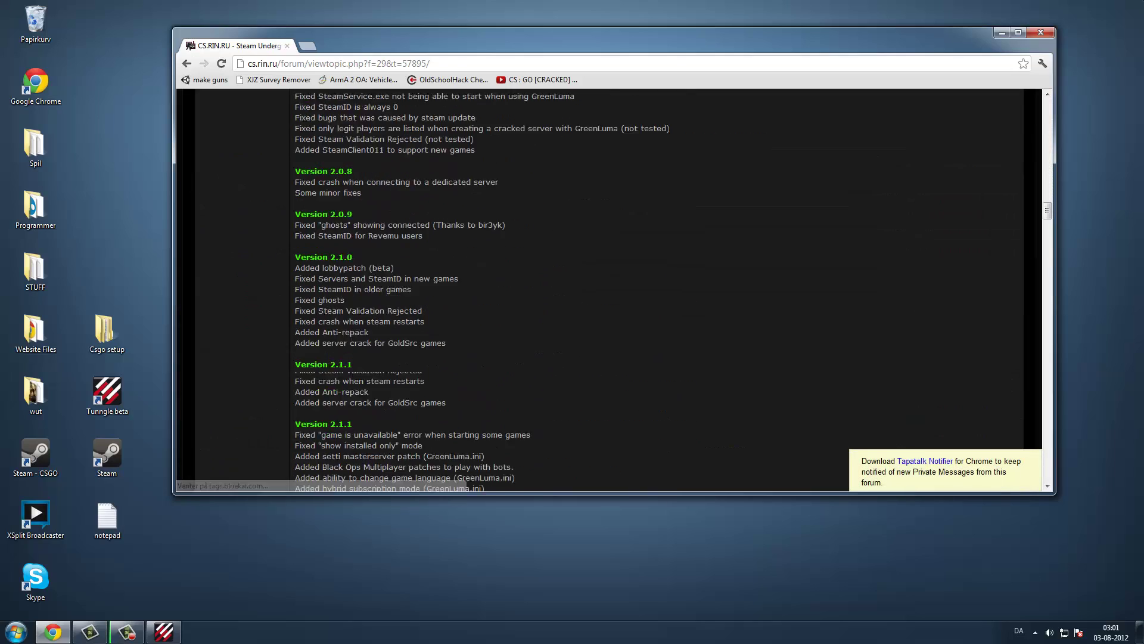
scroll(608, 286, "down", 20)
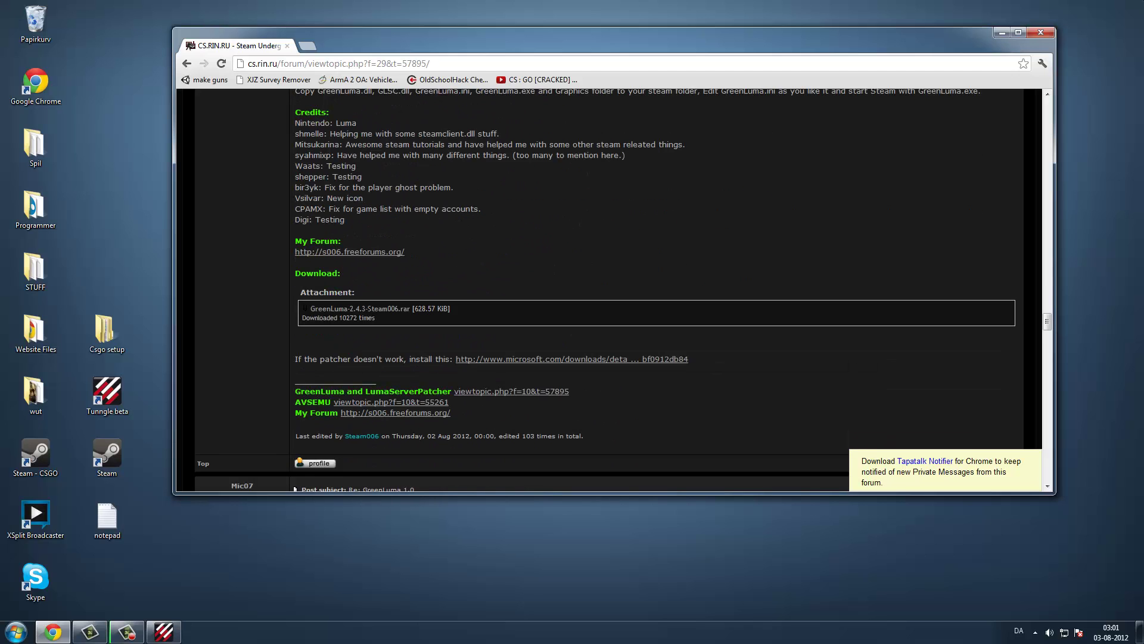
scroll(608, 286, "up", 2)
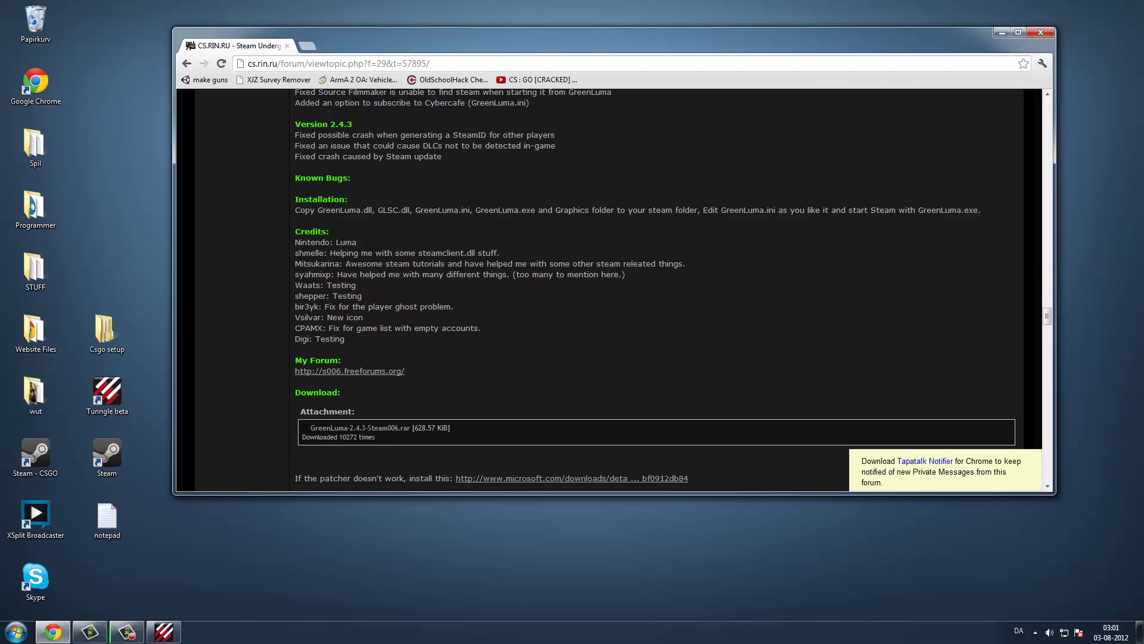
scroll(393, 343, "down", 3)
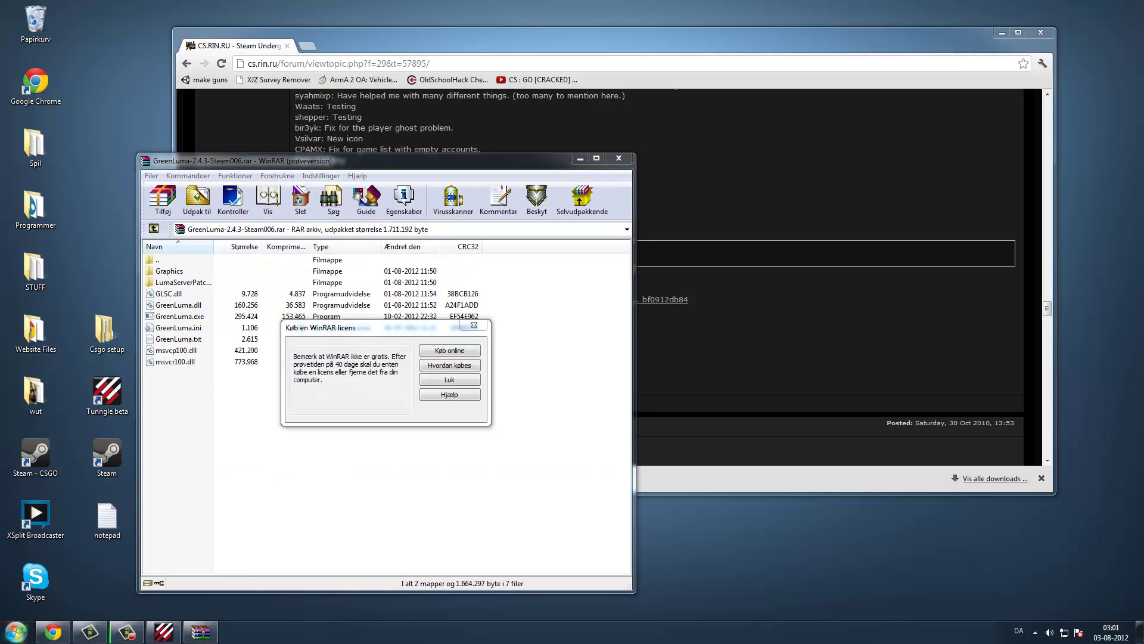
key("super")
key("Escape")
key("Escape")
Step: Open the Steam folder inside Program Files (x86) on the C: drive in Windows Explorer
key("super")
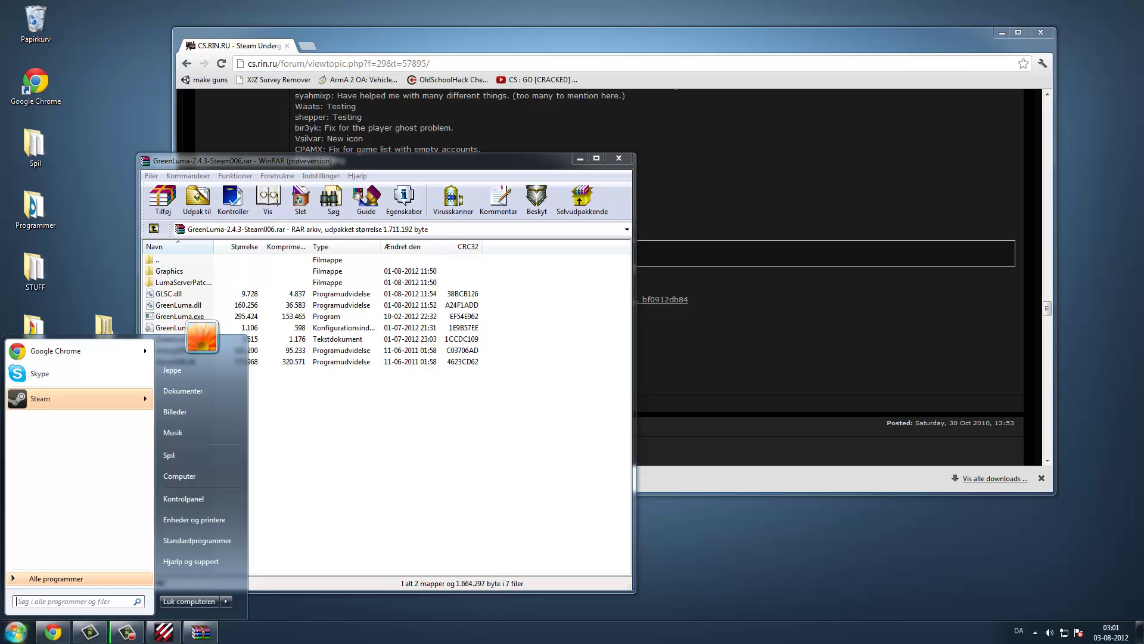
left_click(179, 476)
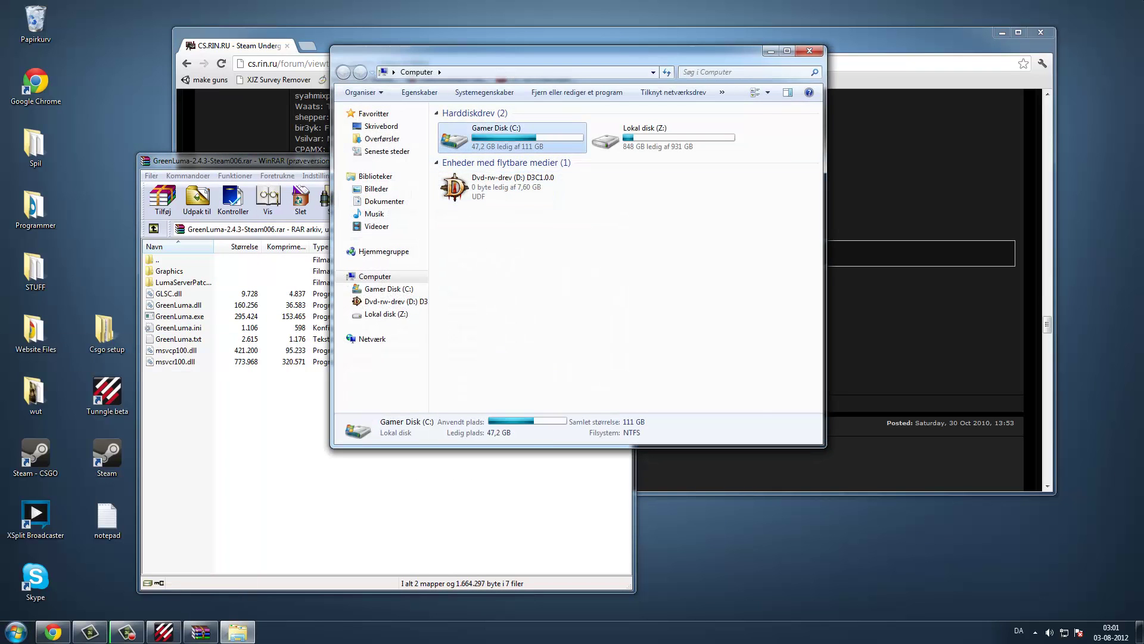
double_click(512, 138)
double_click(479, 201)
left_click(477, 239)
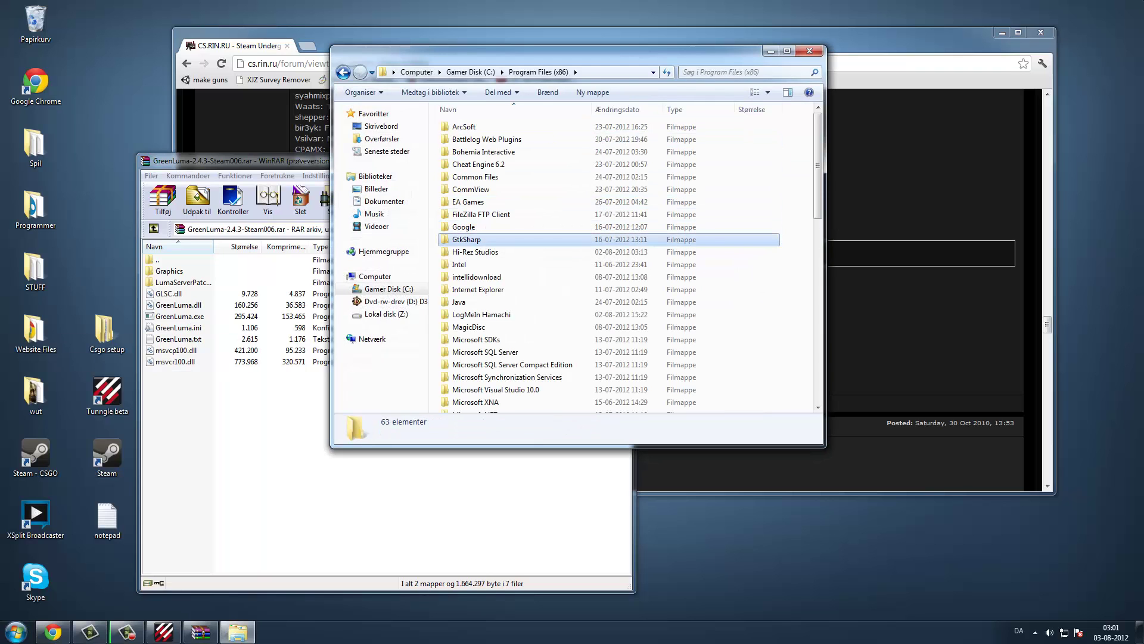
scroll(536, 330, "down", 7)
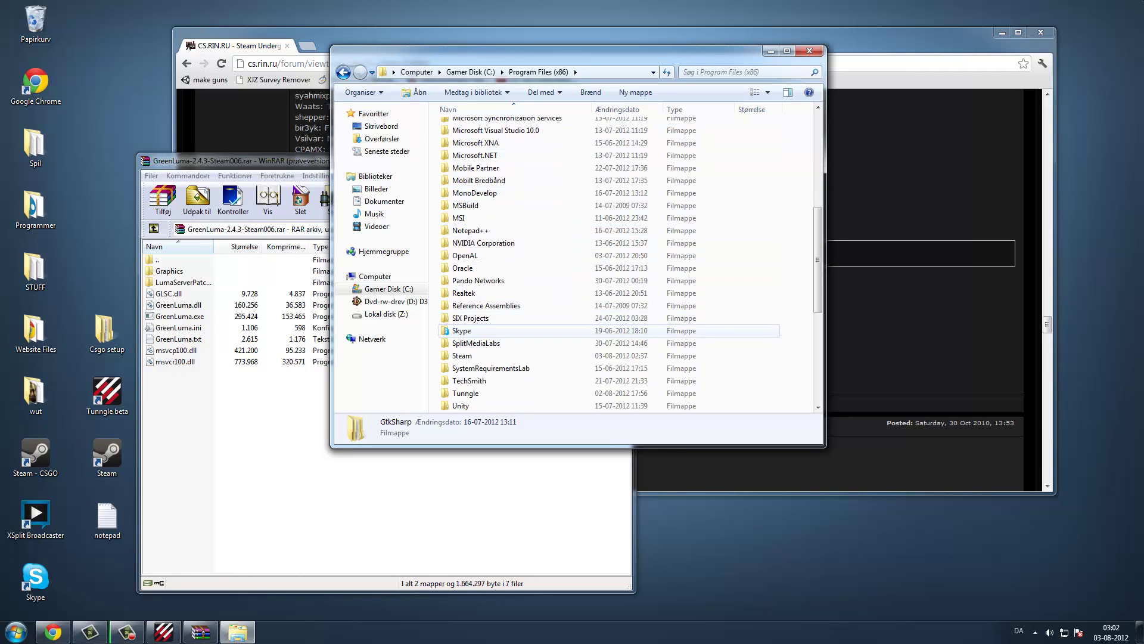
key("BackSpace")
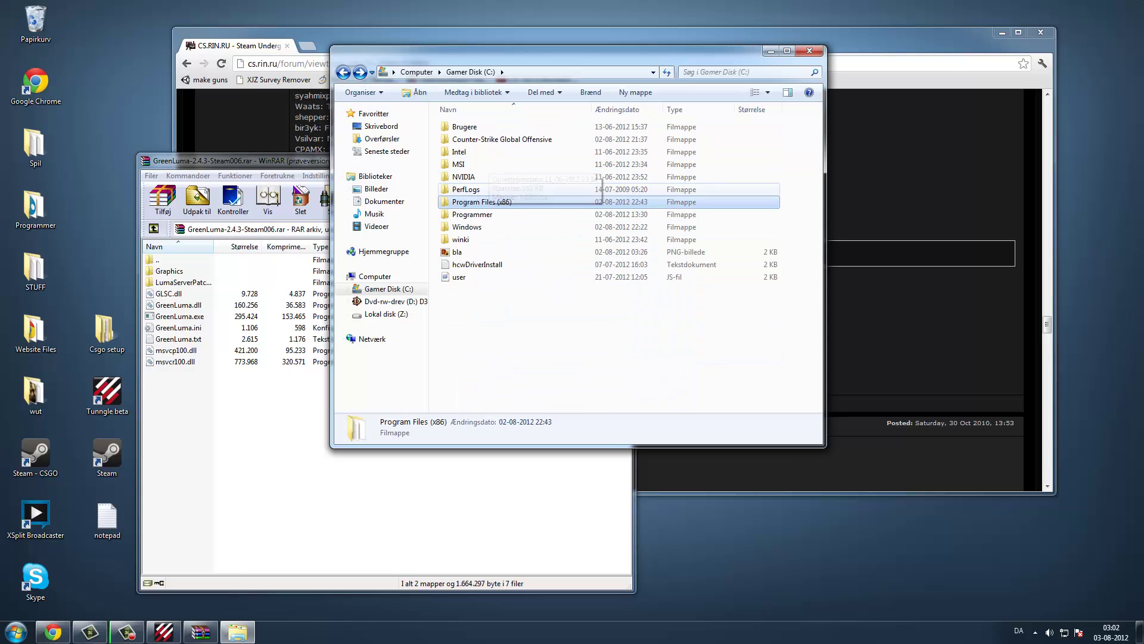
double_click(481, 202)
scroll(498, 256, "down", 7)
scroll(506, 255, "down", 2)
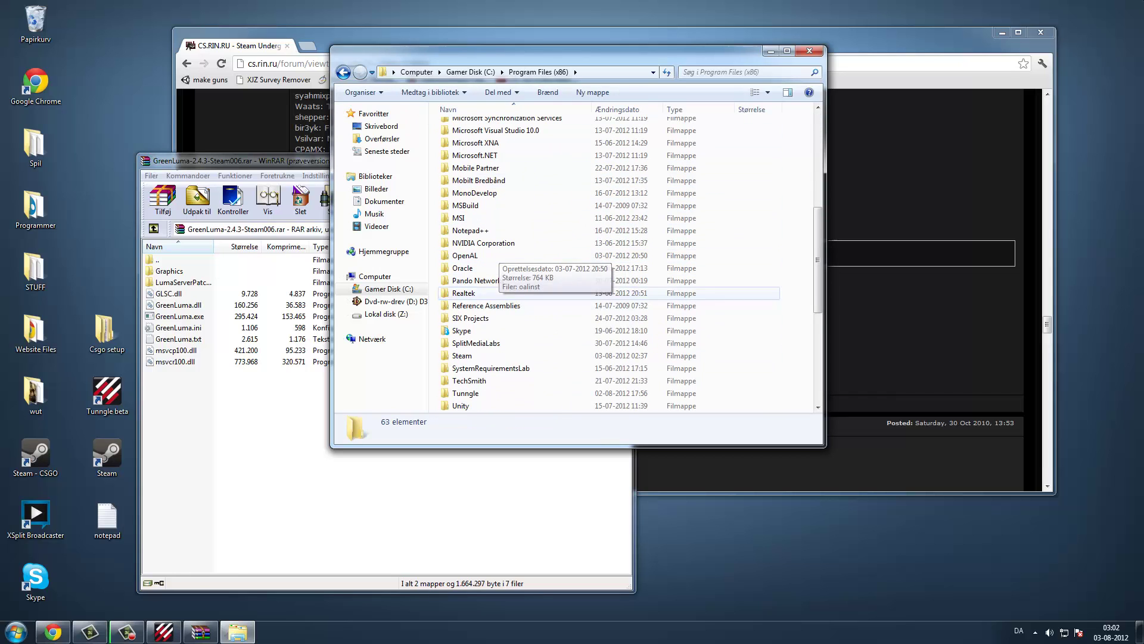
double_click(498, 355)
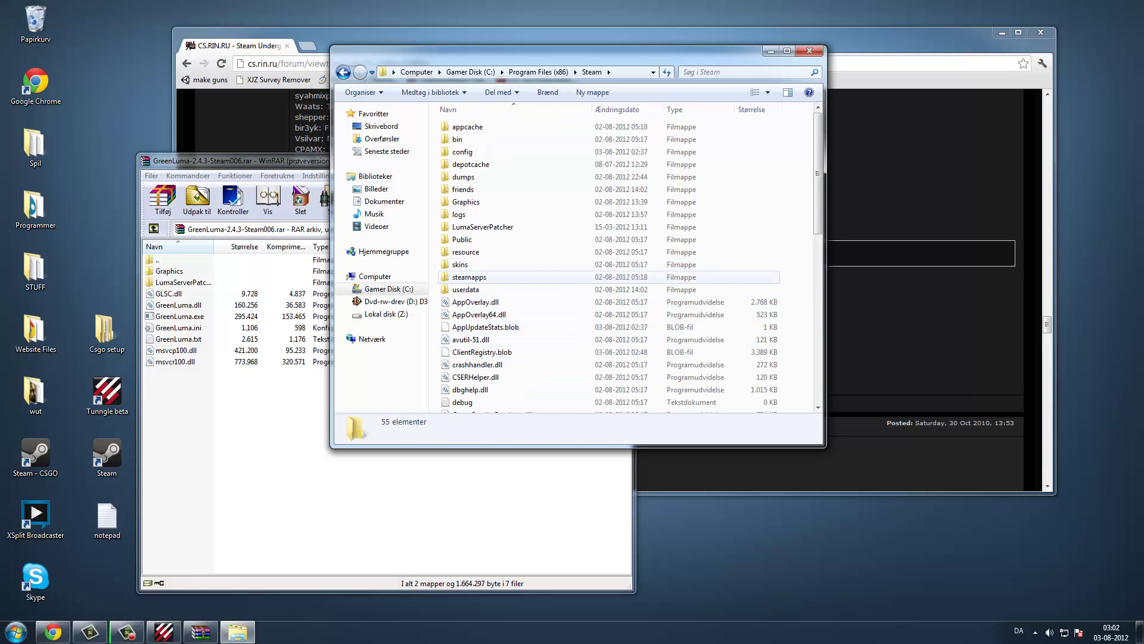
Step: Select all the files and folders in the GreenLuma archive, and close the archive window
left_click_drag(200, 406, 168, 268)
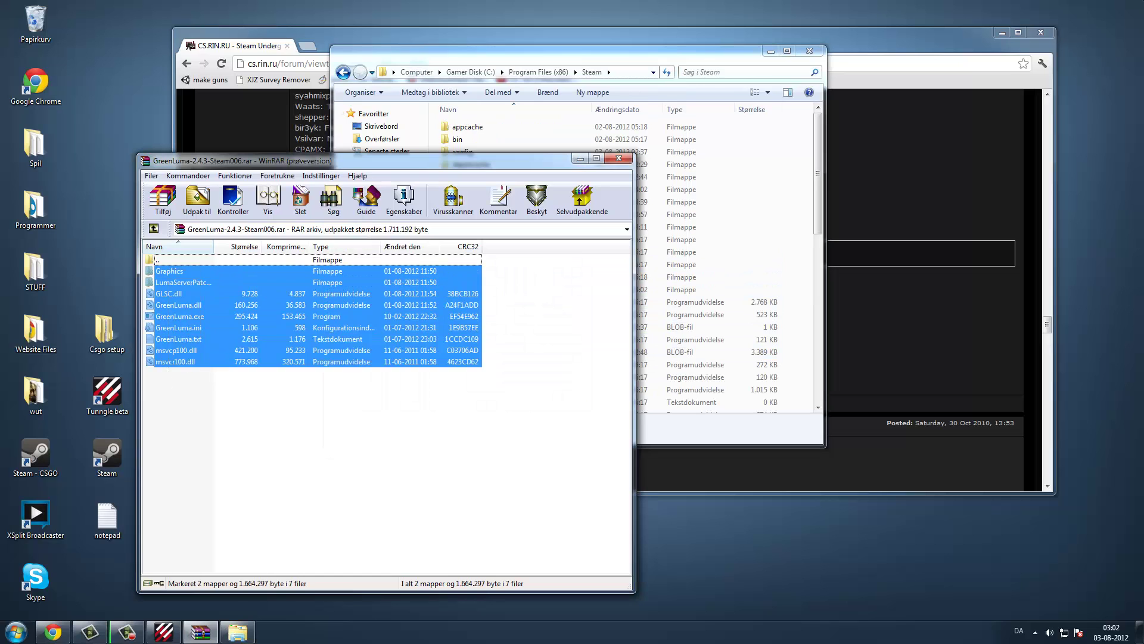
left_click(619, 158)
Step: Look over the GreenLuma files in the Steam folder, and close the folder and browser windows
left_click(511, 253)
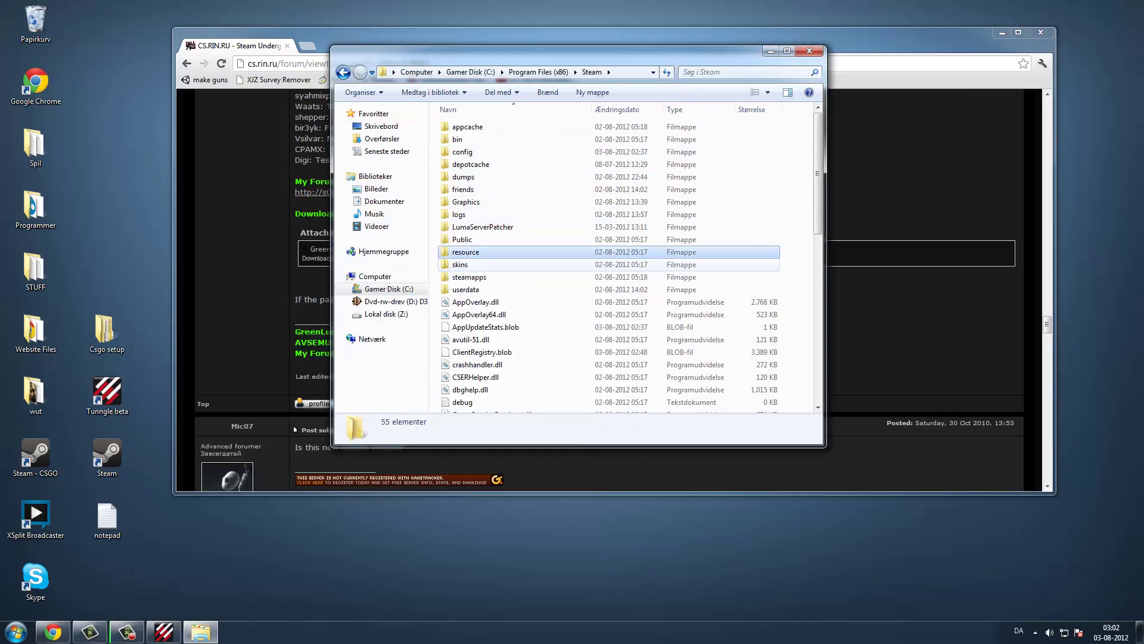
scroll(511, 277, "down", 8)
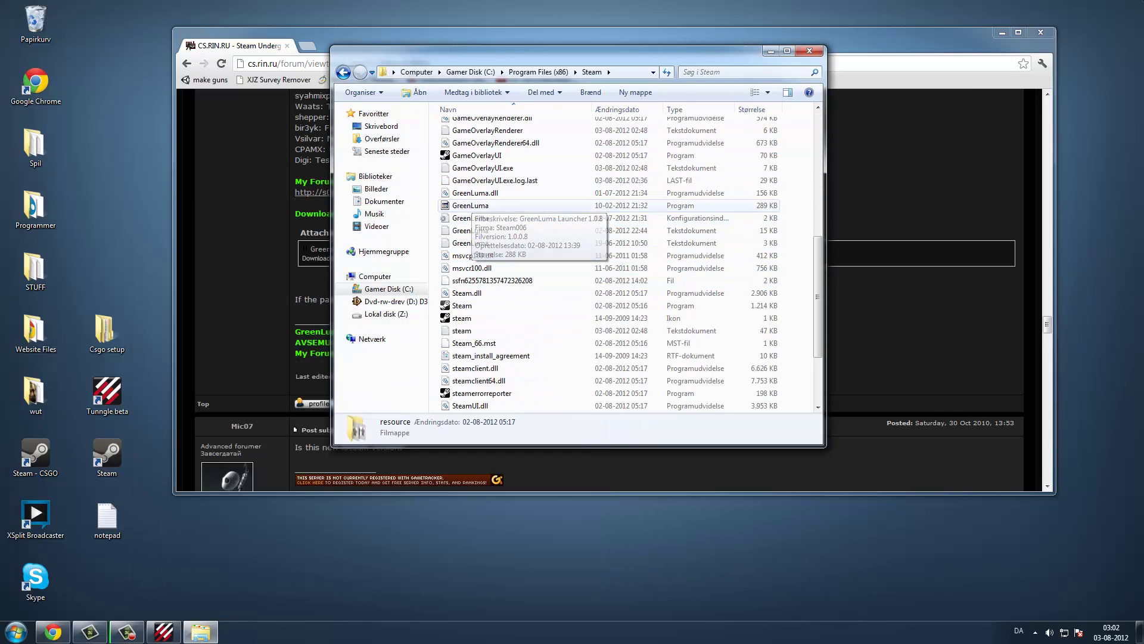
scroll(501, 291, "down", 3)
scroll(501, 291, "up", 3)
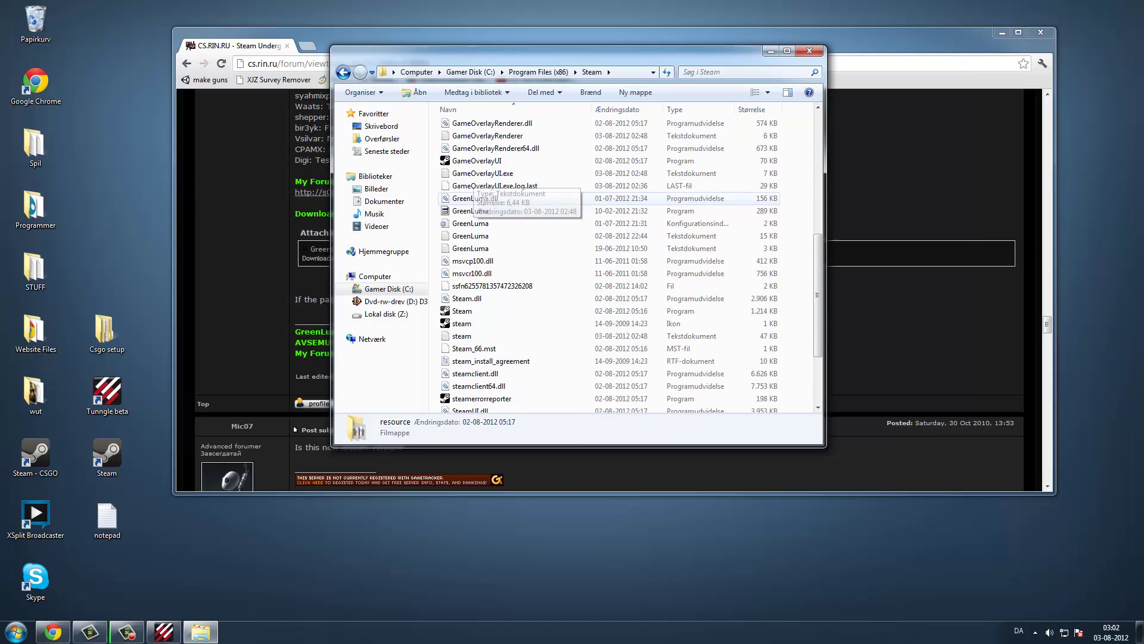
left_click(771, 51)
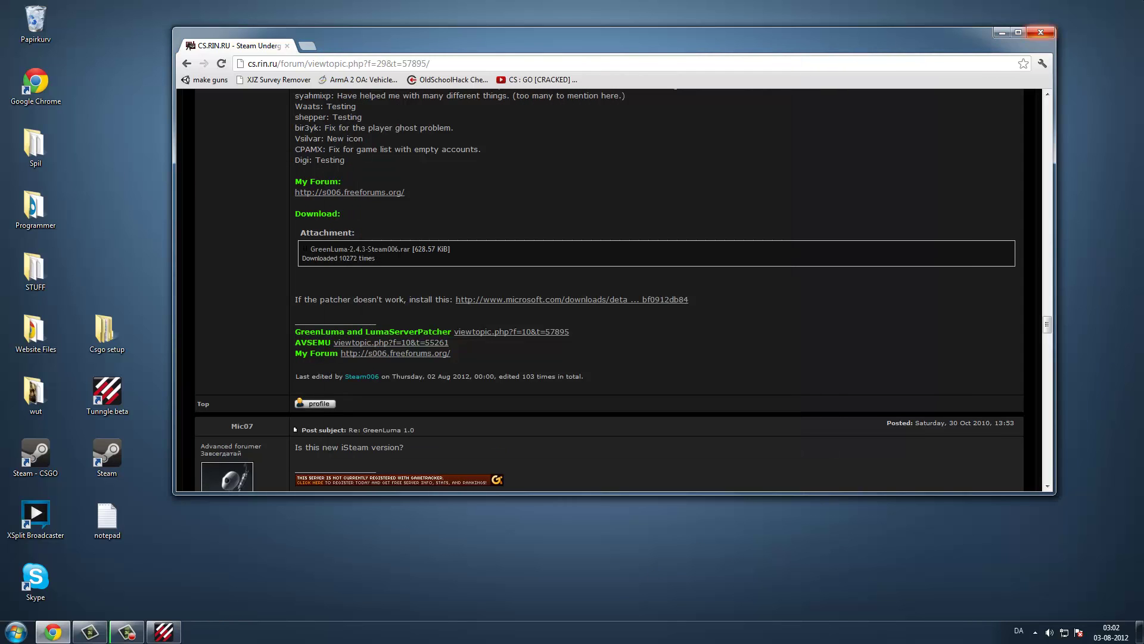
left_click(1040, 32)
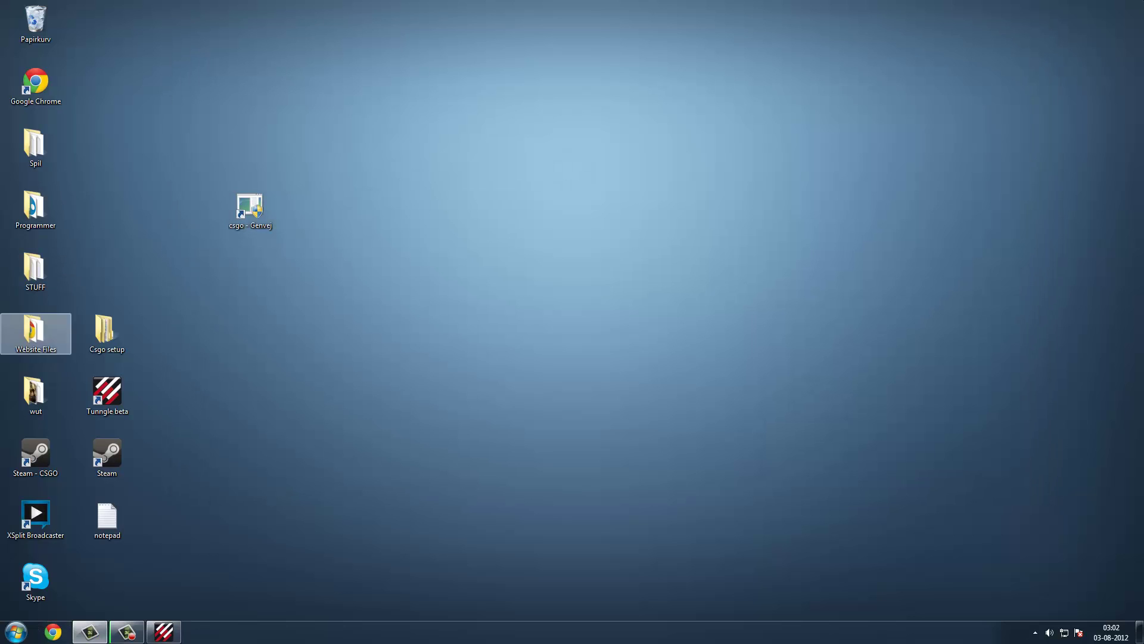
double_click(36, 208)
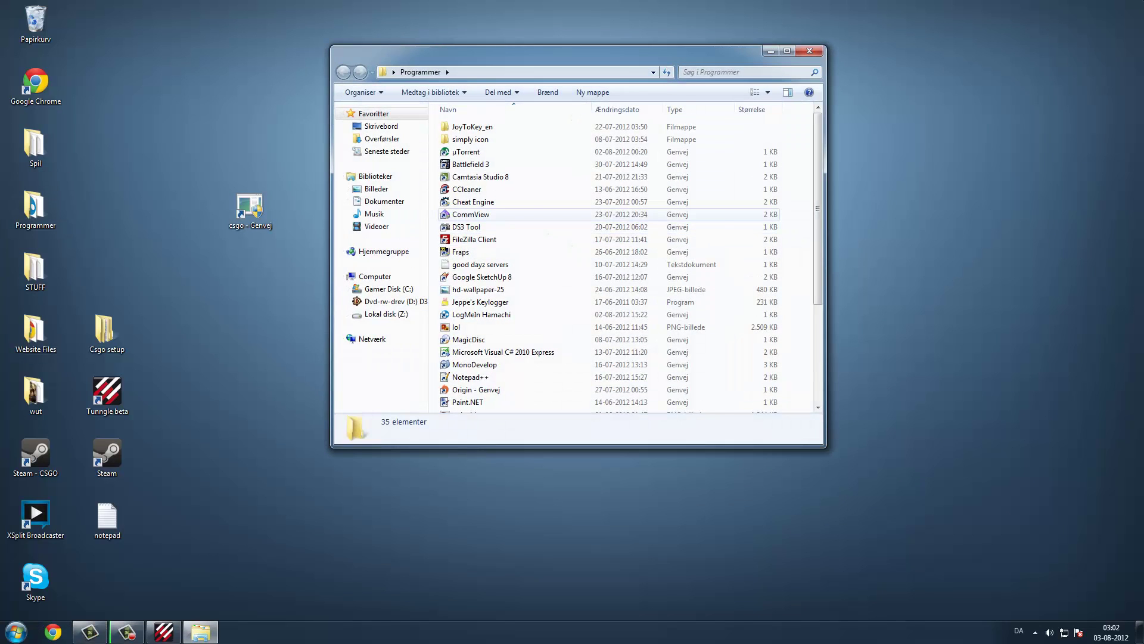
scroll(596, 248, "down", 4)
scroll(595, 243, "up", 3)
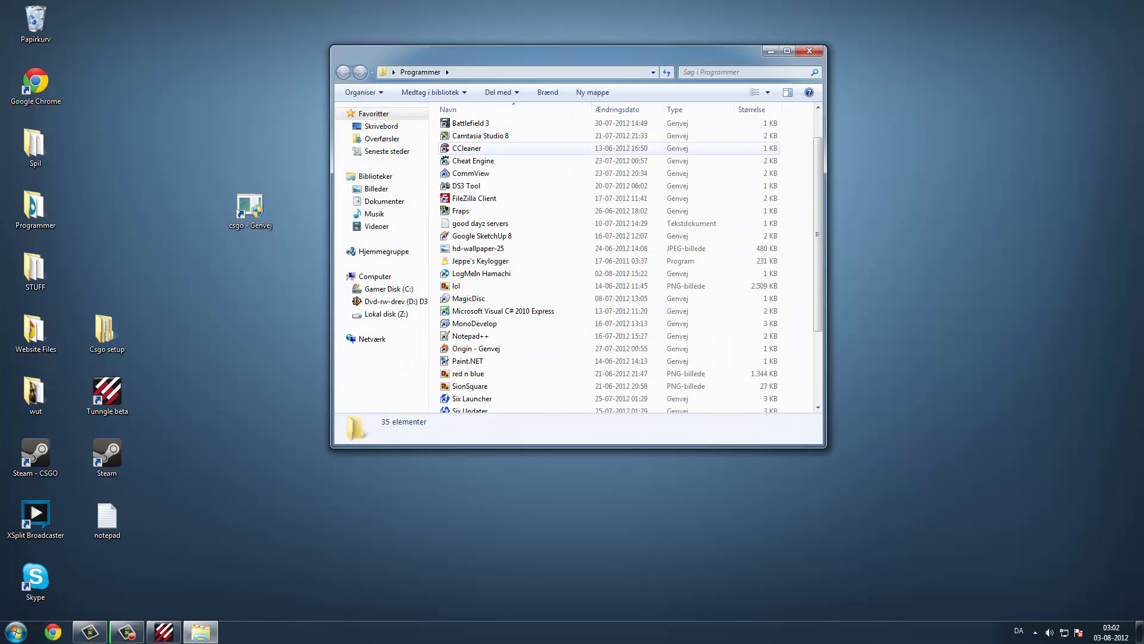
left_click(809, 51)
Step: Locate the GreenLuma program in the Steam folder under Program Files (x86) on the C: drive, and close the folder window
left_click(16, 632)
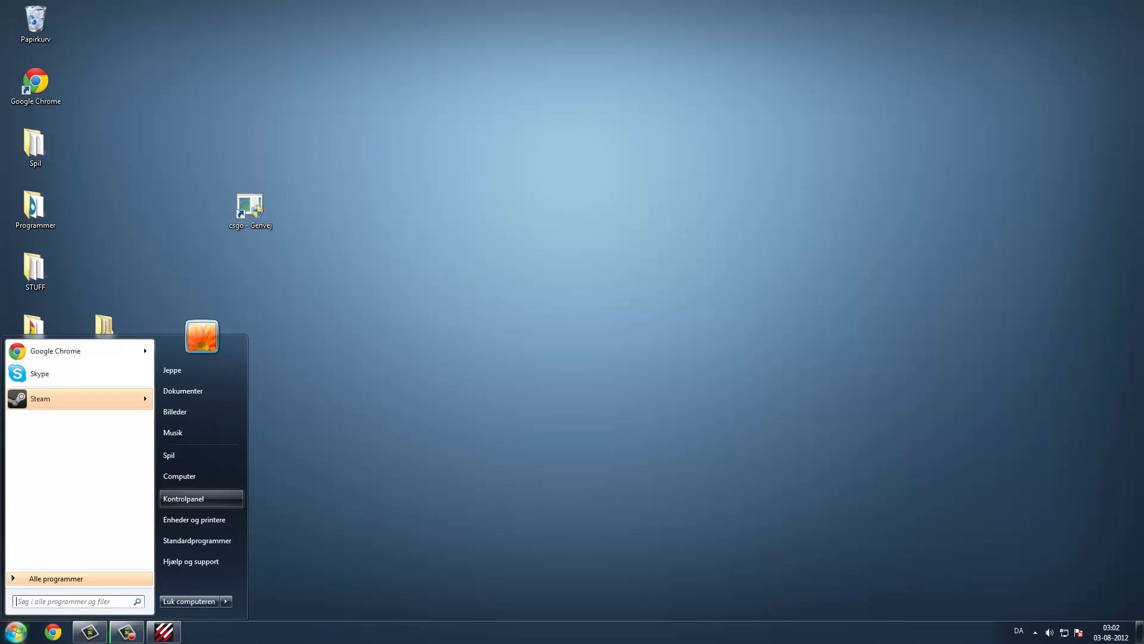
left_click(201, 476)
double_click(515, 136)
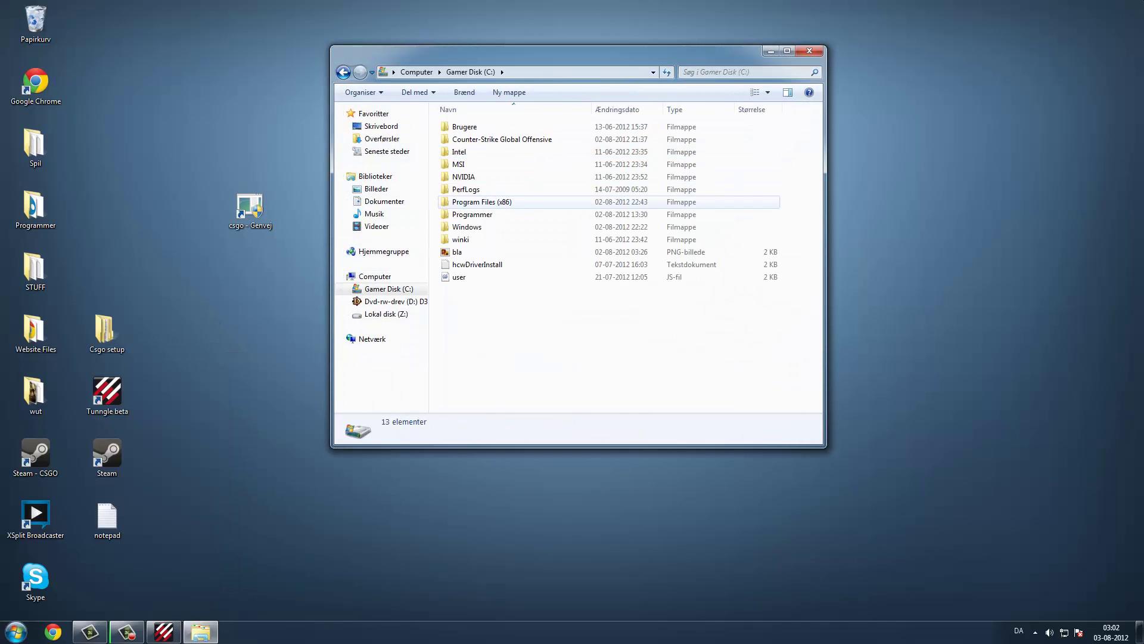
double_click(494, 202)
scroll(506, 280, "down", 2)
scroll(479, 292, "down", 5)
double_click(471, 341)
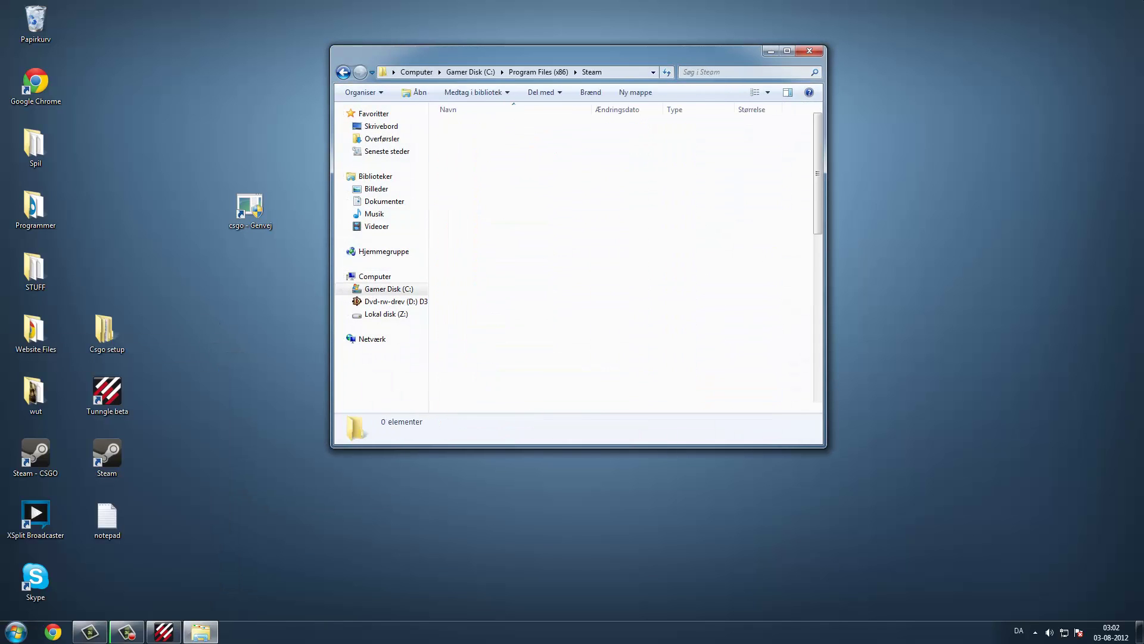
scroll(477, 315, "down", 5)
double_click(470, 318)
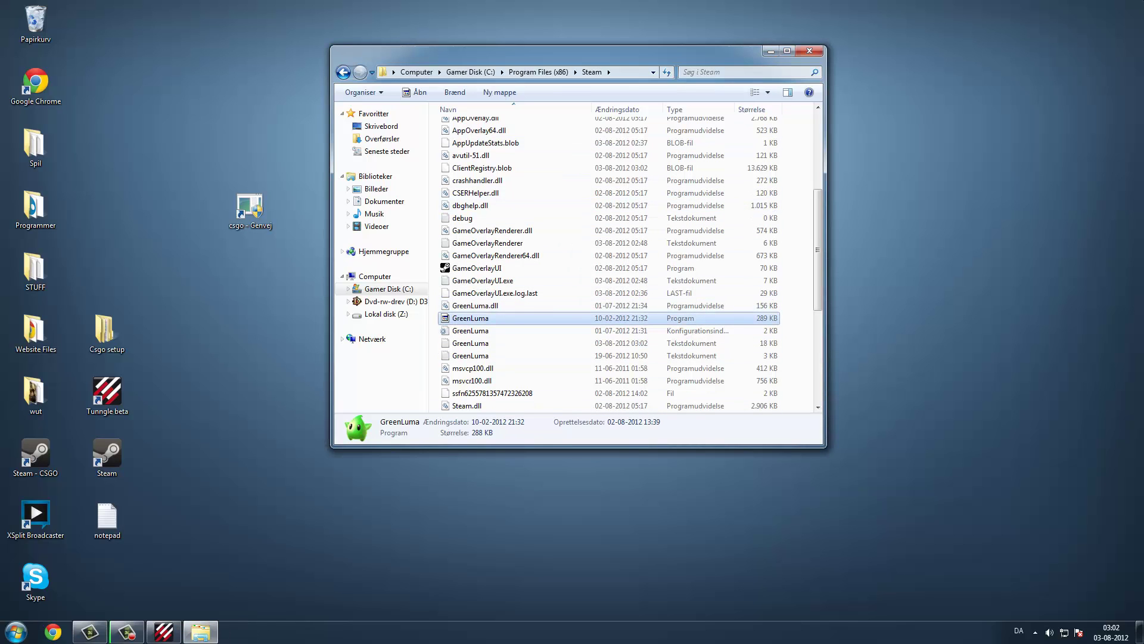
left_click(810, 51)
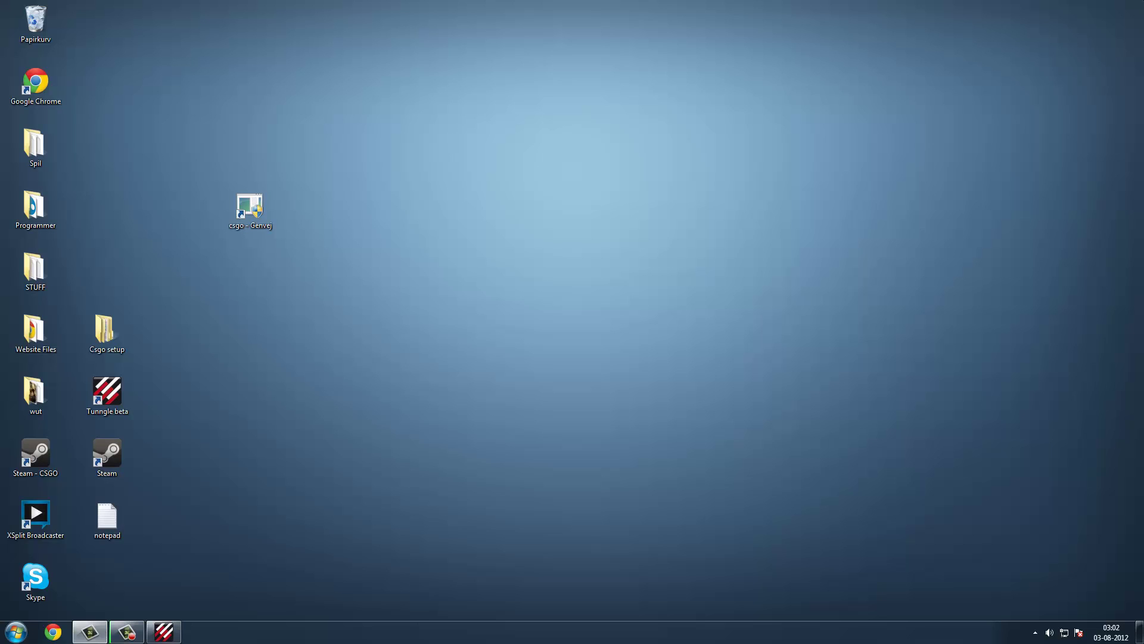
Step: Launch Steam through the Steam - CSGO desktop shortcut, and close the Friends window
left_click(36, 457)
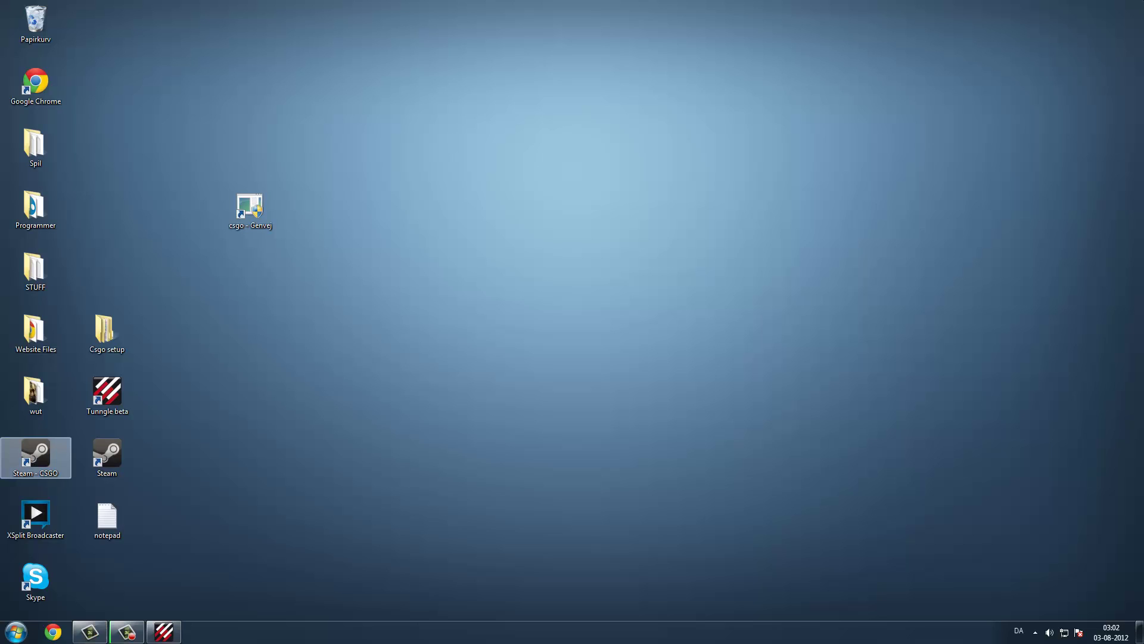
double_click(36, 456)
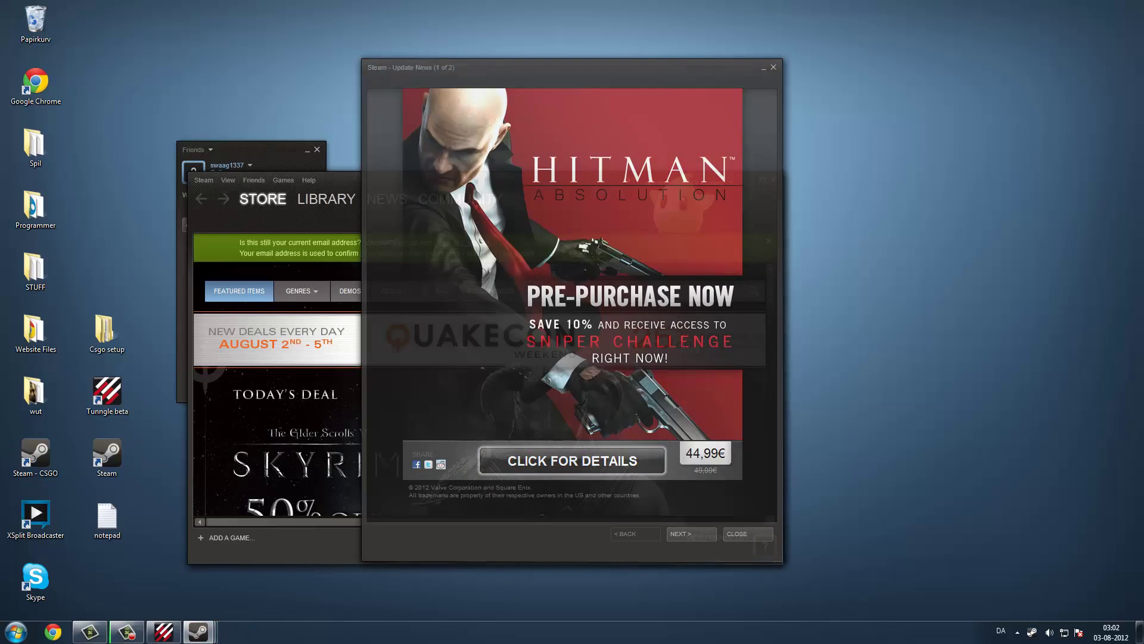
left_click_drag(465, 180, 552, 170)
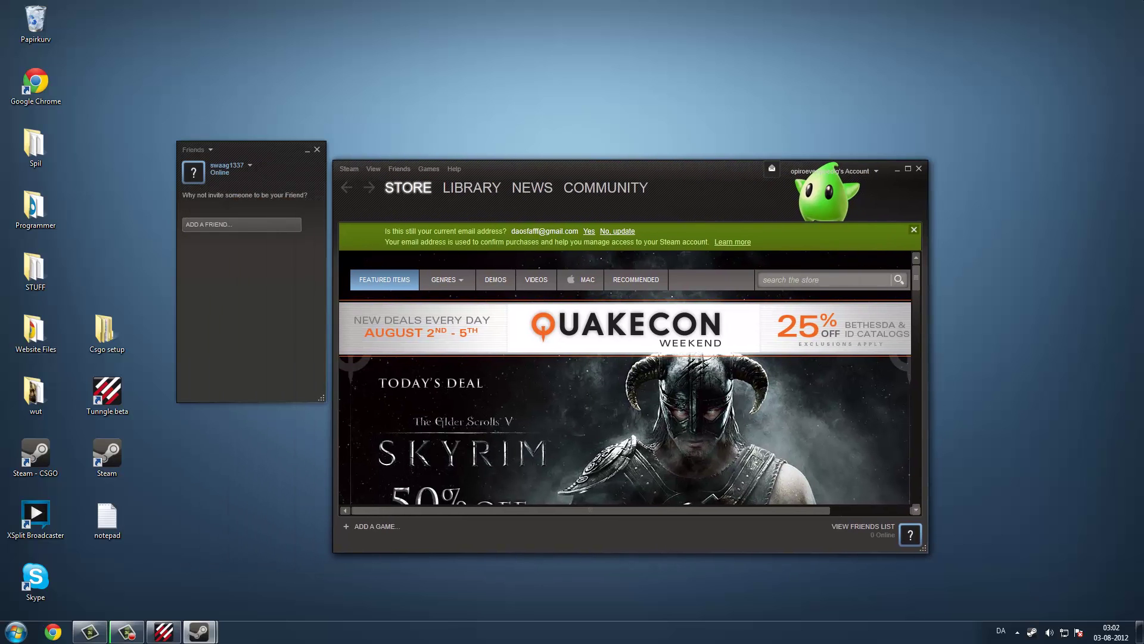
left_click(317, 149)
left_click_drag(537, 170, 536, 125)
Step: Browse for the csgo - Genvej desktop shortcut as a non-Steam game for the Steam library, and cancel both dialogs
left_click(472, 143)
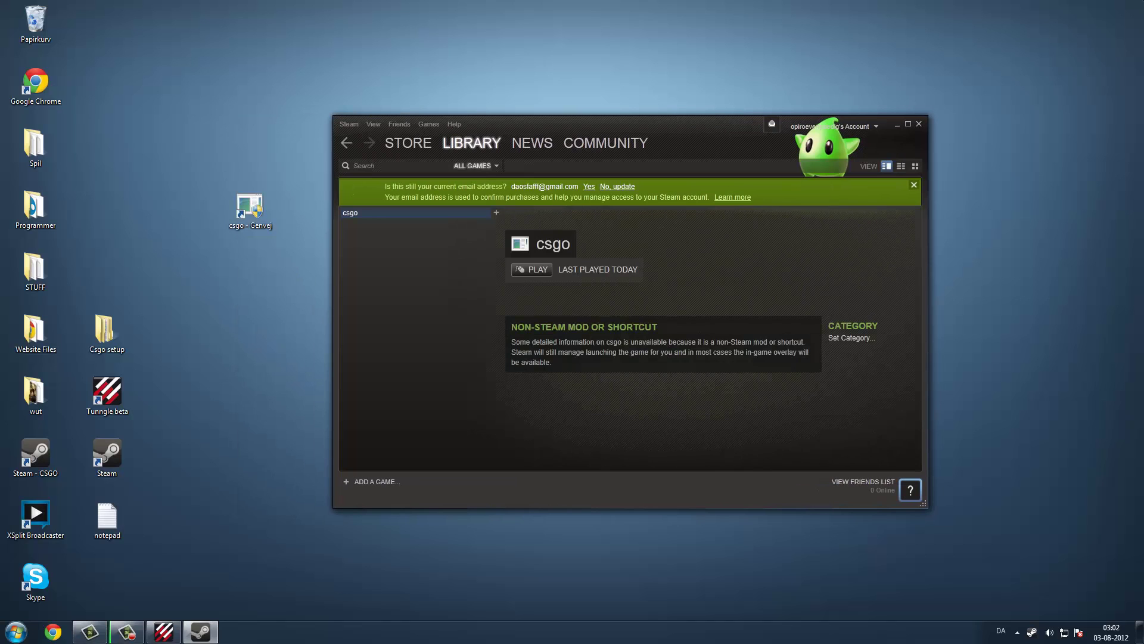
left_click(376, 481)
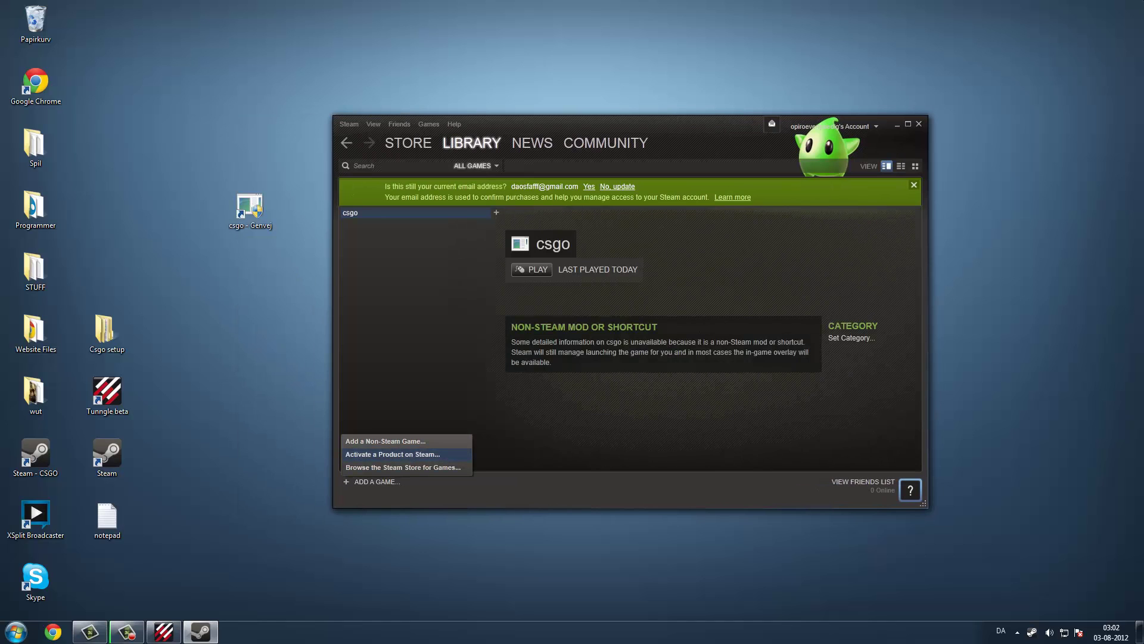
left_click(385, 441)
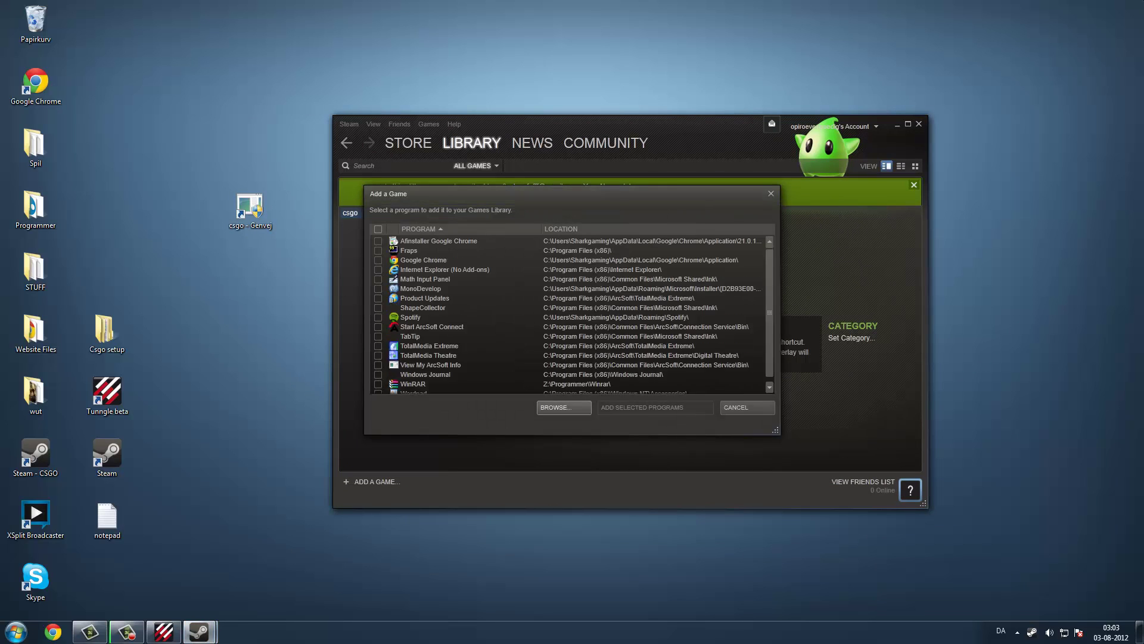
left_click(564, 407)
scroll(708, 402, "down", 2)
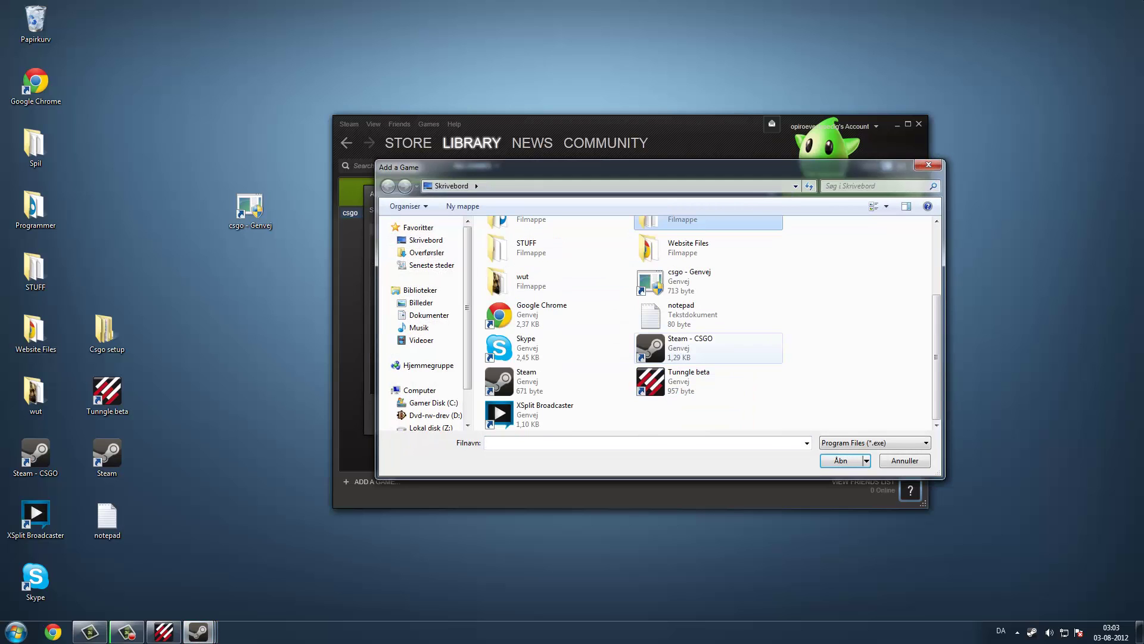
left_click(708, 281)
left_click(904, 461)
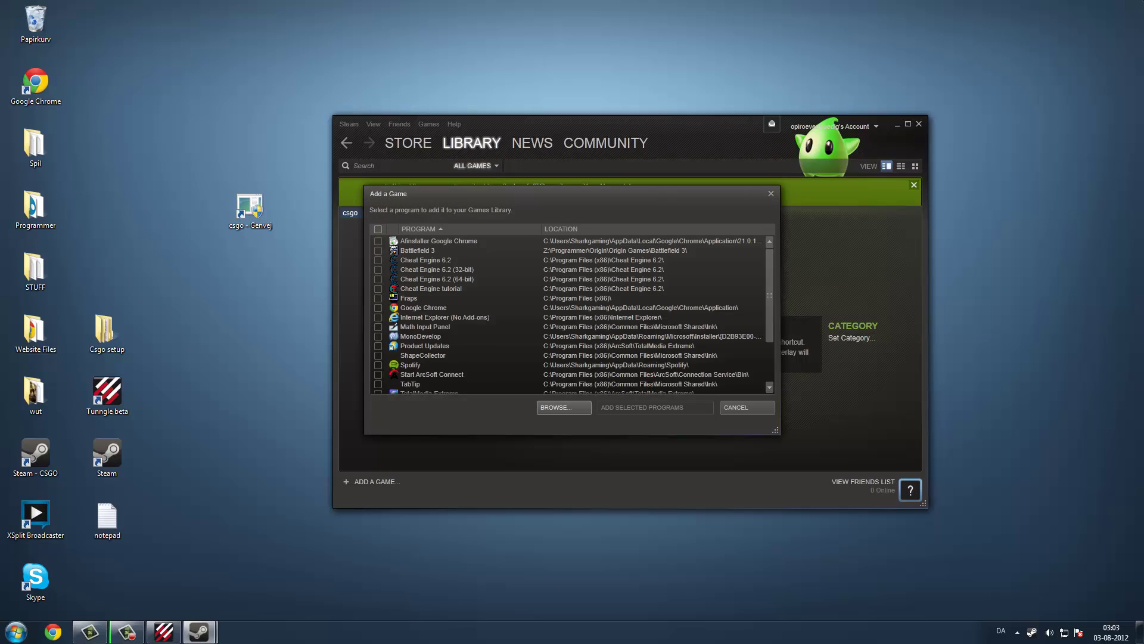
left_click(734, 407)
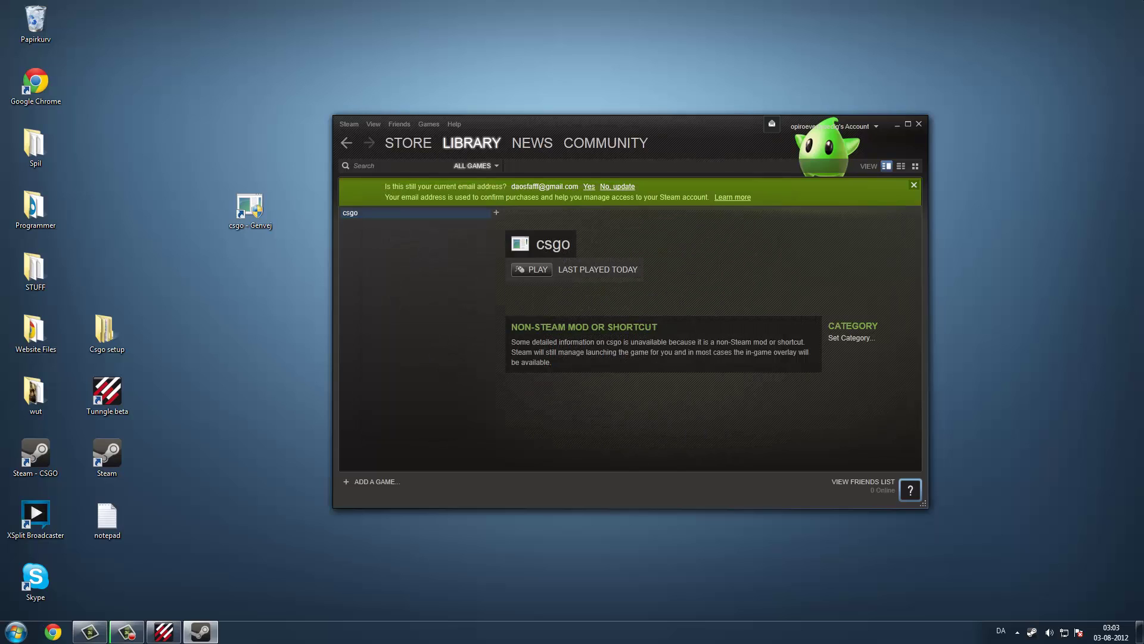
Step: Close the Steam window and open the Gamer Disk (C:) drive in Windows Explorer
mouse_move(536, 125)
left_mouse_down()
mouse_move(489, 114)
mouse_move(524, 127)
left_mouse_up()
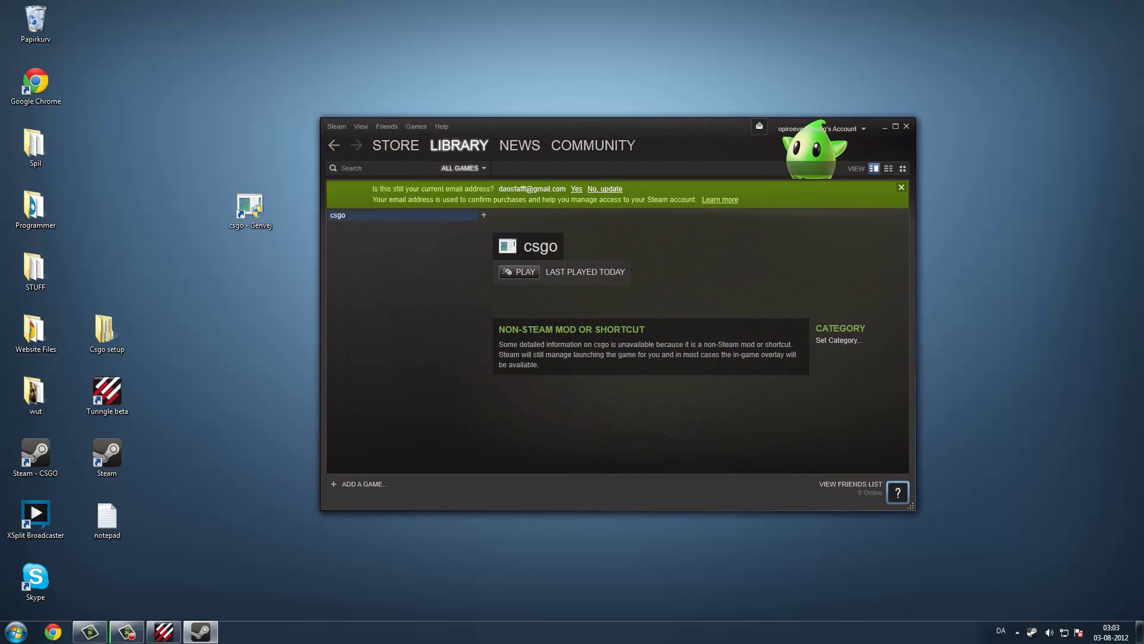
left_click(905, 126)
left_click(249, 209)
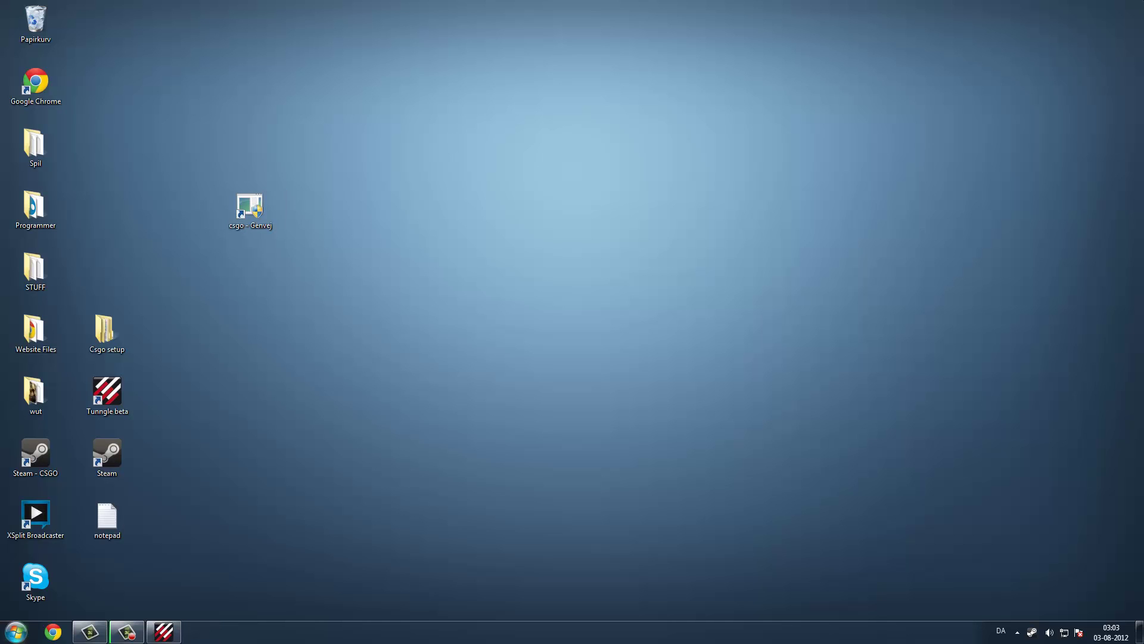
key("super")
left_click(197, 476)
double_click(511, 138)
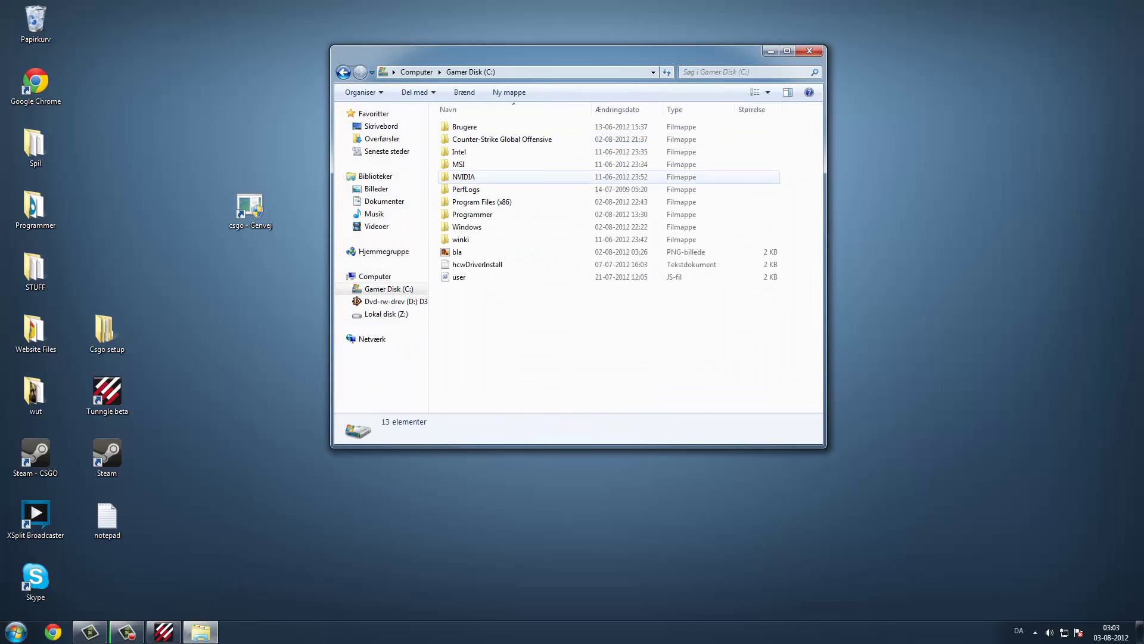
double_click(477, 201)
scroll(506, 232, "down", 7)
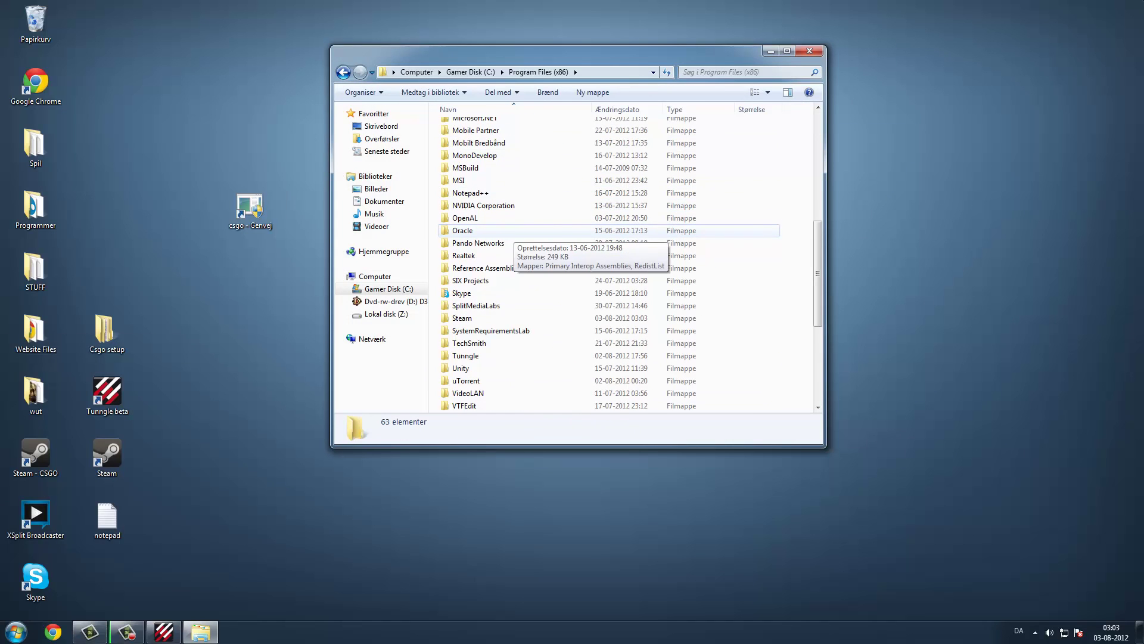
double_click(462, 318)
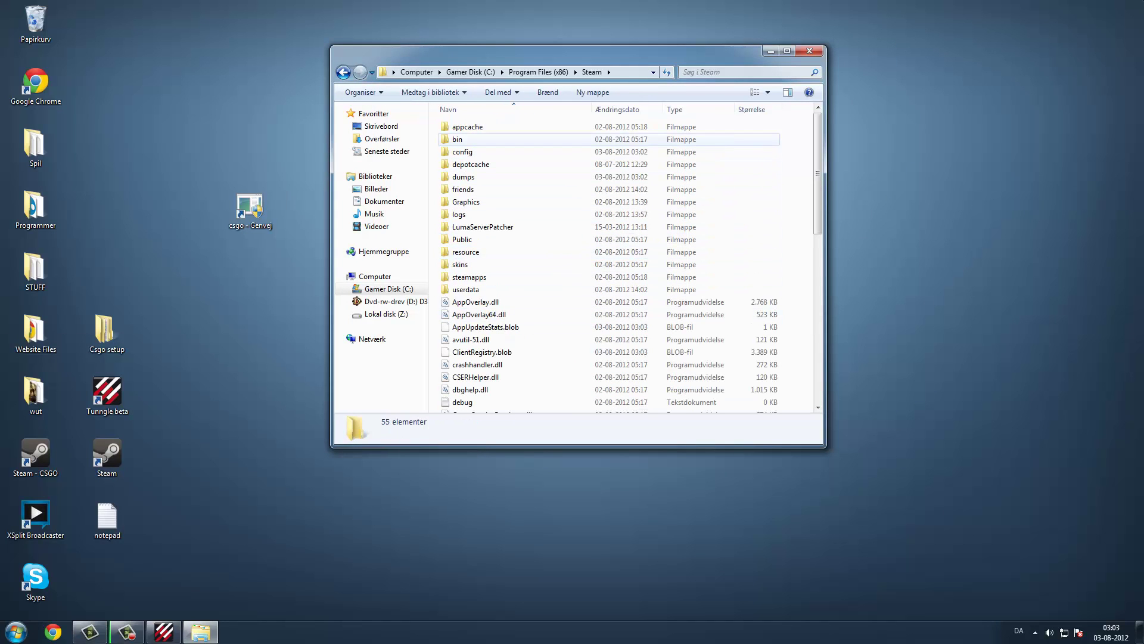
key("BackSpace")
key("BackSpace")
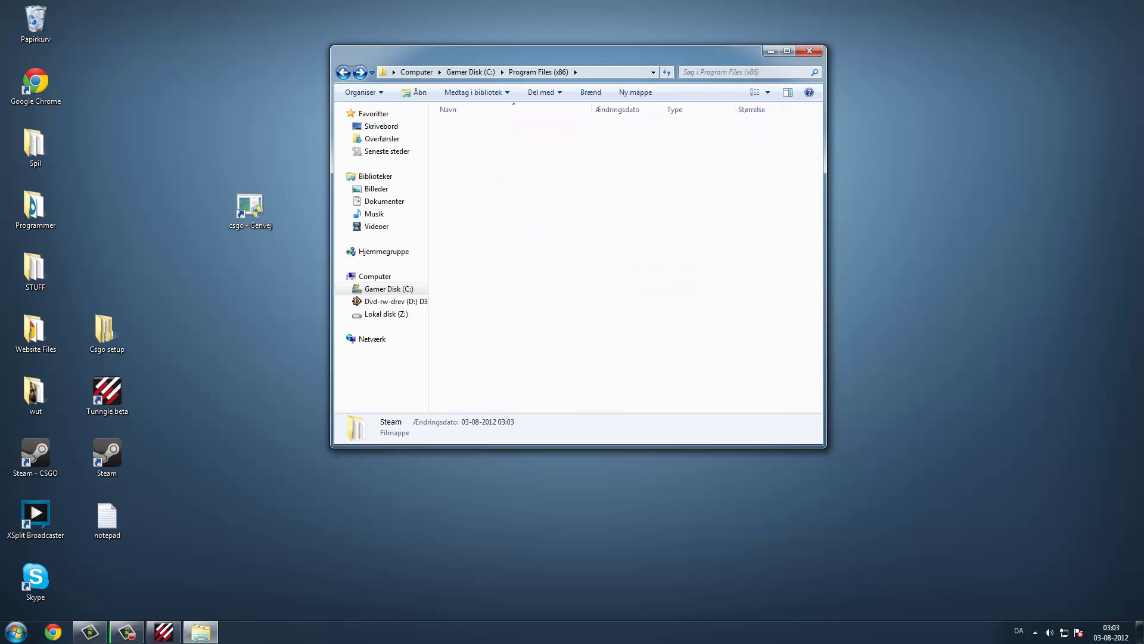
Step: Open the cfg folder inside the csgo folder of Counter-Strike Global Offensive
double_click(501, 139)
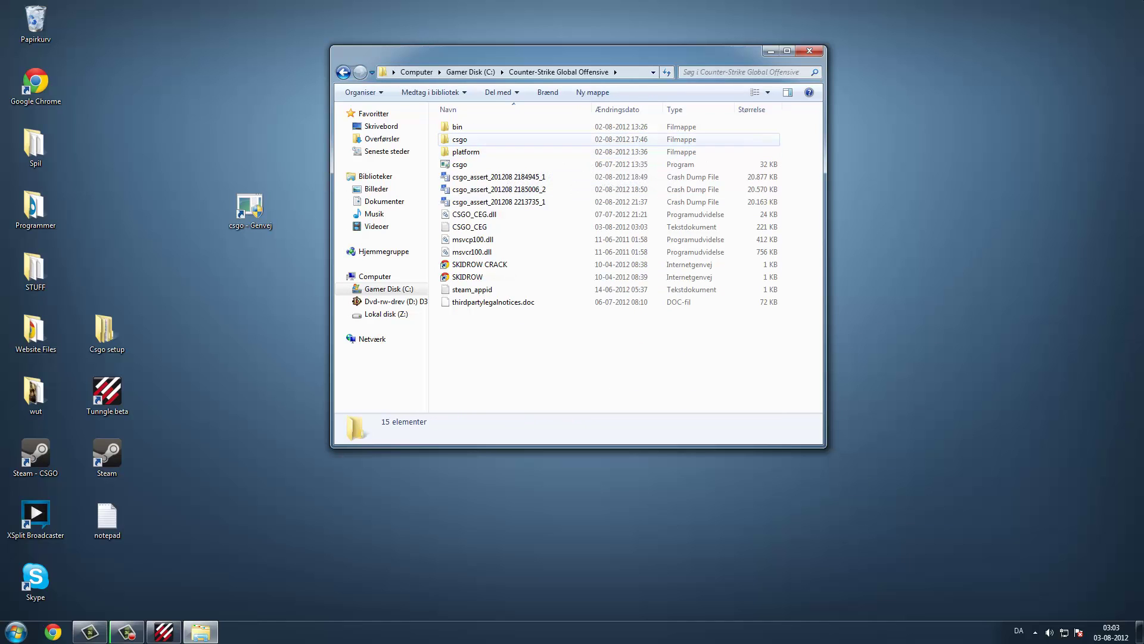
double_click(497, 139)
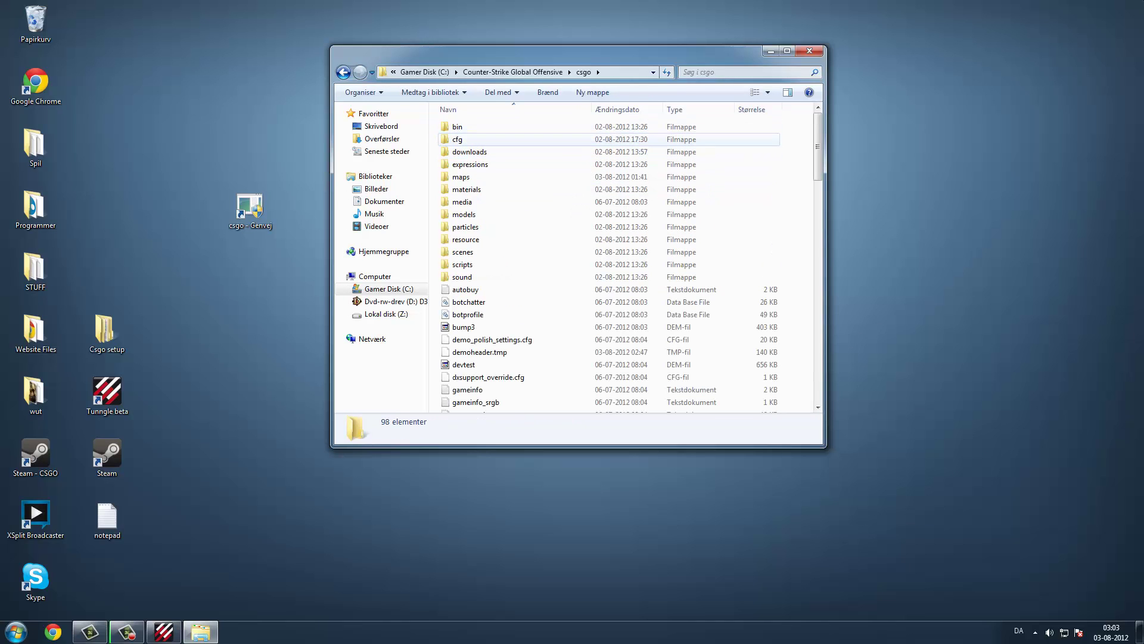
double_click(498, 138)
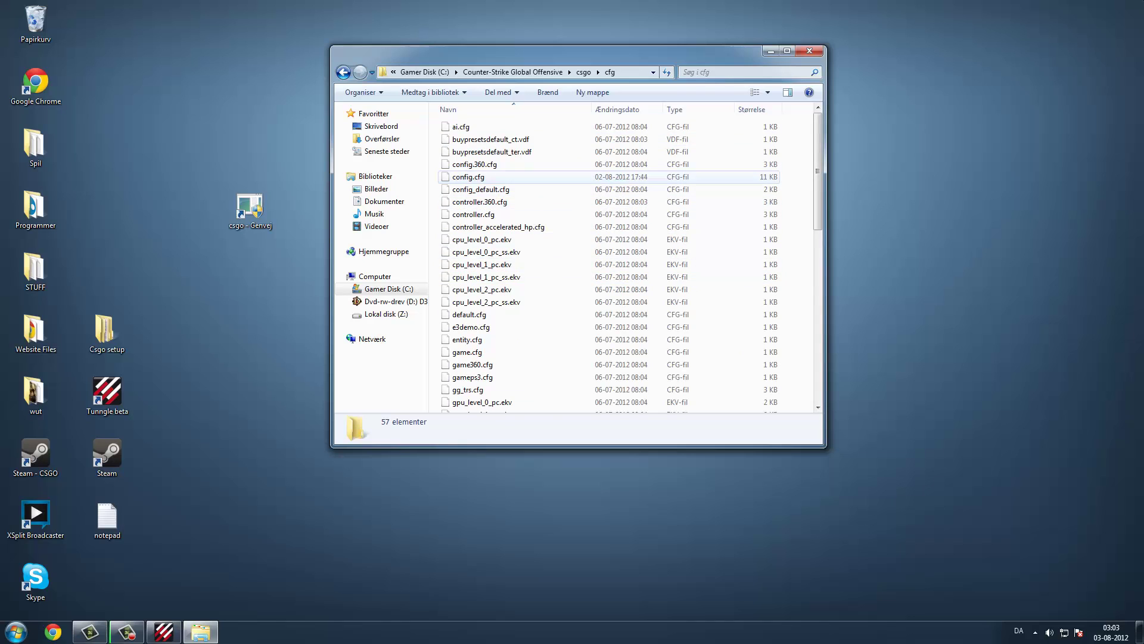
Step: Open config.cfg with Notesblok, choosing it from the list of installed programs
right_click(464, 176)
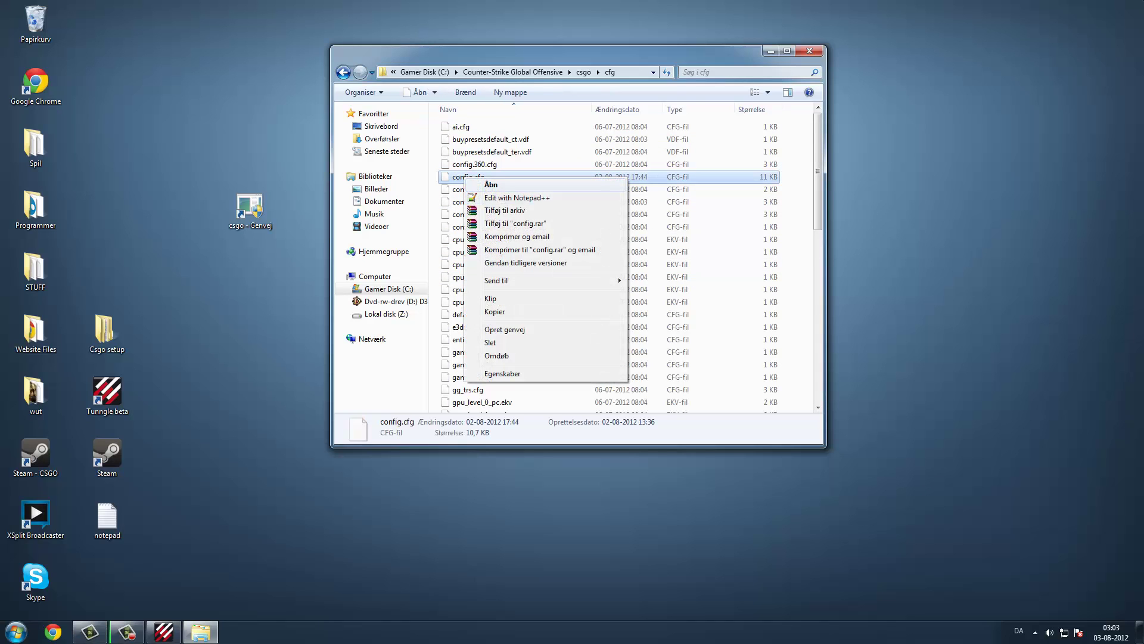
left_click(491, 184)
left_click(608, 373)
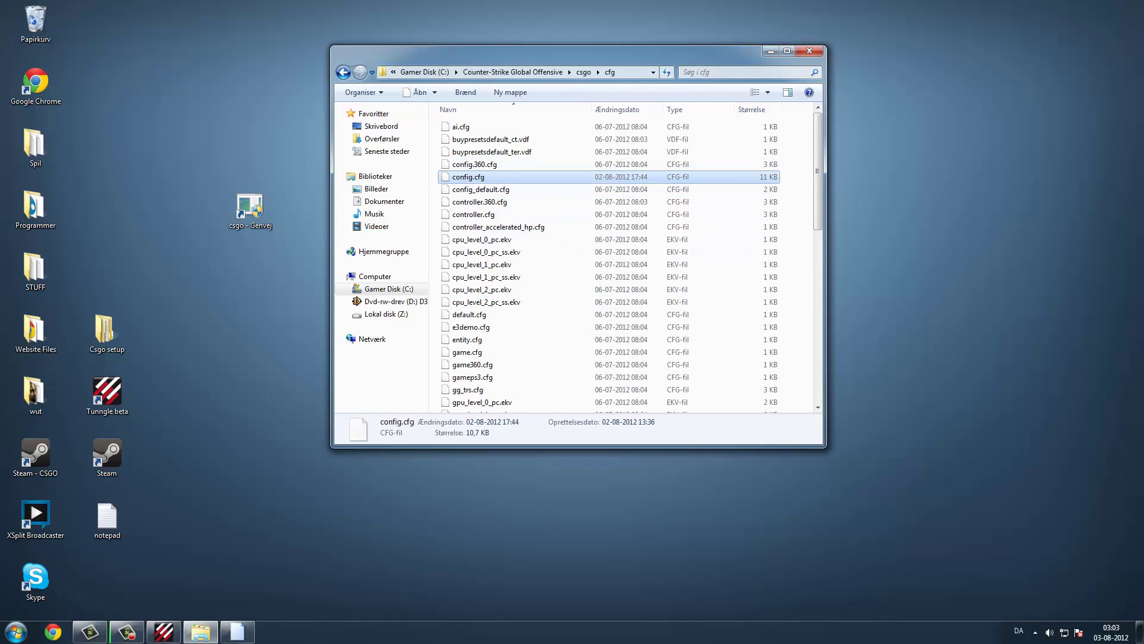
key("Return")
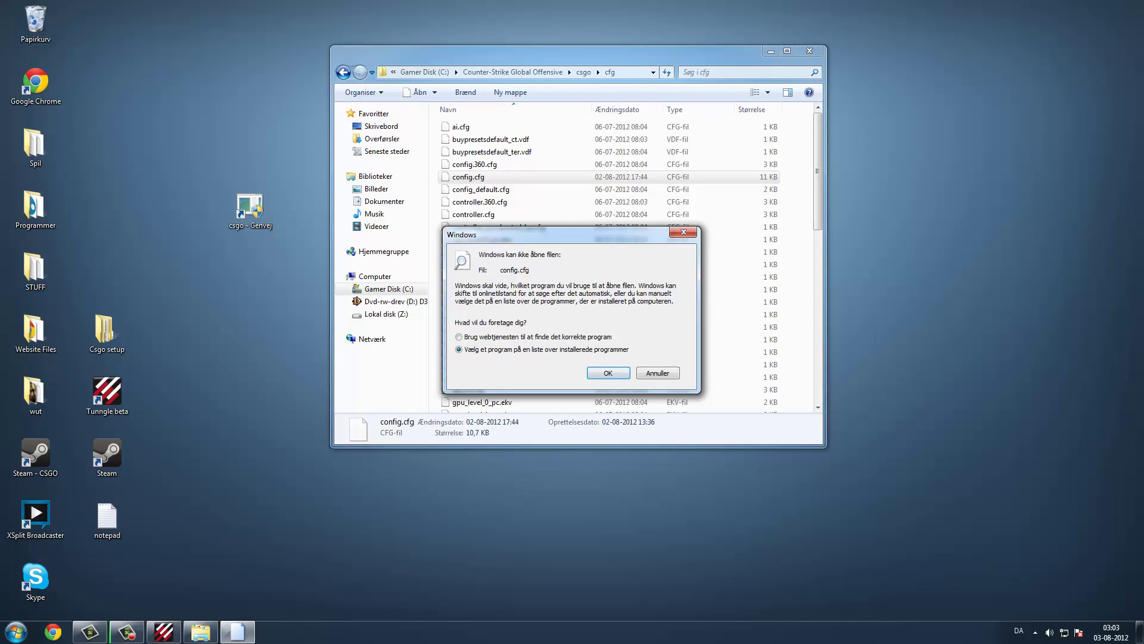
key("Return")
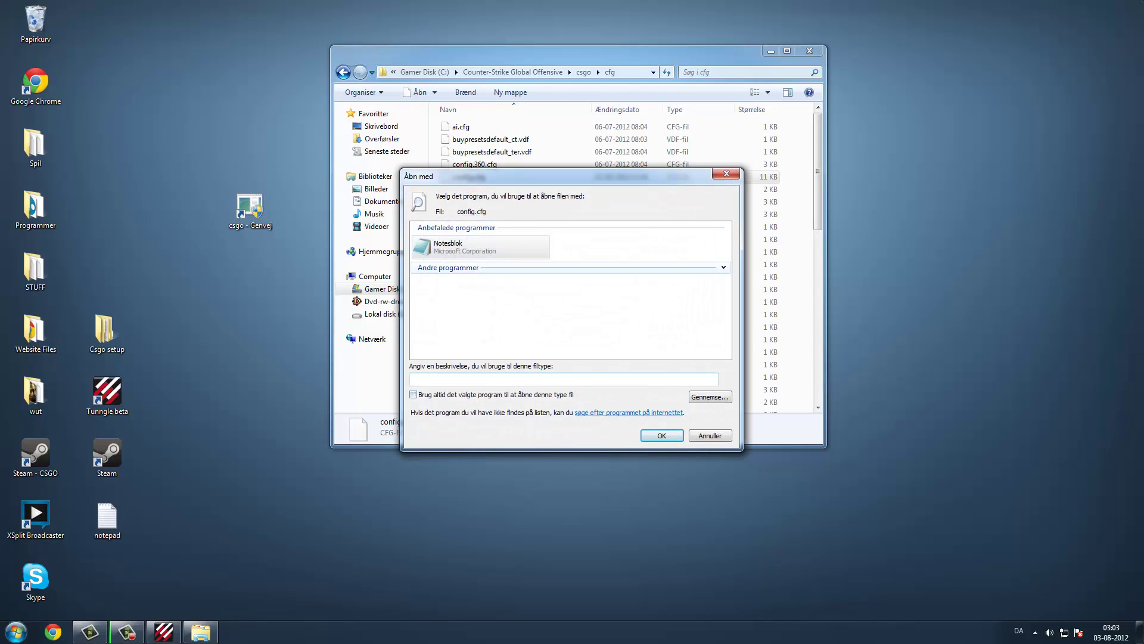
key("Return")
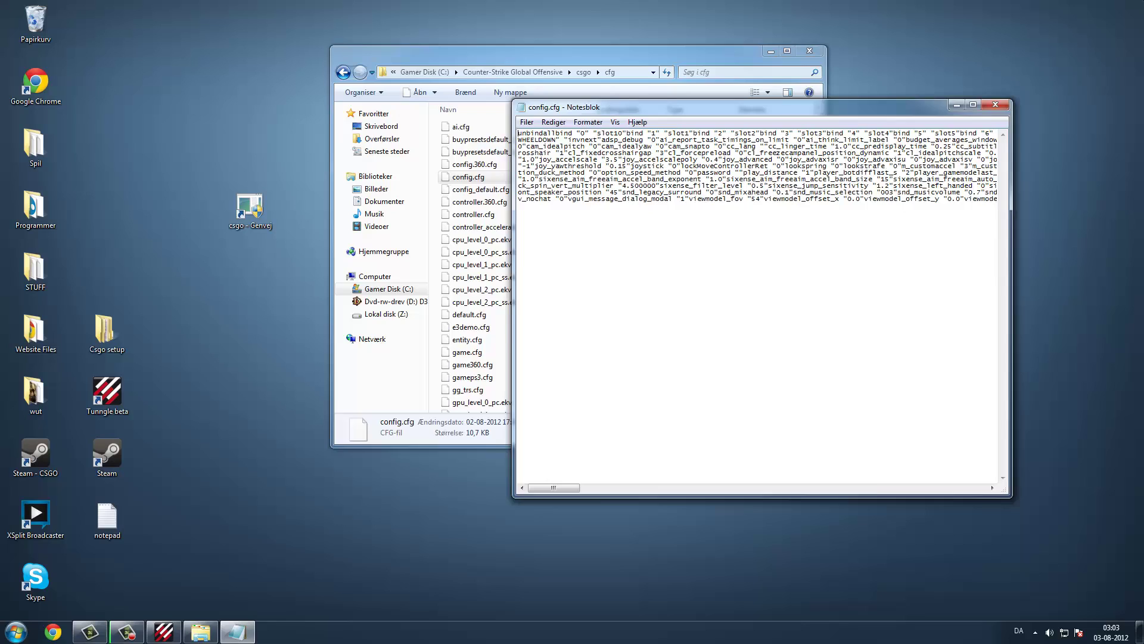
left_click_drag(679, 107, 514, 109)
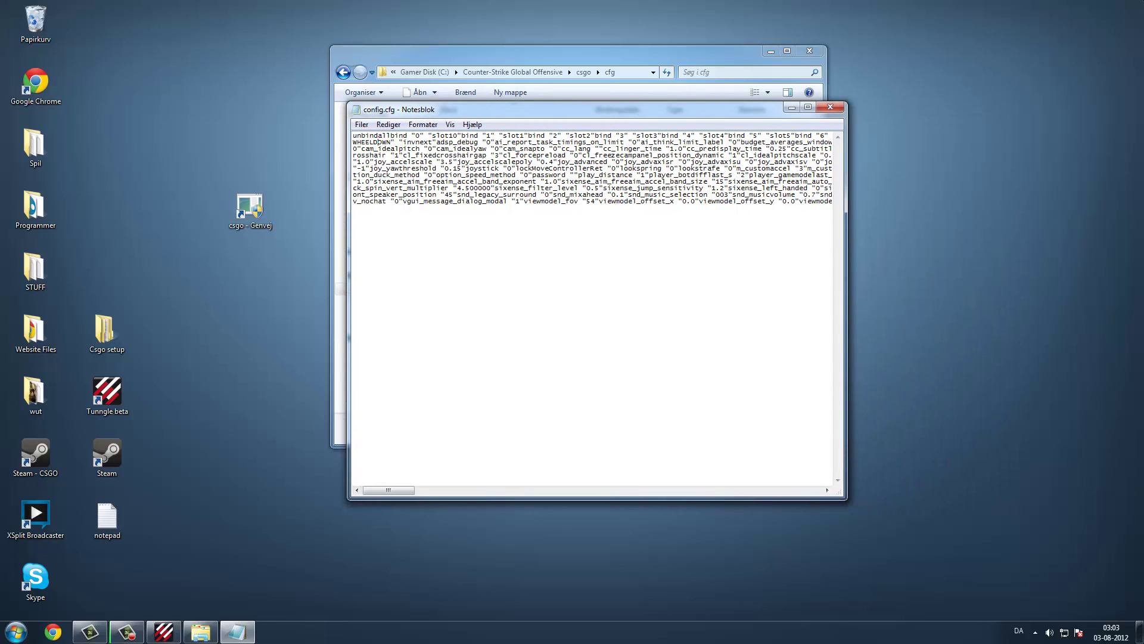
Step: Search config.cfg for "console" and close the search dialog
key("ctrl+f")
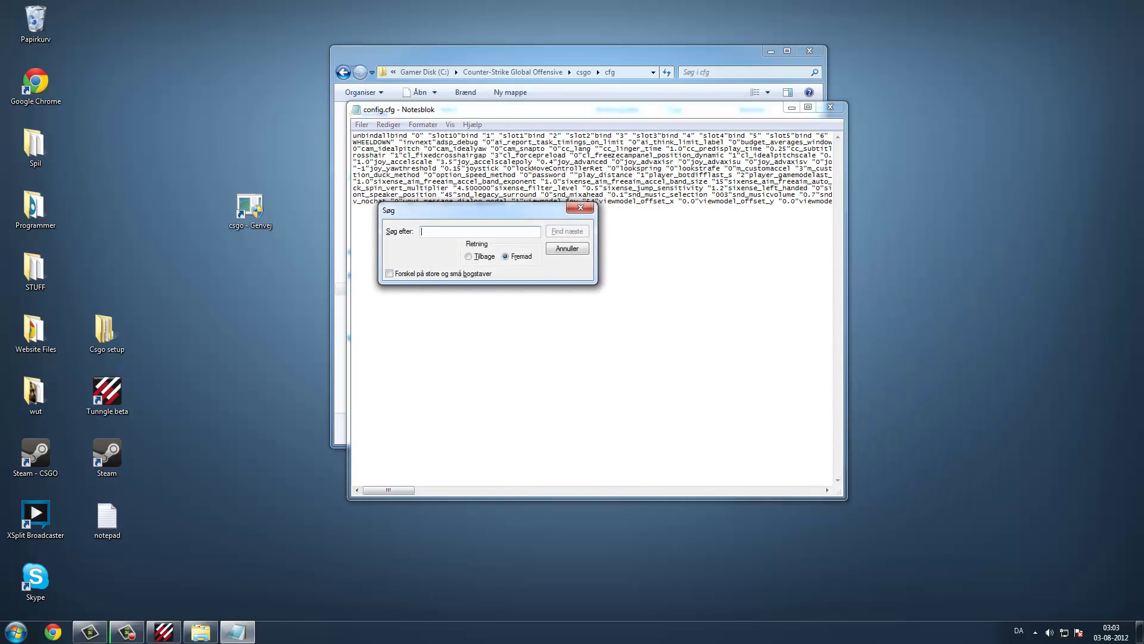
type("console")
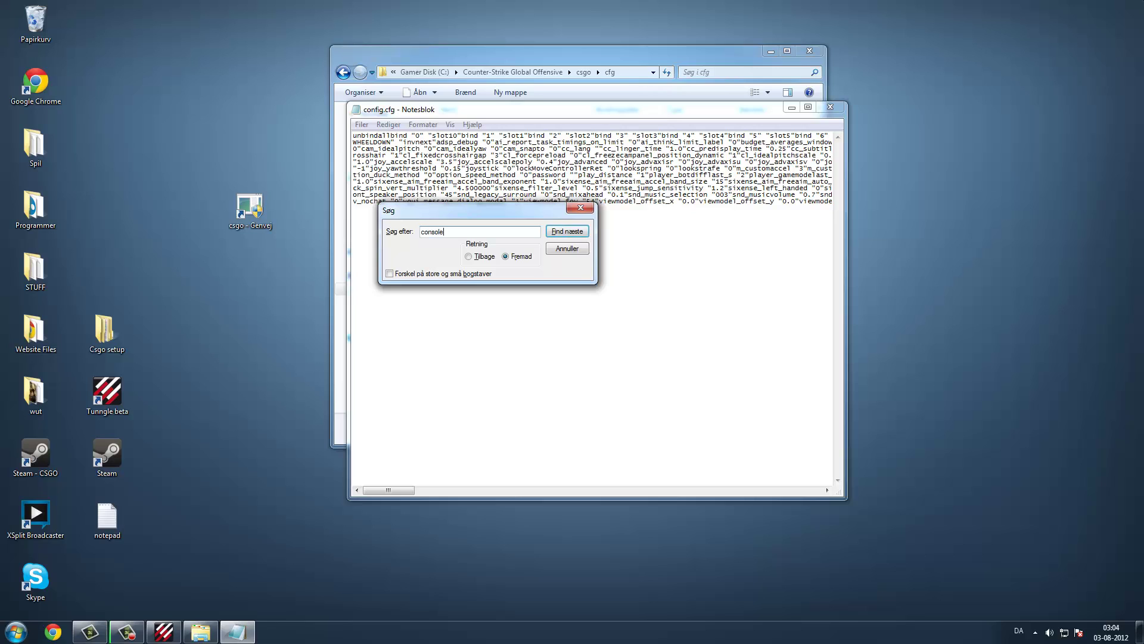
key("Return")
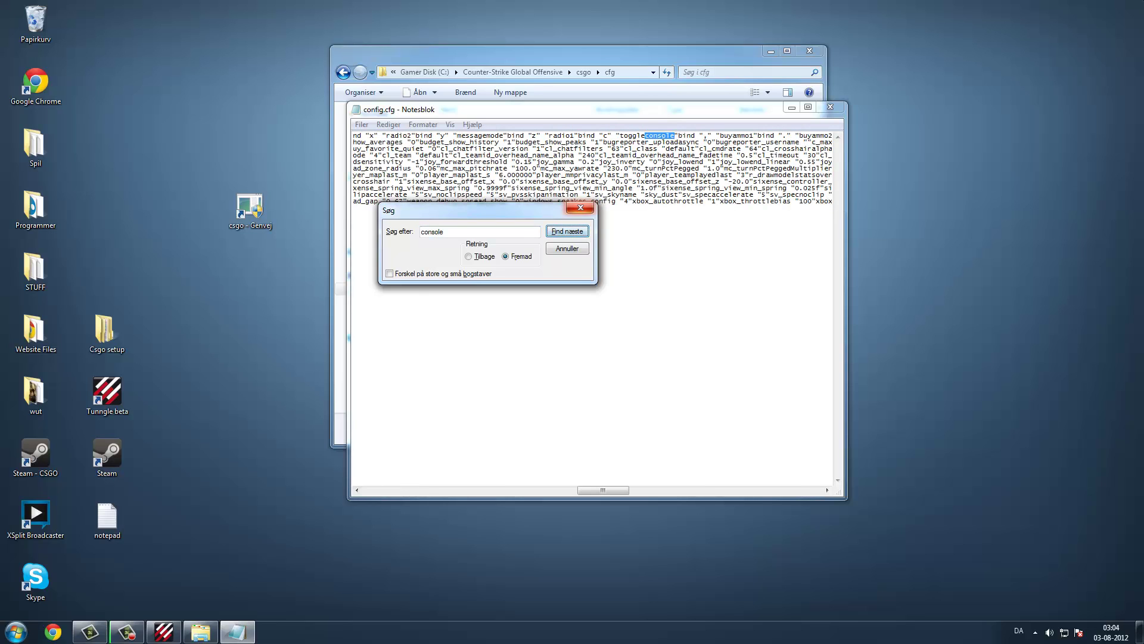
key("Escape")
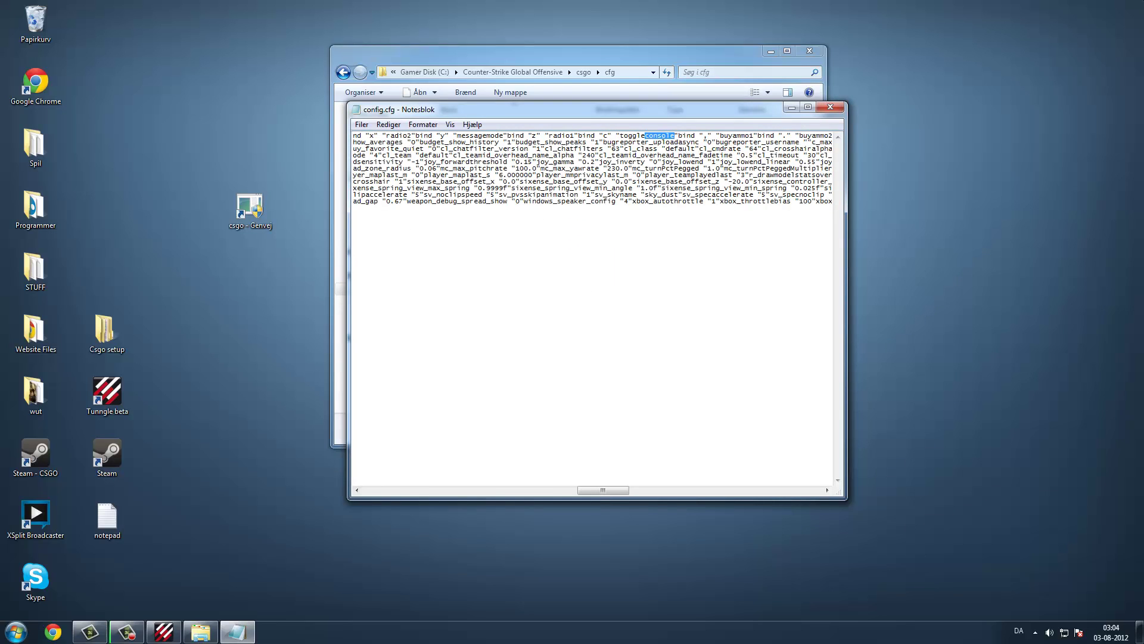
Step: Highlight the key bound to toggleconsole in config.cfg and check its console binding
left_click(662, 136)
double_click(604, 135)
mouse_move(590, 136)
left_mouse_down()
mouse_move(670, 136)
mouse_move(607, 136)
left_mouse_up()
left_click(616, 136)
left_click_drag(596, 109, 480, 165)
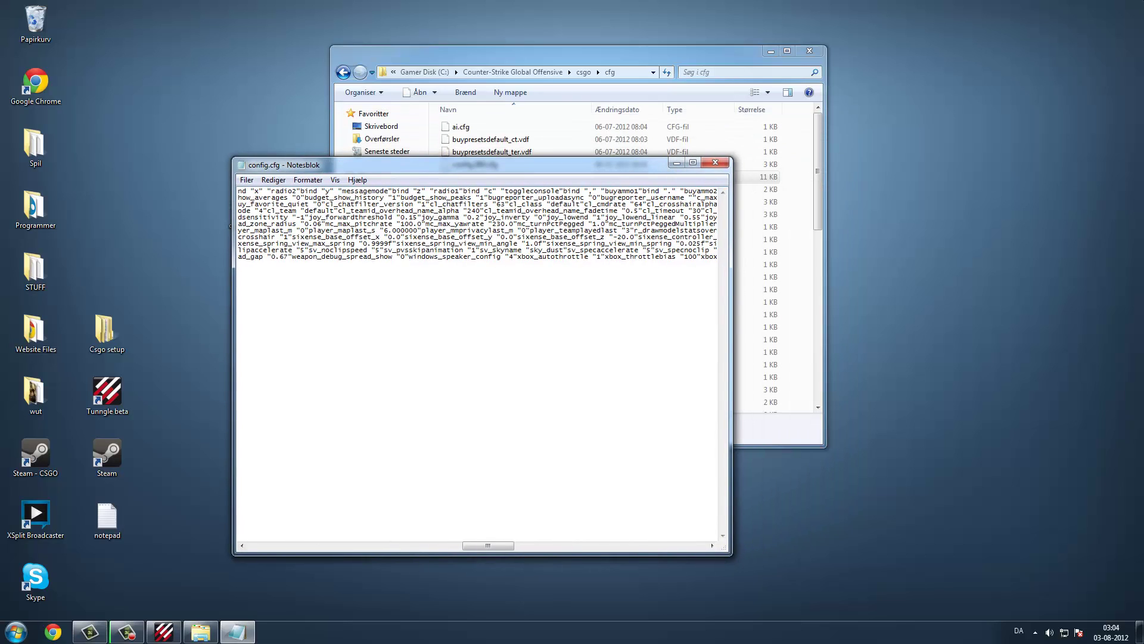
Step: Go to the end of the last line in config.cfg and highlight the con_enable "1" entry to examine it
left_click_drag(501, 256, 739, 262)
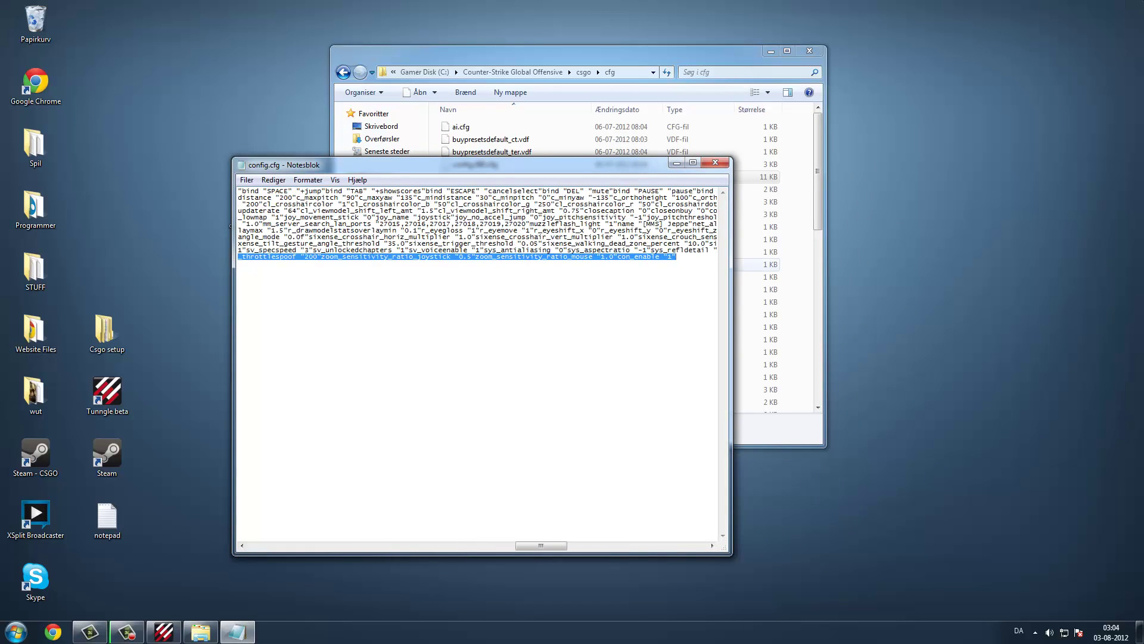
left_click(659, 256)
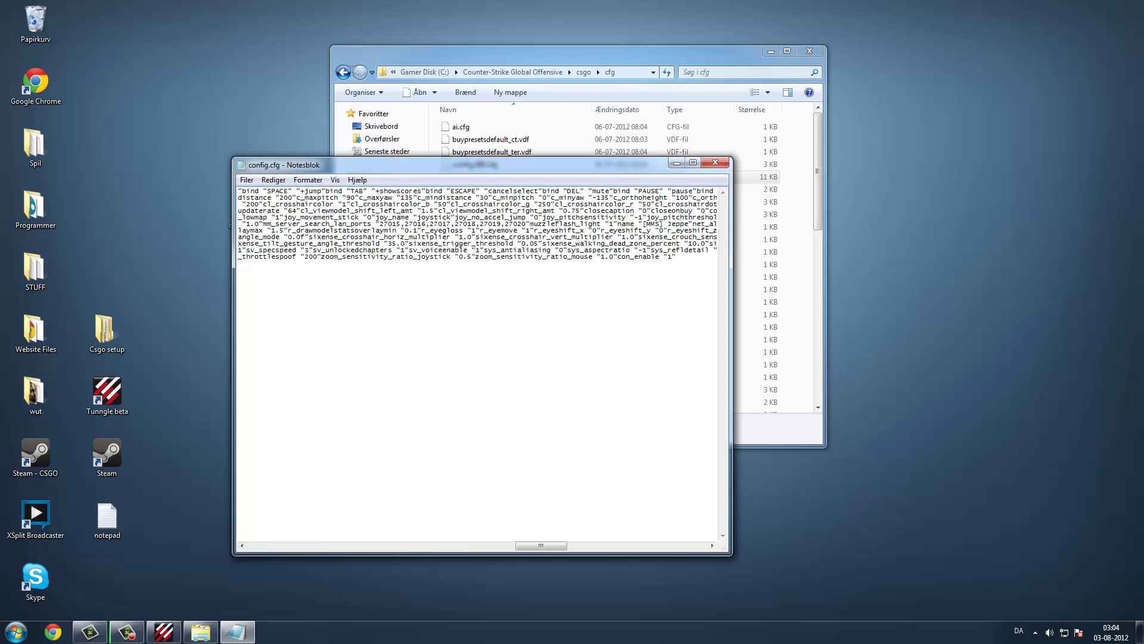
left_click_drag(676, 257, 618, 256)
key("shift+Left")
left_click(664, 256)
key("shift+Left")
key("shift+Left")
key("shift+Left")
key("shift+Left")
key("shift+Left")
key("shift+Left")
key("shift+Left")
key("shift+Left")
key("shift+Left")
key("shift+Left")
key("shift+Left")
key("shift+Left")
key("shift+Left")
key("shift+Left")
key("shift+Left")
key("shift+Left")
key("shift+Left")
key("shift+Left")
key("shift+Left")
key("shift+Left")
key("shift+Right")
key("shift+Right")
key("shift+Right")
key("shift+Right")
key("shift+Right")
key("shift+Right")
key("shift+Right")
key("shift+Right")
key("shift+Right")
key("shift+Right")
key("shift+Right")
key("shift+Right")
key("shift+Right")
key("shift+Right")
key("shift+Right")
key("shift+Right")
key("shift+Right")
key("shift+Right")
key("shift+Right")
key("shift+Right")
key("shift+Right")
key("shift+Right")
key("shift+Right")
key("shift+Right")
key("shift+Right")
key("shift+Right")
key("shift+Right")
key("shift+Right")
key("shift+Right")
key("shift+Right")
key("shift+Right")
key("shift+Right")
key("shift+Right")
key("shift+Left")
key("shift+Left")
key("shift+Left")
key("shift+Left")
key("shift+Left")
key("shift+Left")
key("shift+Left")
key("shift+Right")
key("shift+Right")
key("shift+Right")
key("shift+Right")
key("shift+Right")
key("shift+Right")
key("shift+Right")
key("shift+Right")
key("shift+Left")
key("shift+Right")
key("shift+Right")
key("shift+Right")
key("shift+Right")
key("shift+Right")
key("shift+Right")
key("shift+Right")
key("shift+Right")
key("shift+Right")
key("shift+Right")
key("shift+Right")
key("shift+Right")
key("shift+Right")
key("shift+Right")
key("shift+Right")
key("Right")
left_click_drag(675, 256, 455, 223)
left_click_drag(477, 164, 436, 154)
left_click(610, 246)
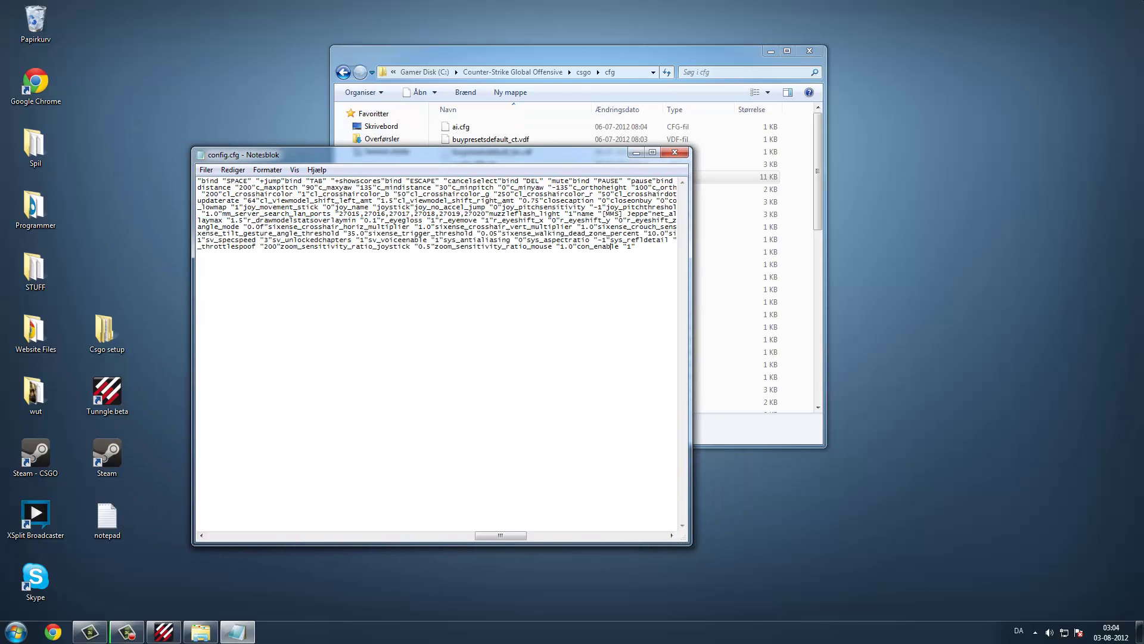
Step: Close config.cfg and the cfg folder window, and launch the game from the csgo - Genvej desktop shortcut
left_click(675, 152)
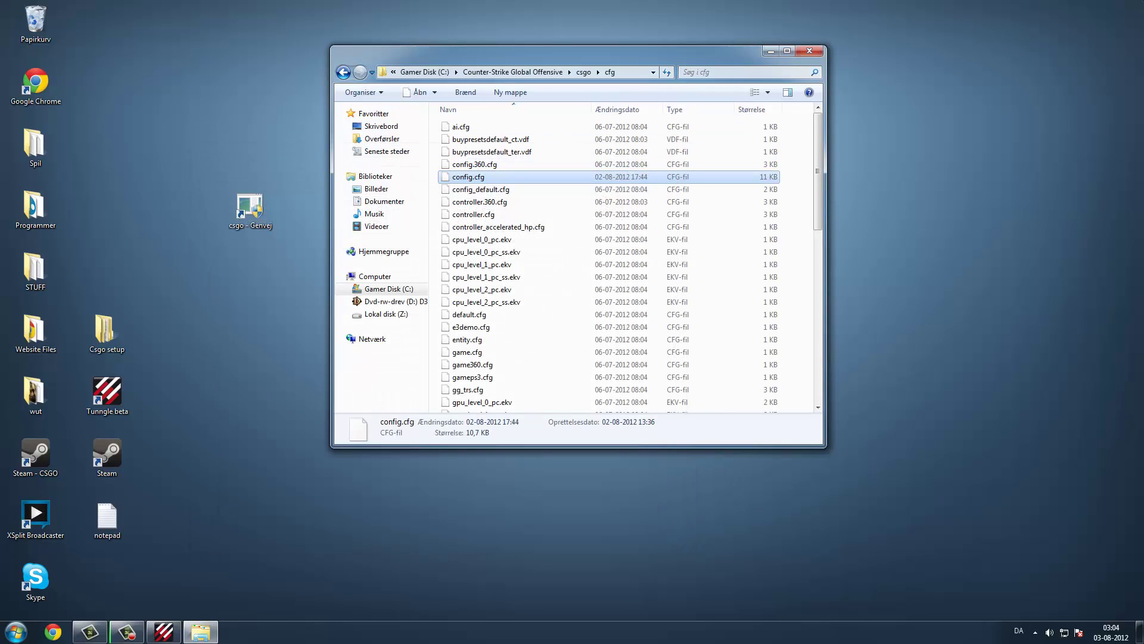
left_click(809, 50)
double_click(251, 210)
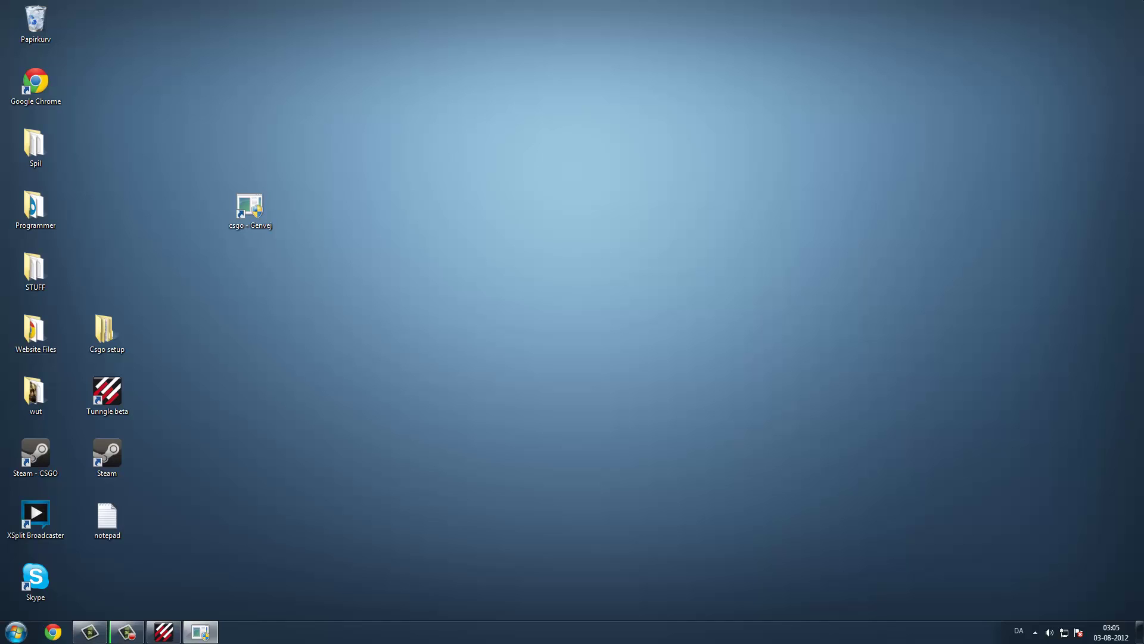
Step: Switch to Tunngle and copy the IP address of the other player in the Counter-Strike: Global Offensive network
left_click(127, 631)
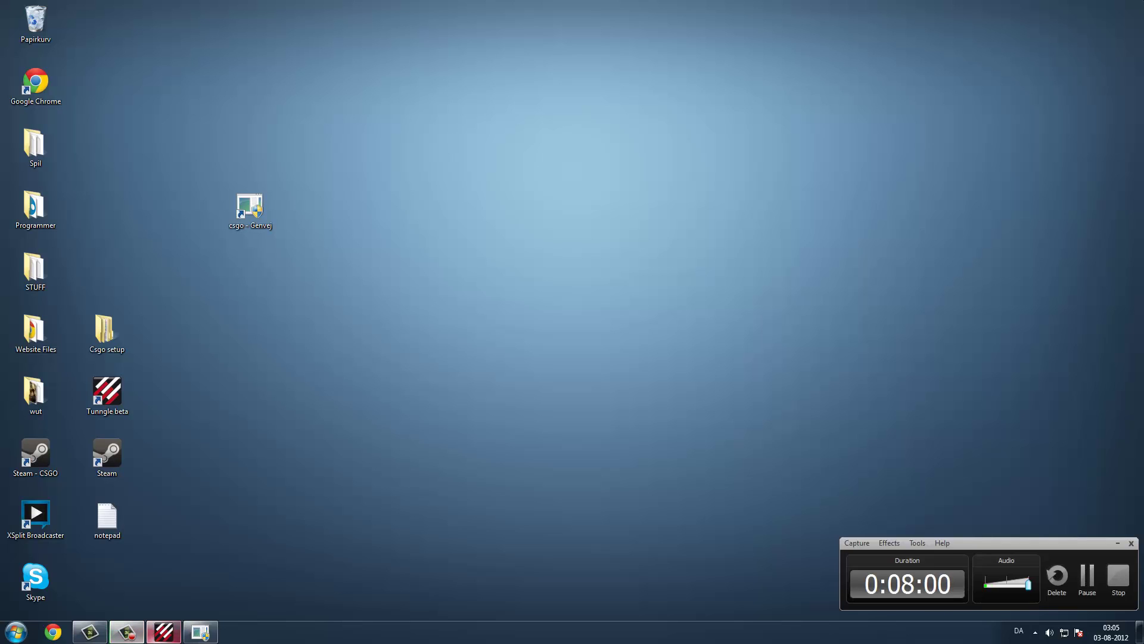
left_click(164, 631)
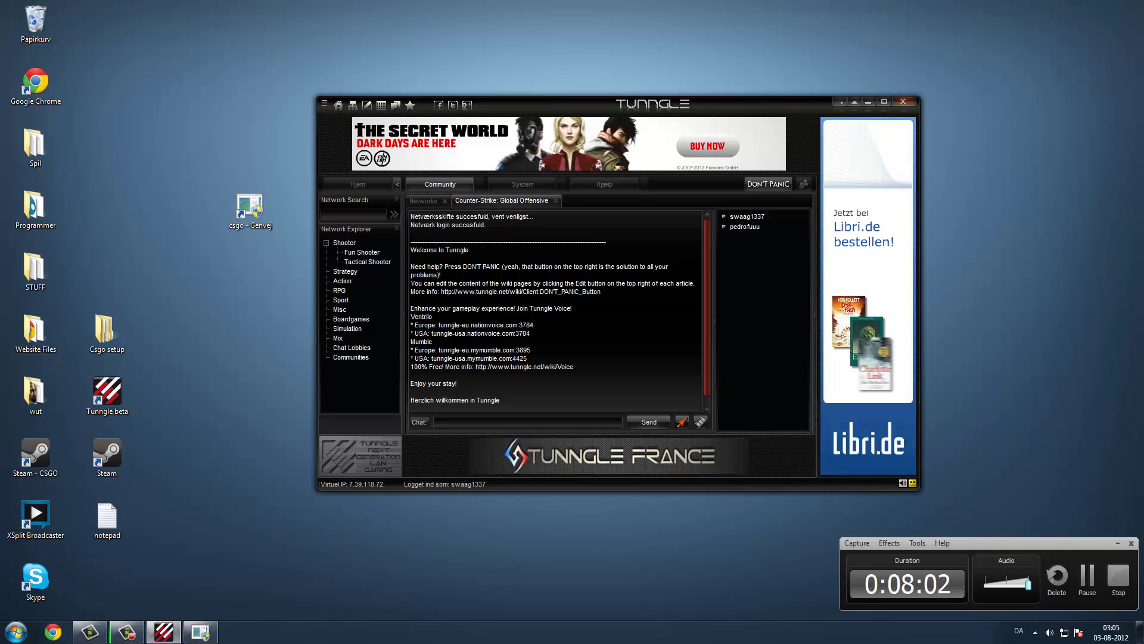
right_click(745, 227)
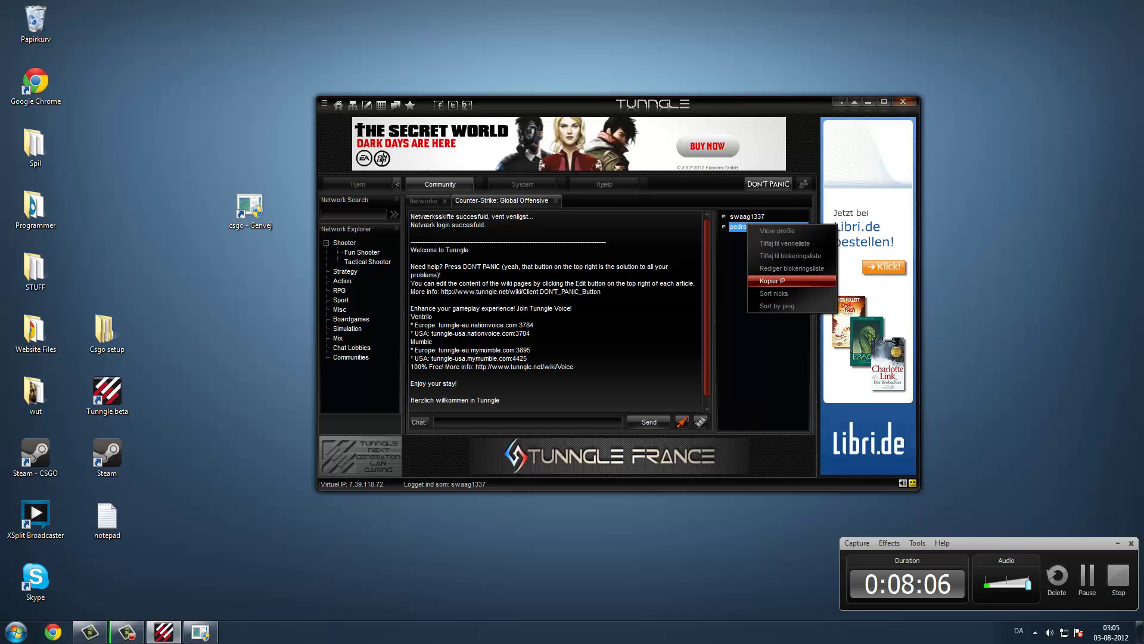
left_click(772, 281)
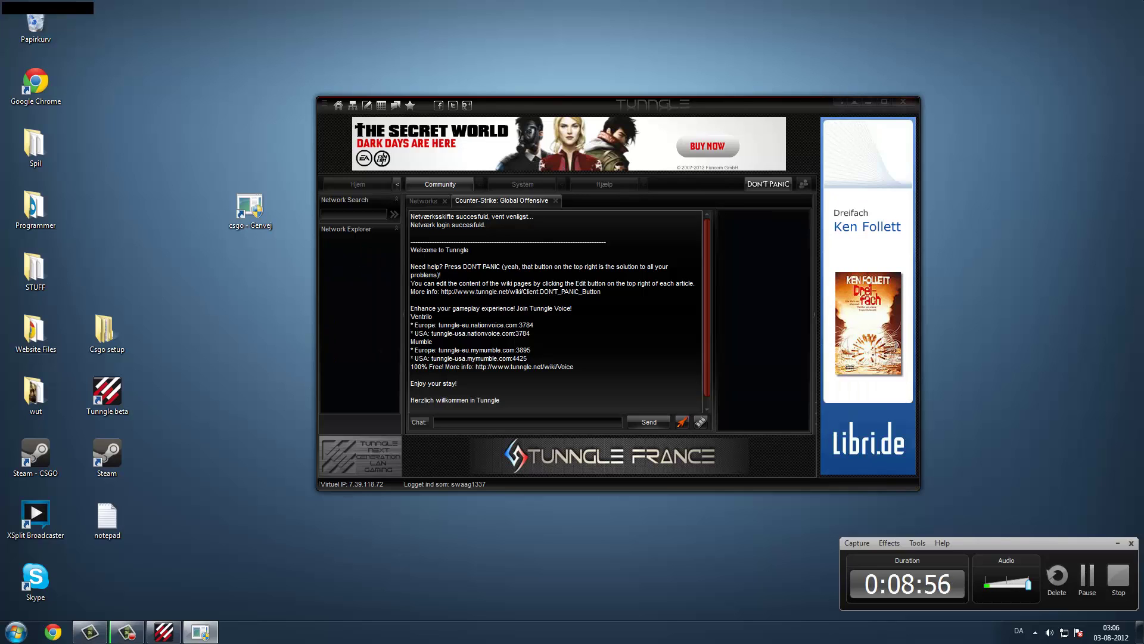
Step: Return to Tunngle and copy the logged-in account's own IP address from the network's player list
left_click(164, 631)
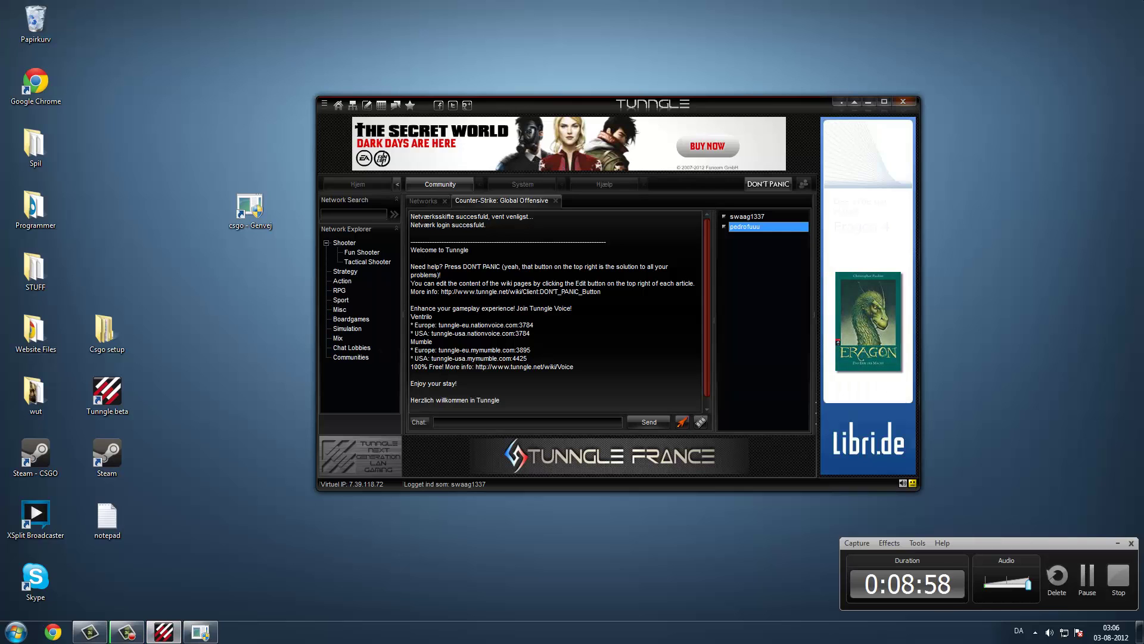
left_click_drag(524, 105, 472, 107)
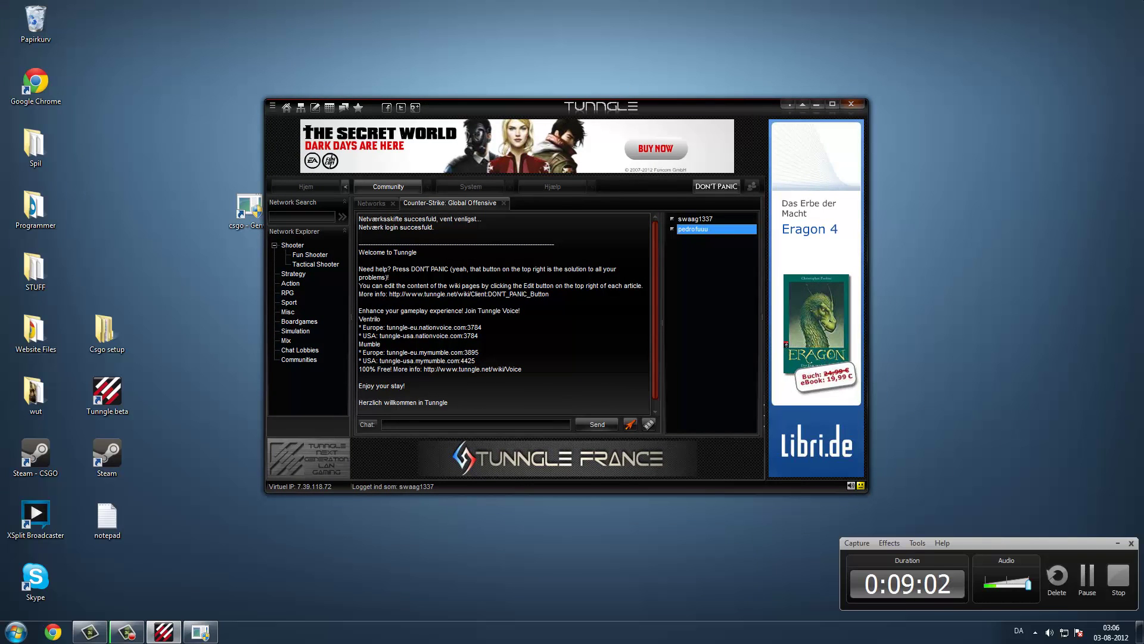
right_click(691, 218)
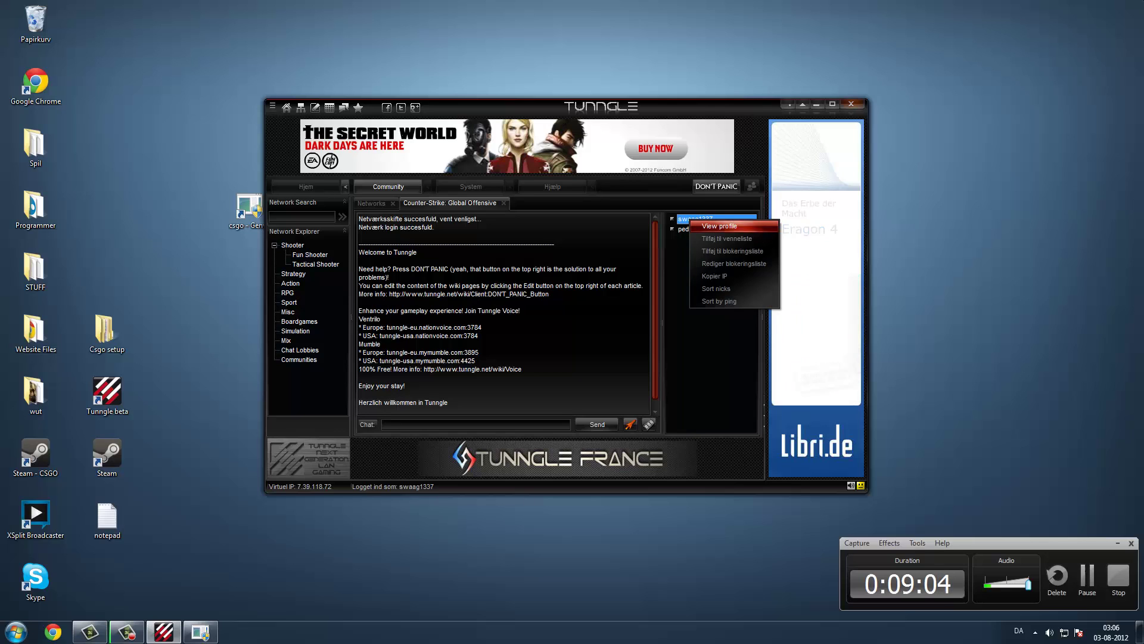
left_click(715, 276)
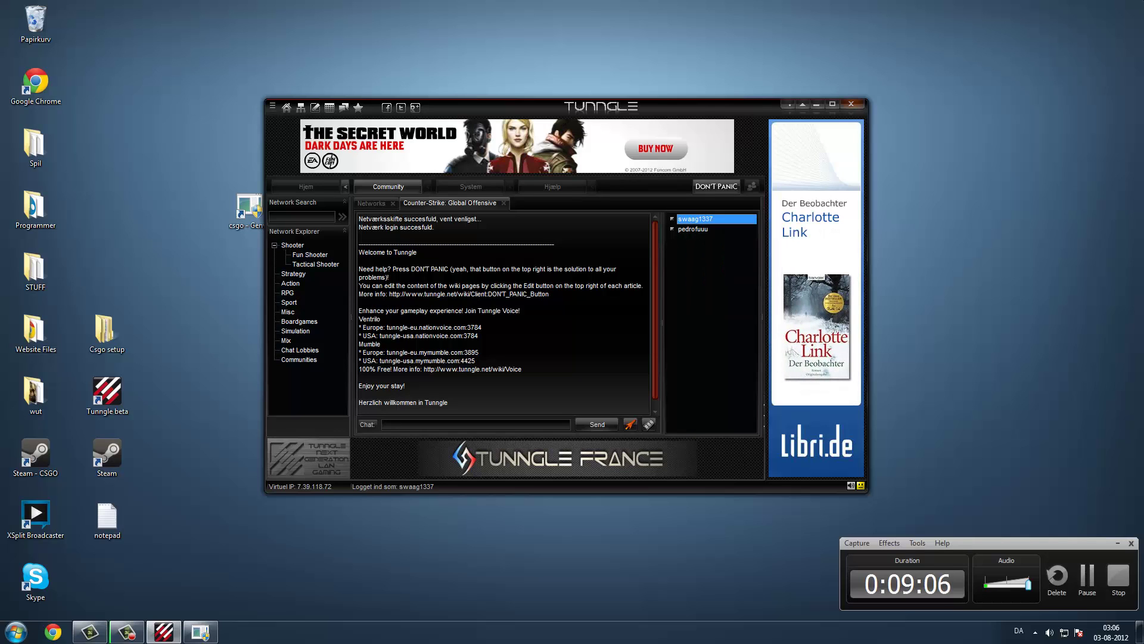
Step: Leave Tunngle and switch back to the running Counter-Strike: Global Offensive game
left_click(817, 104)
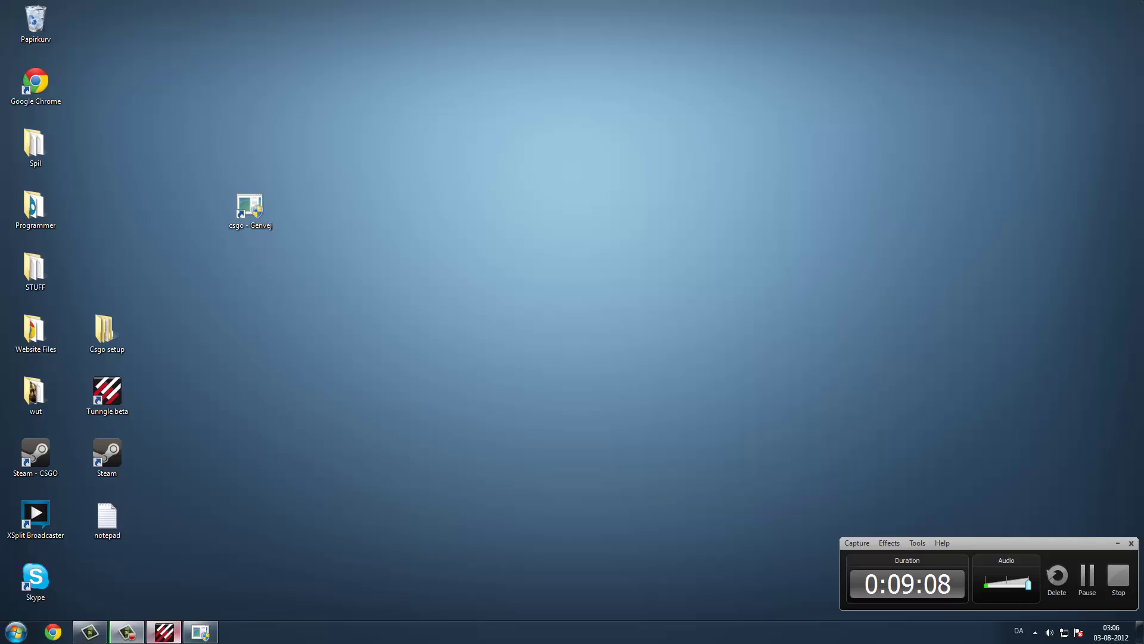
left_click(163, 631)
left_click(200, 631)
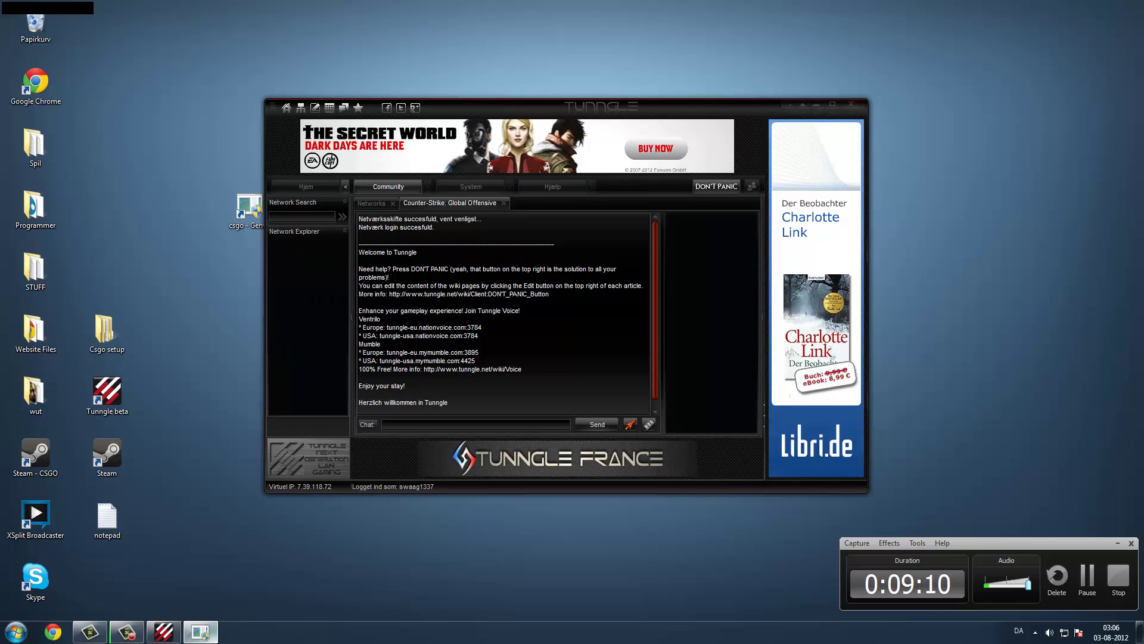